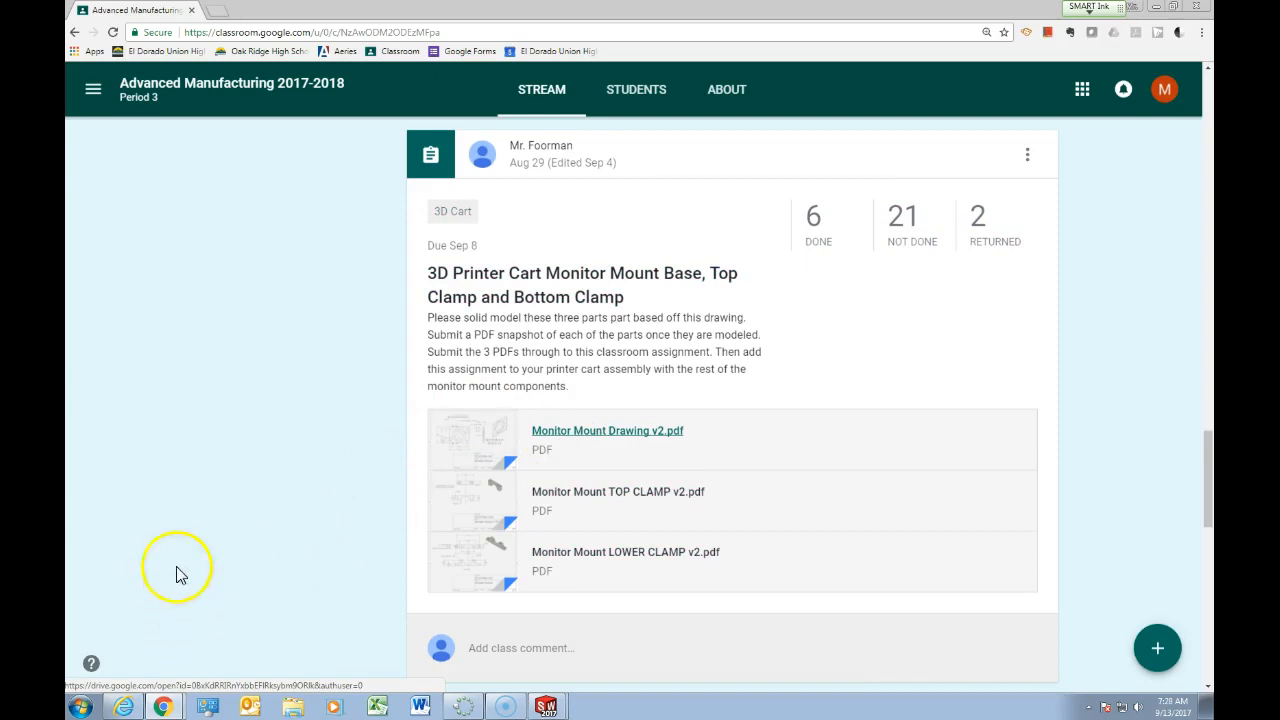
- Open Monitor Mount Drawing v2.pdf from the 3D Printer Cart Monitor Mount Base, Top Clamp and Bottom Clamp assignment
scroll(491, 443, up, 3)
scroll(503, 455, up, 5)
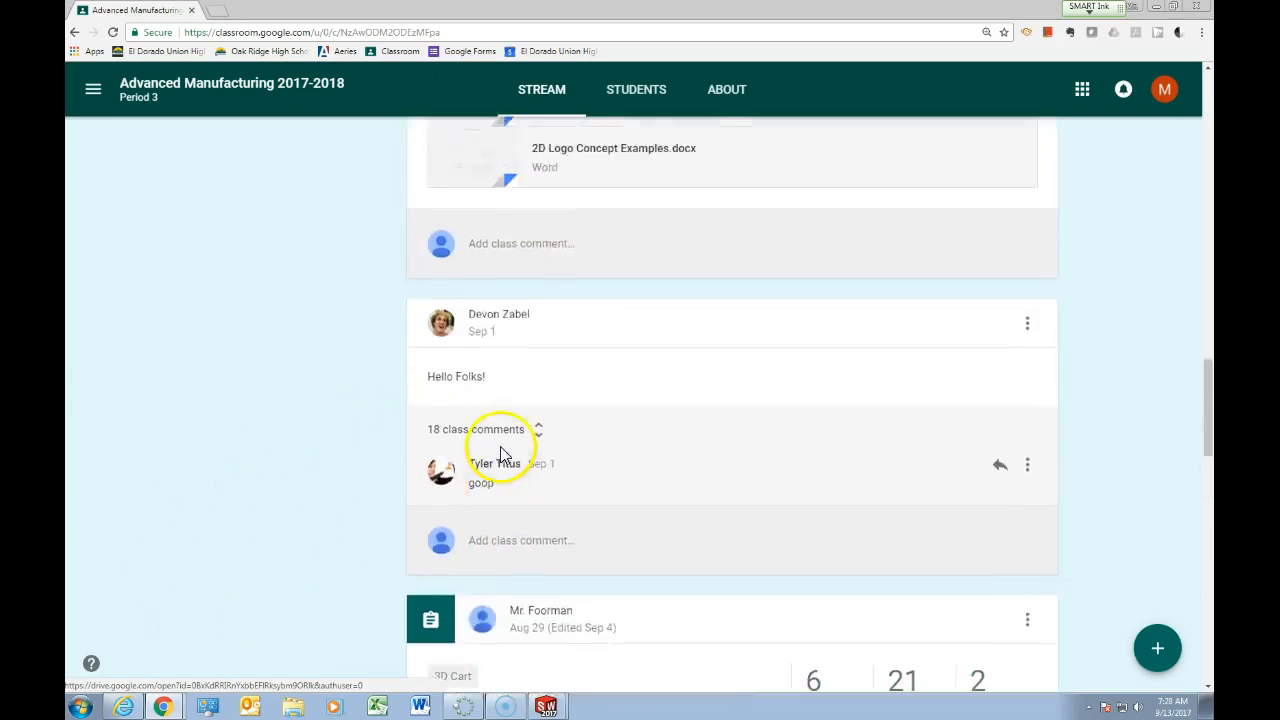
scroll(502, 449, down, 9)
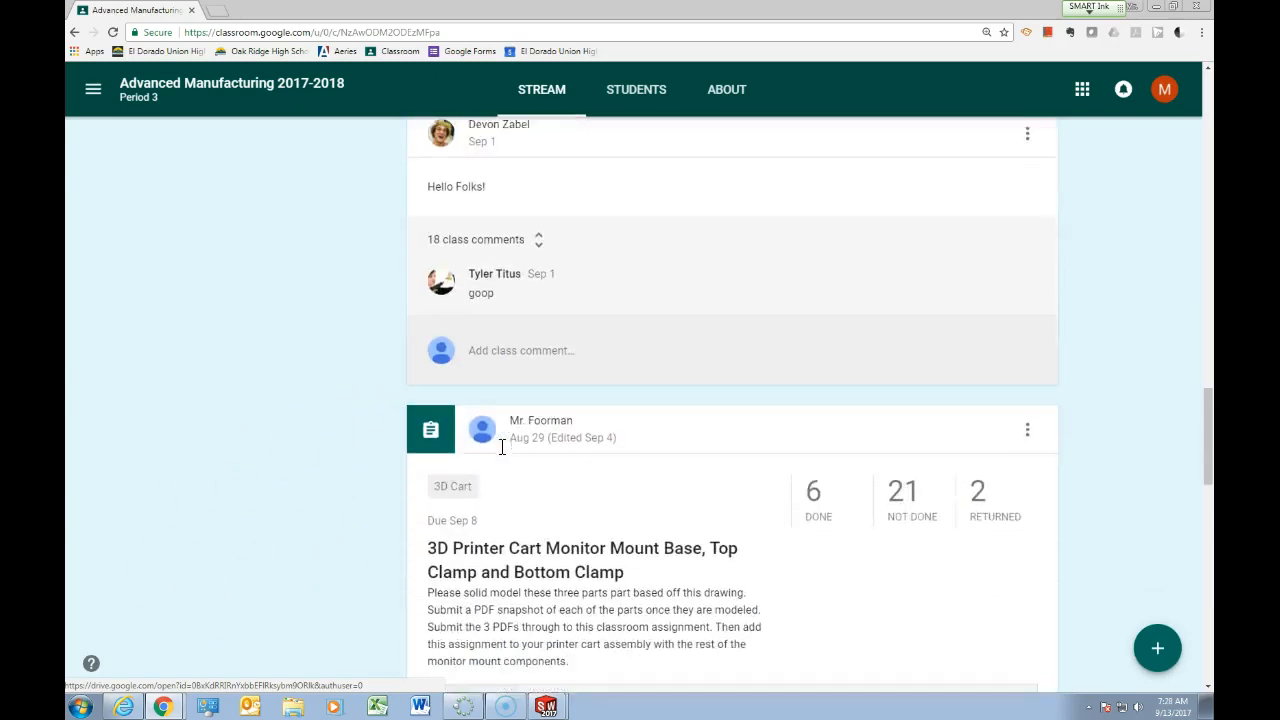
scroll(502, 452, up, 2)
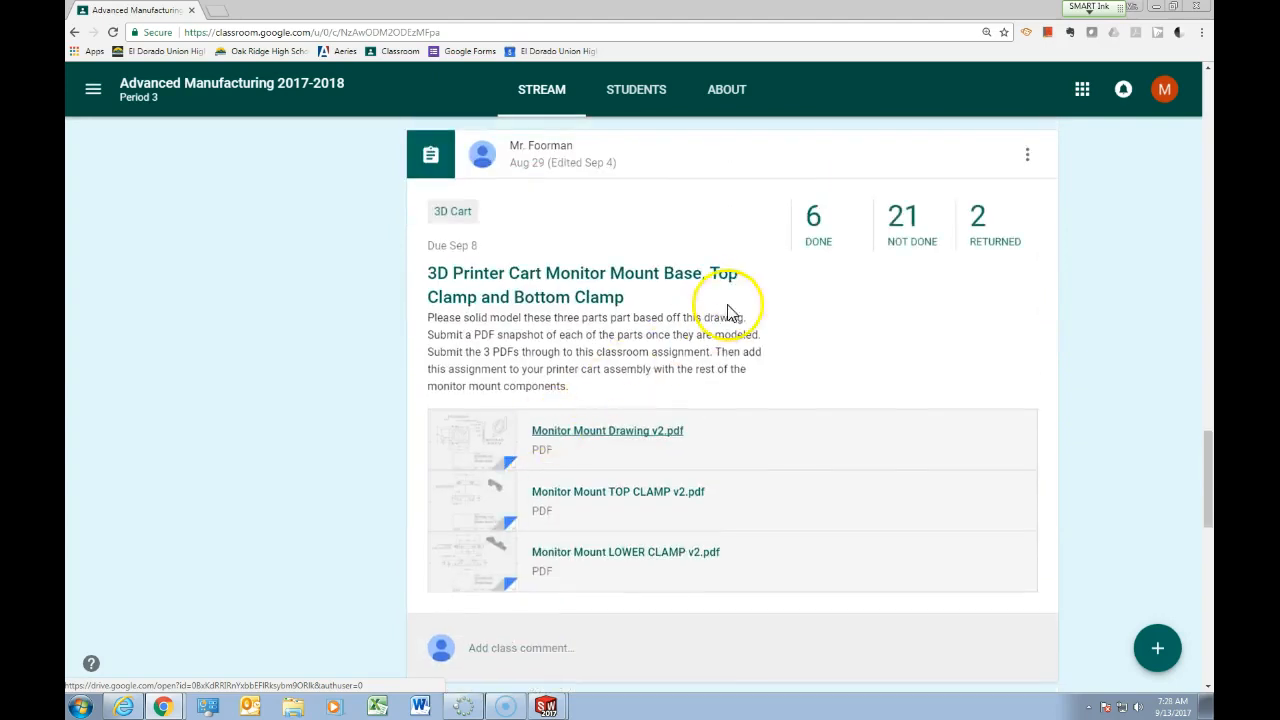
click(572, 434)
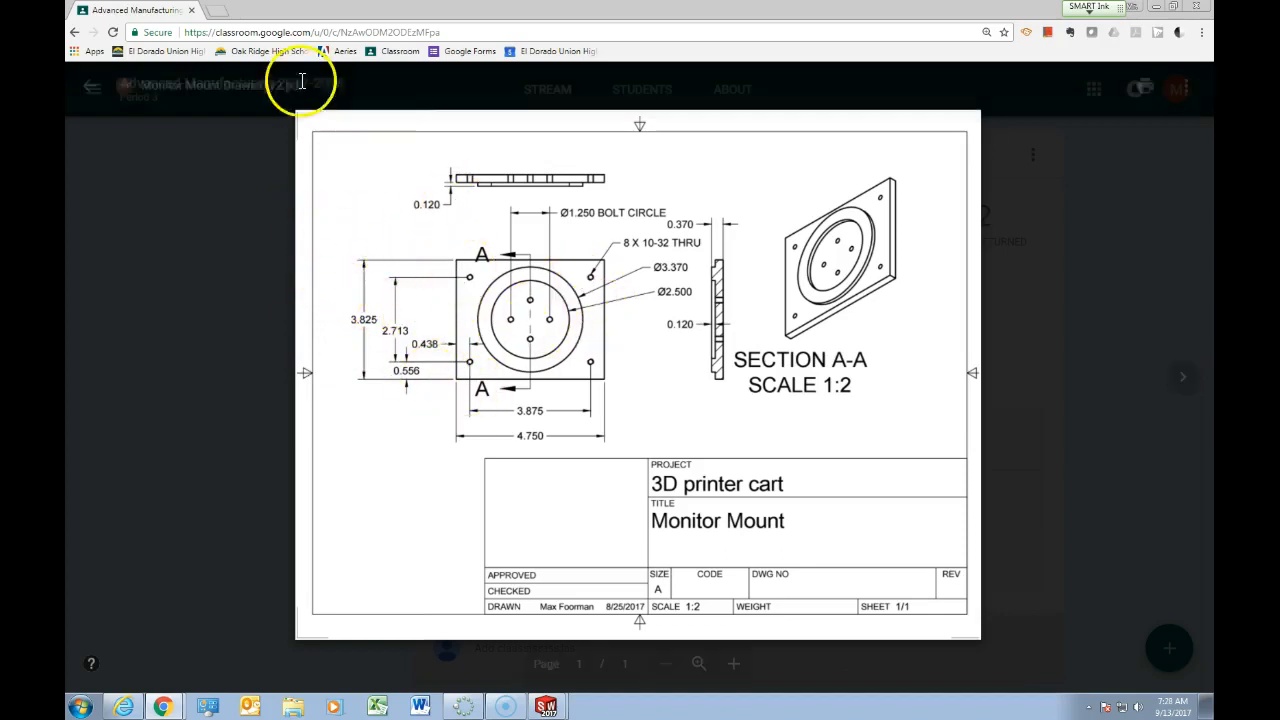
- Switch to SOLIDWORKS and create a new part document
drag(177, 12, 1279, 10)
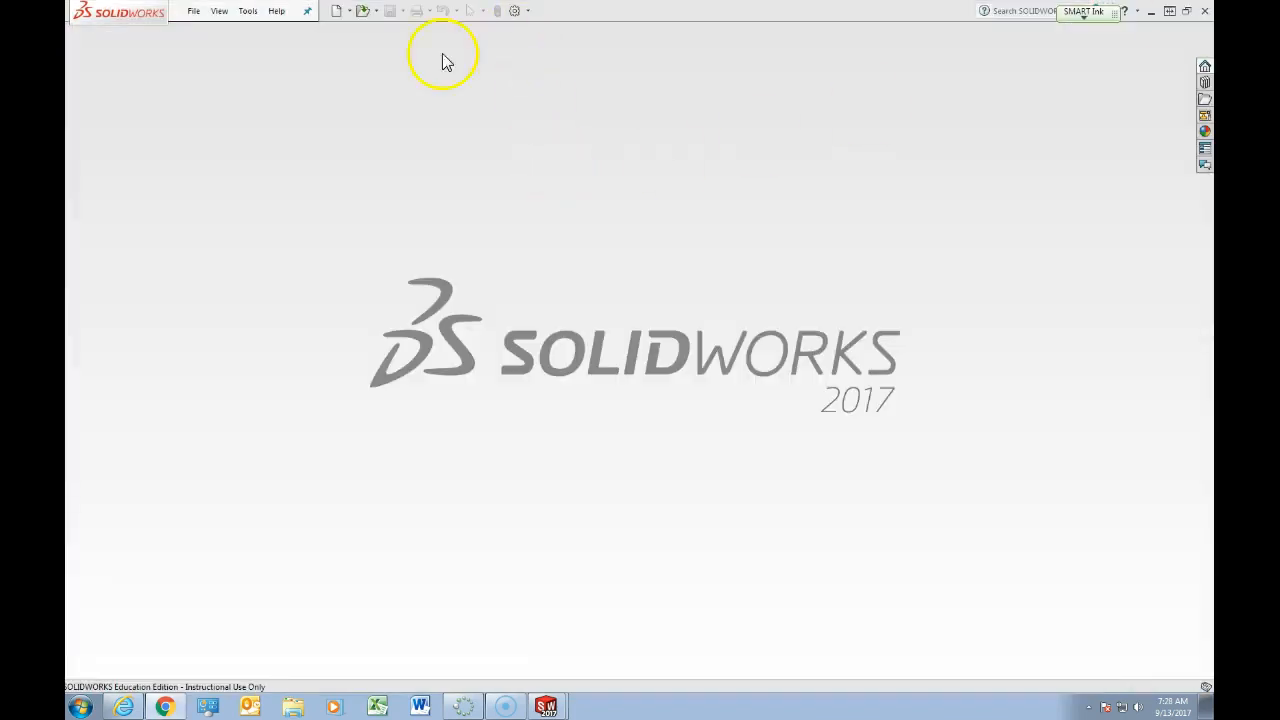
click(338, 11)
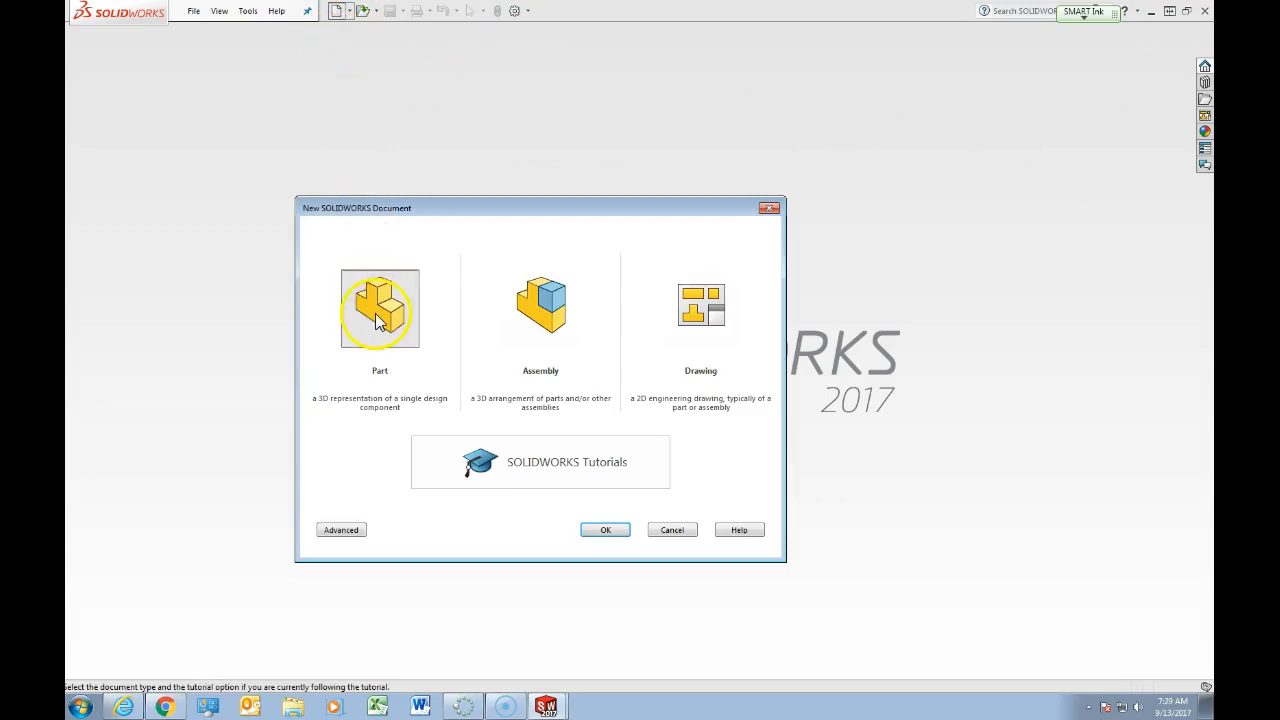
click(377, 318)
click(603, 528)
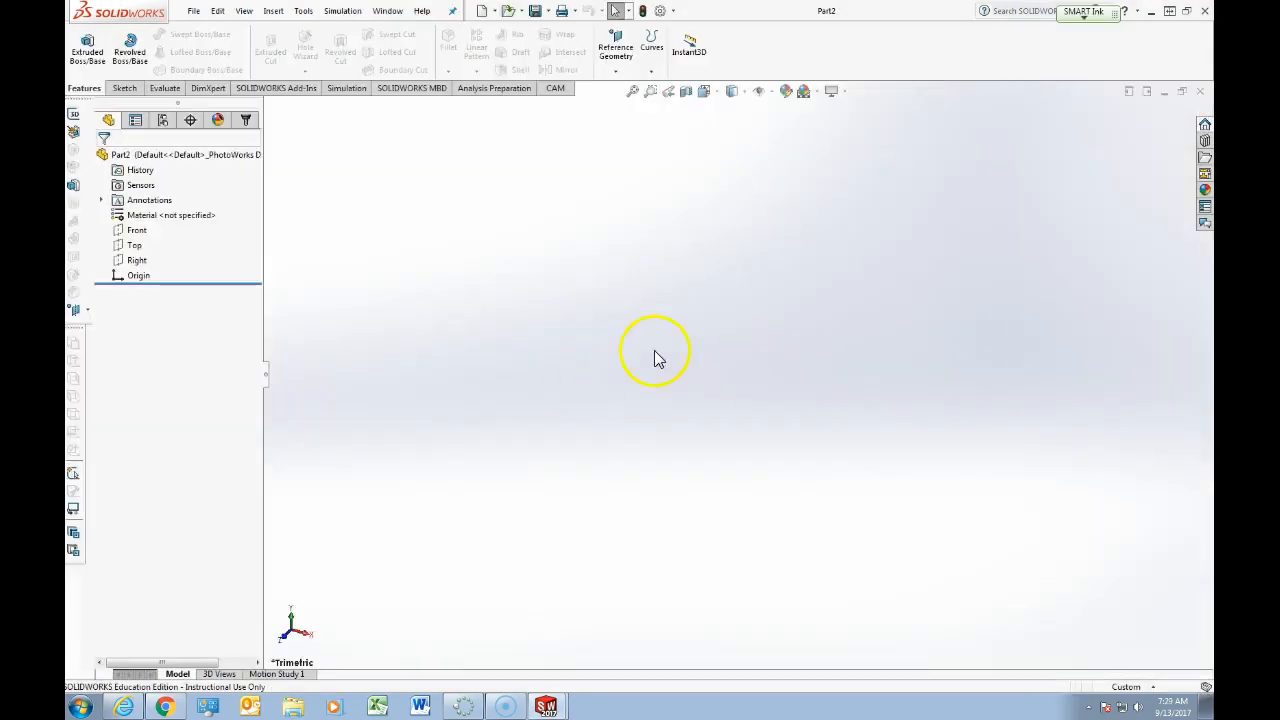
- Show the Front, Top and Right reference planes in the new part and clear the selection
click(136, 232)
right_click(135, 238)
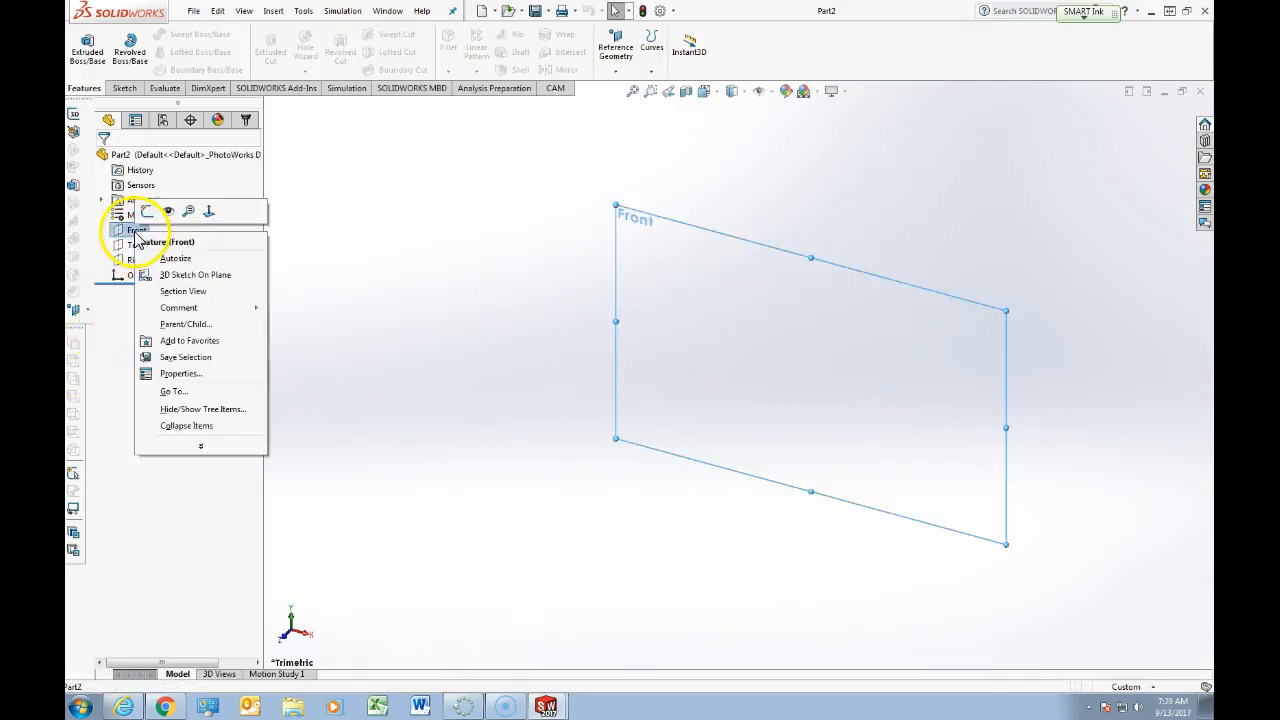
key(Escape)
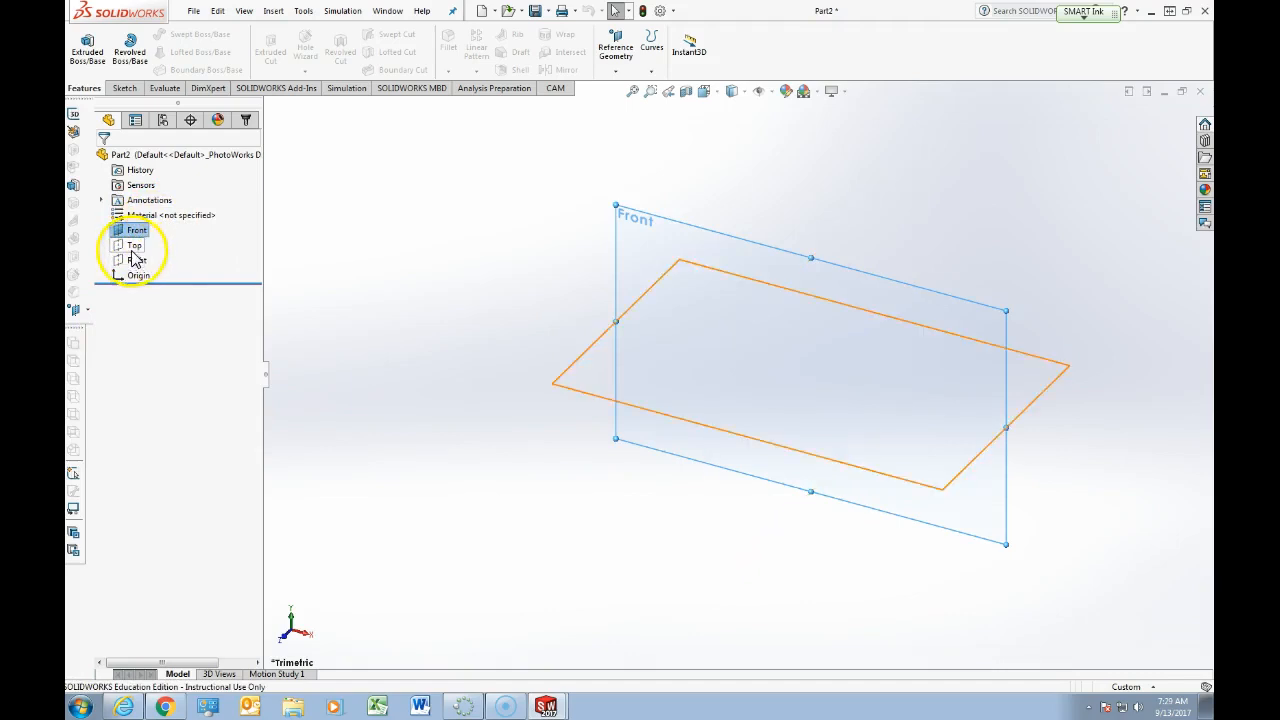
right_click(132, 246)
key(Escape)
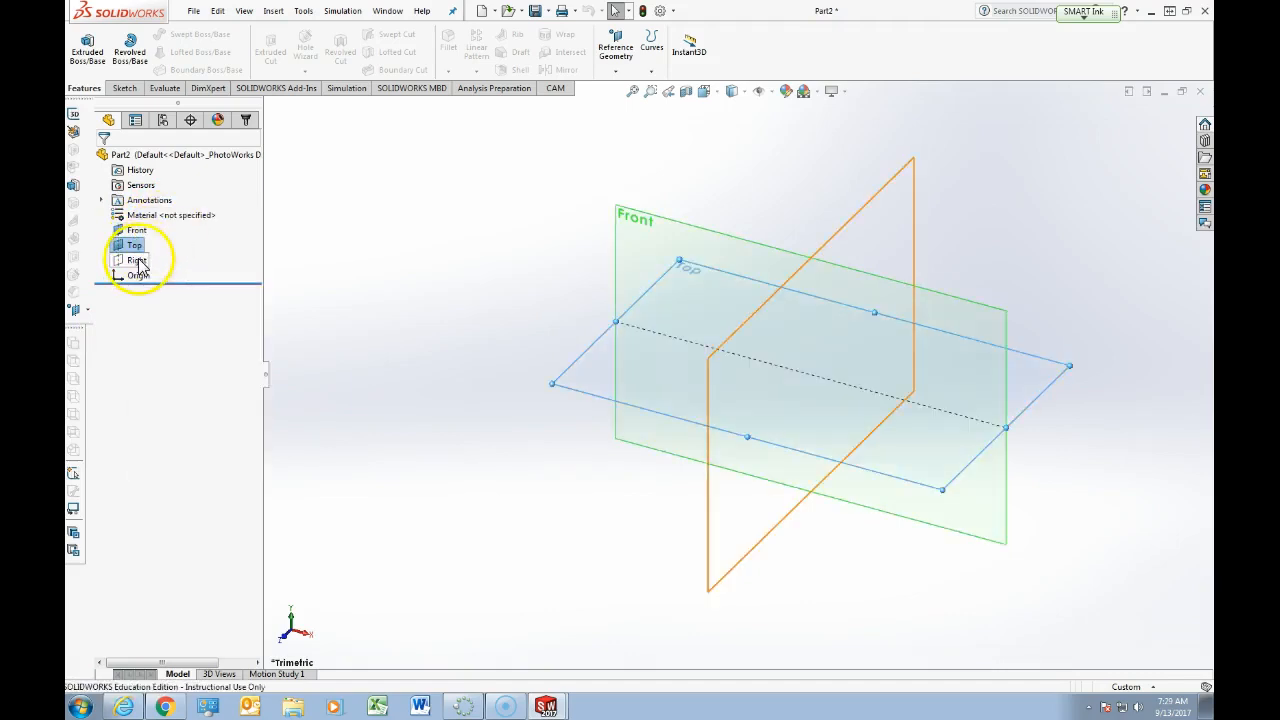
right_click(137, 262)
key(Escape)
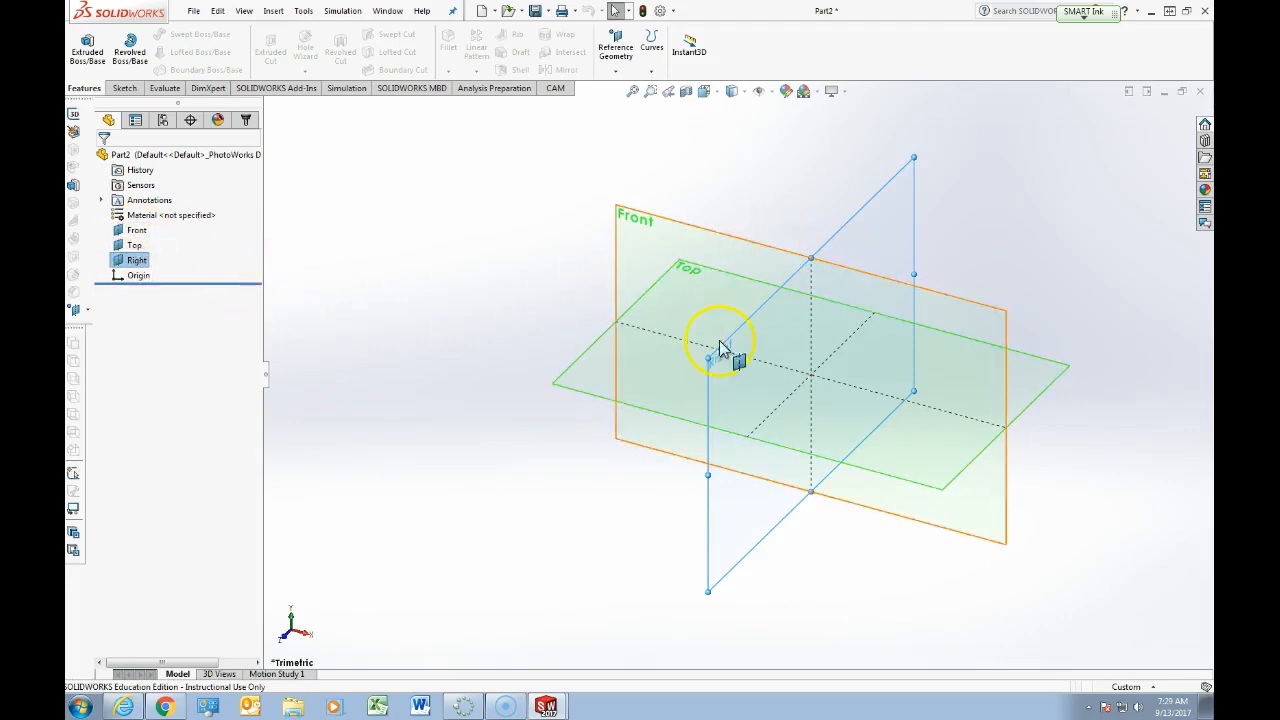
right_click(152, 230)
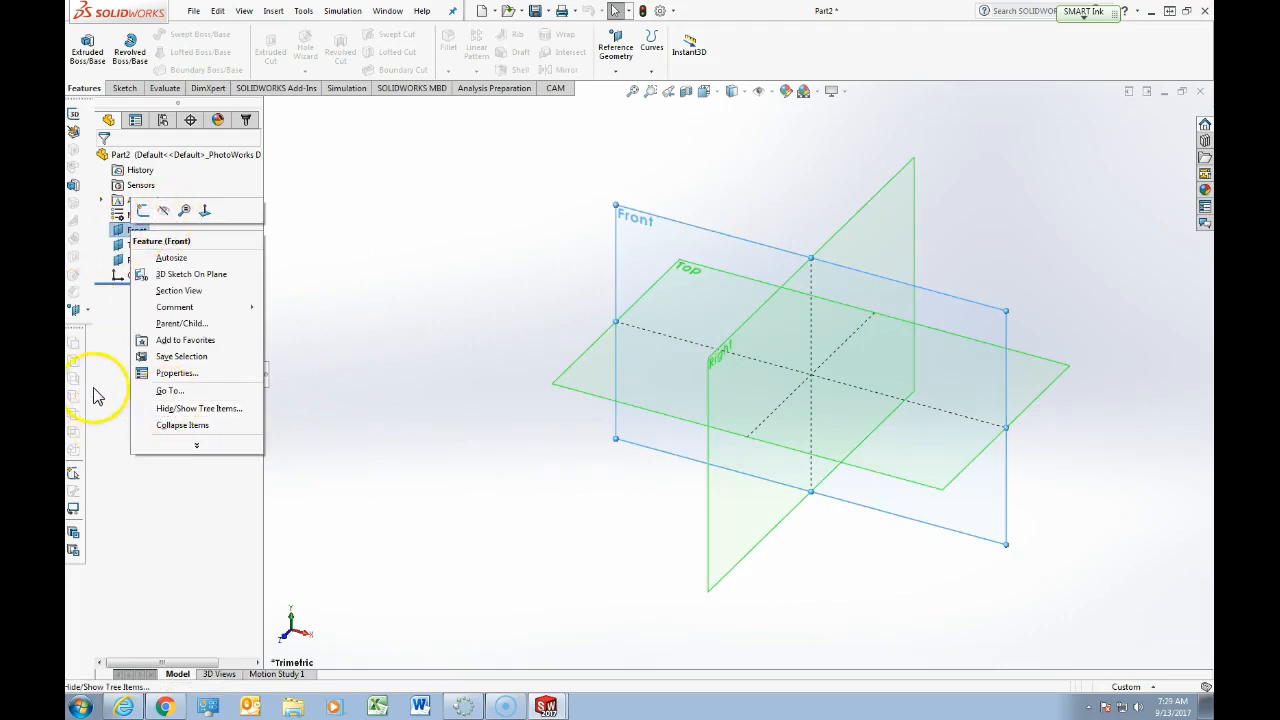
click(97, 342)
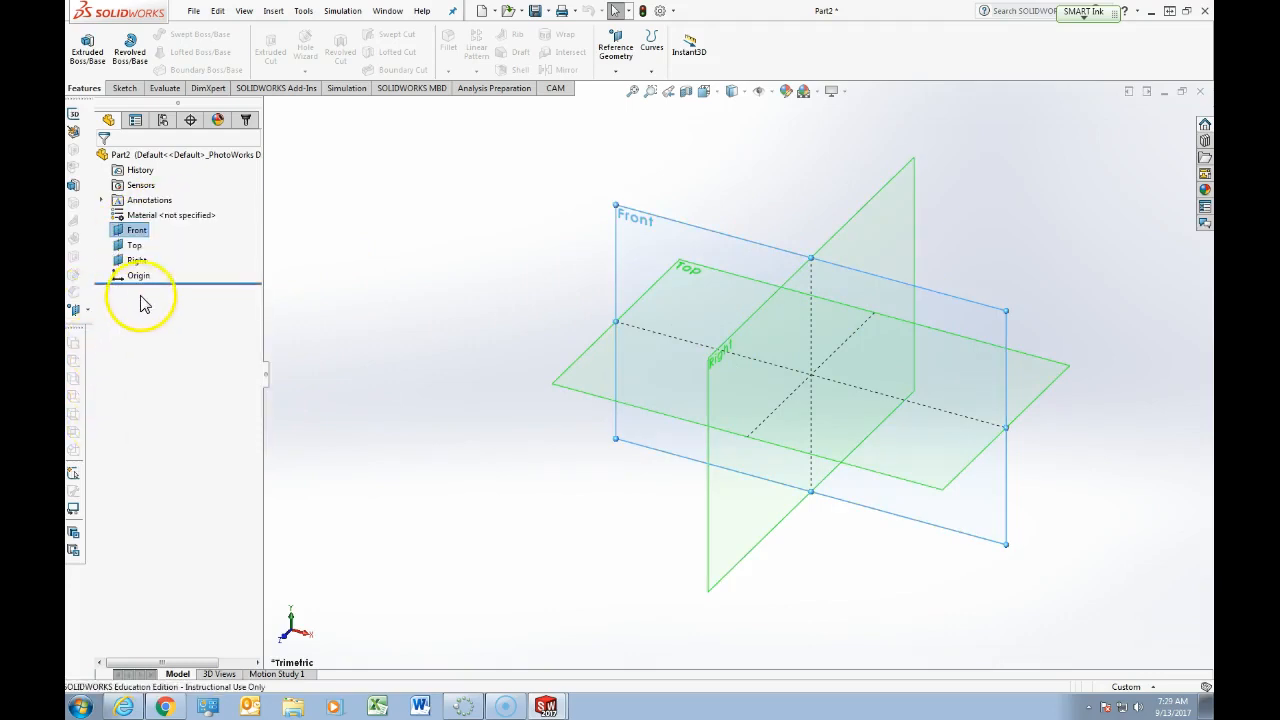
click(480, 425)
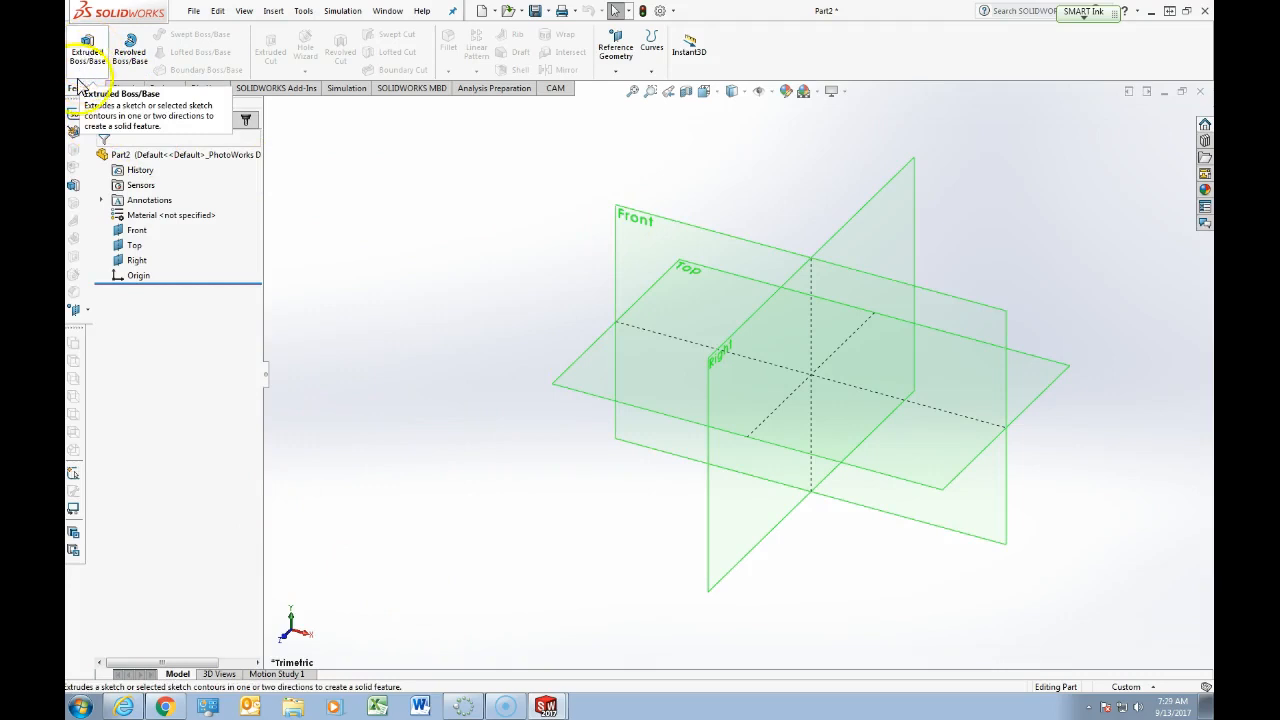
click(560, 89)
click(495, 89)
click(410, 89)
click(347, 89)
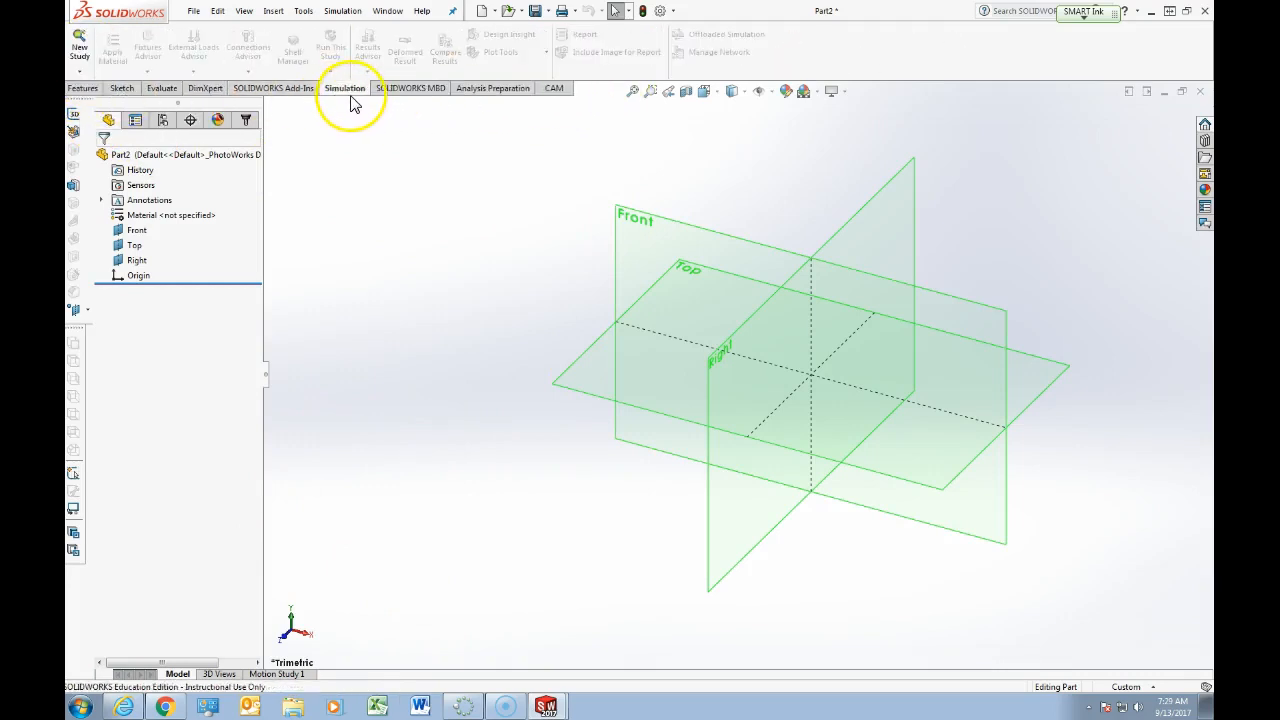
click(553, 90)
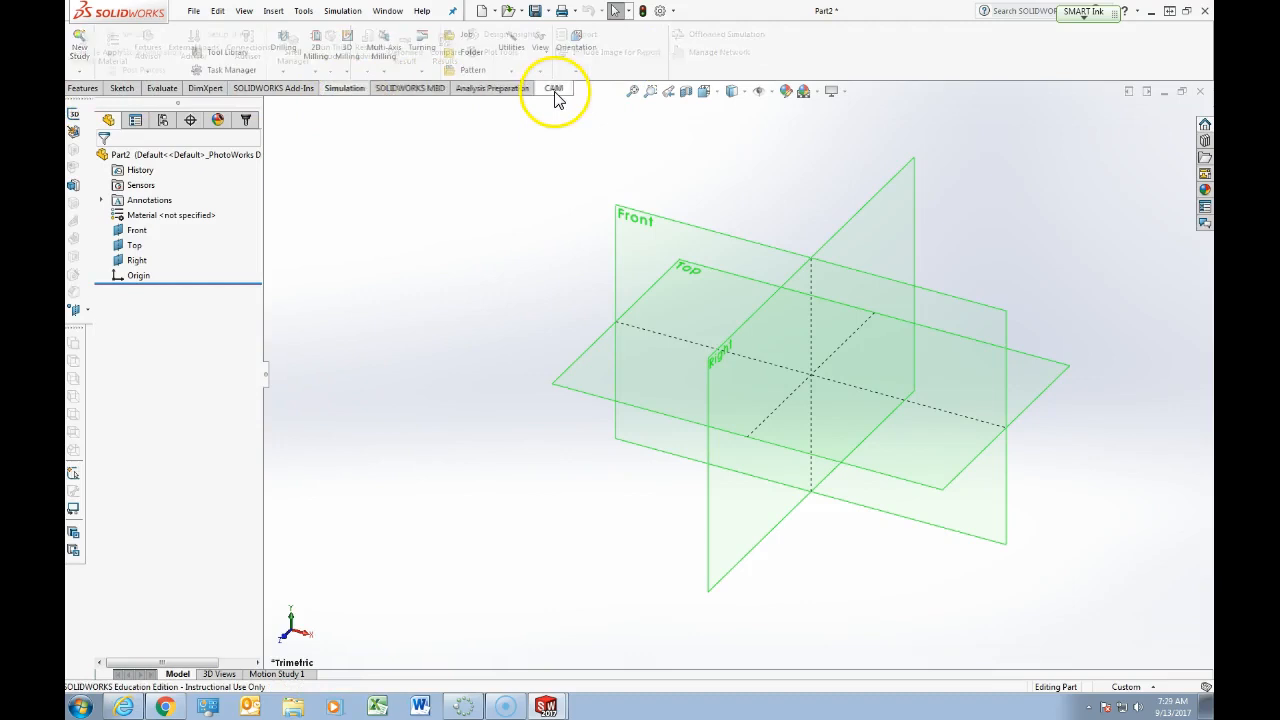
click(82, 89)
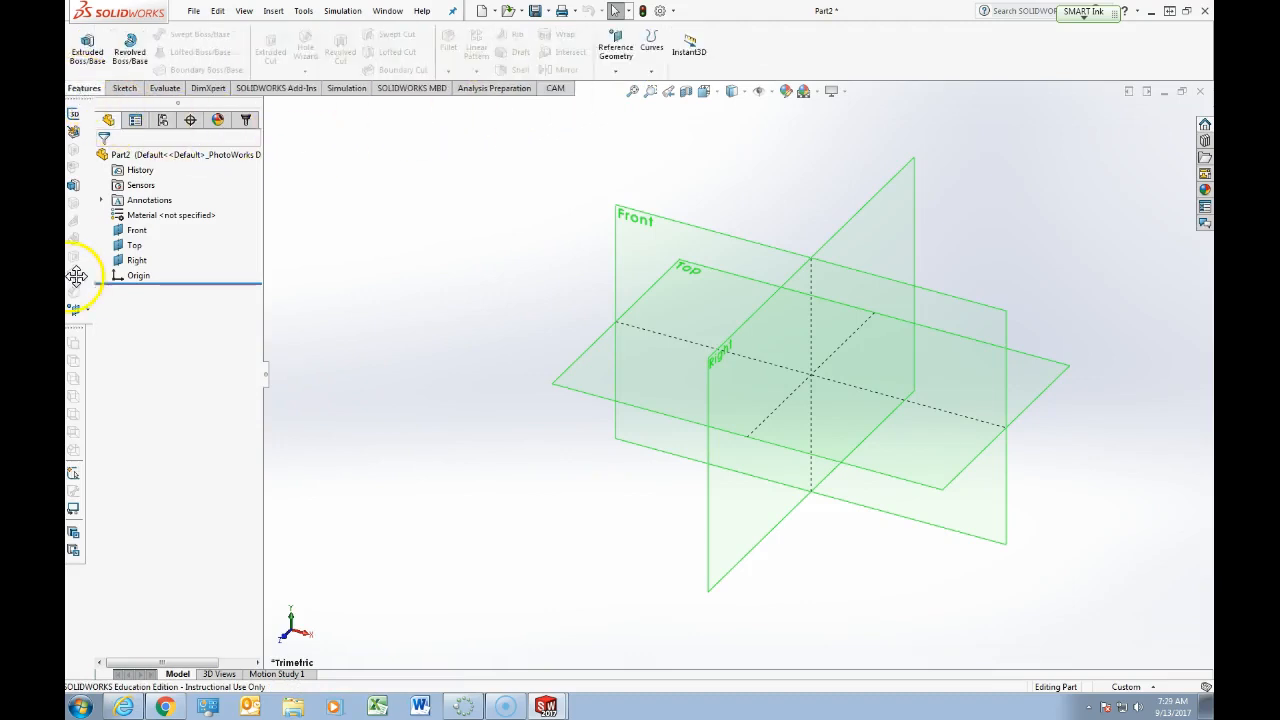
click(87, 50)
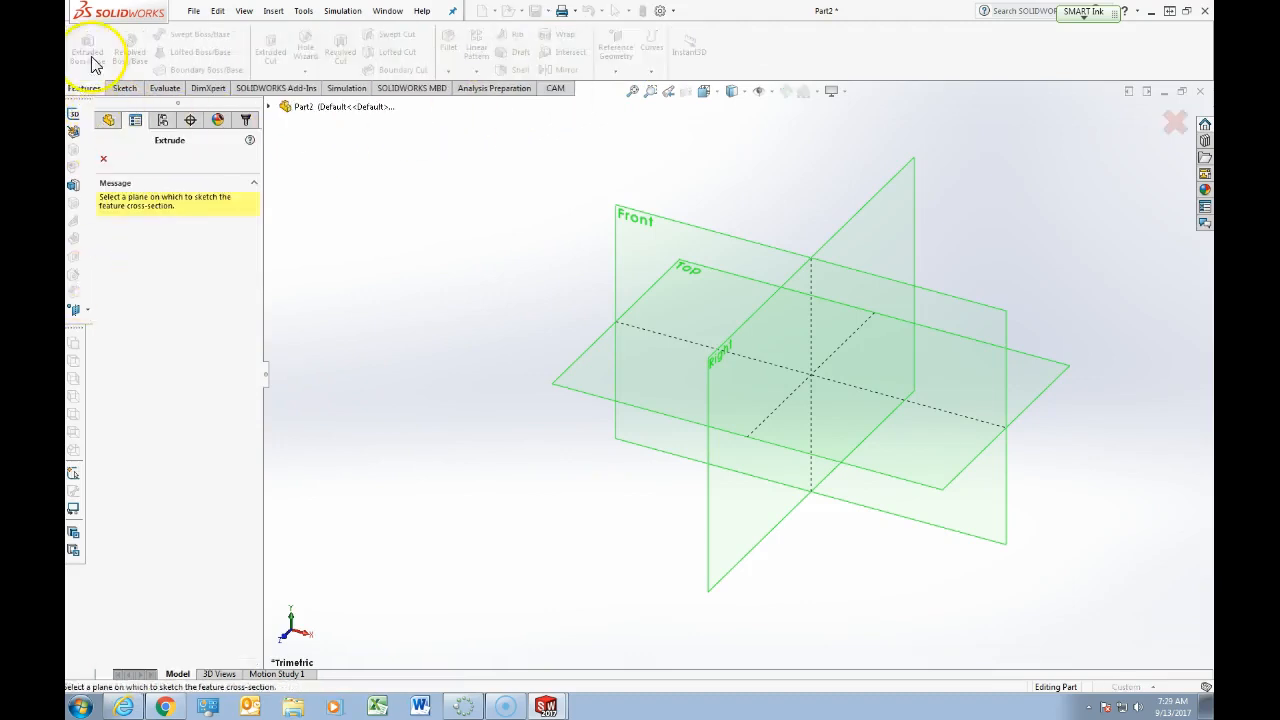
click(645, 245)
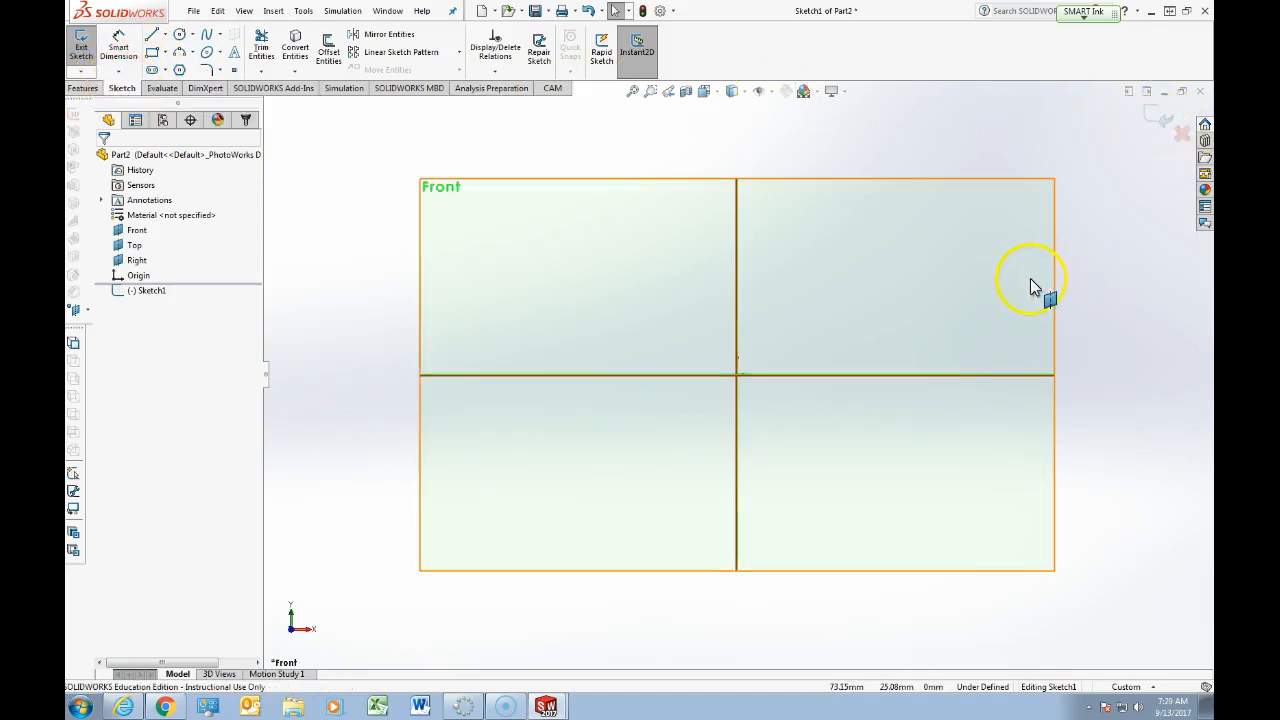
click(153, 54)
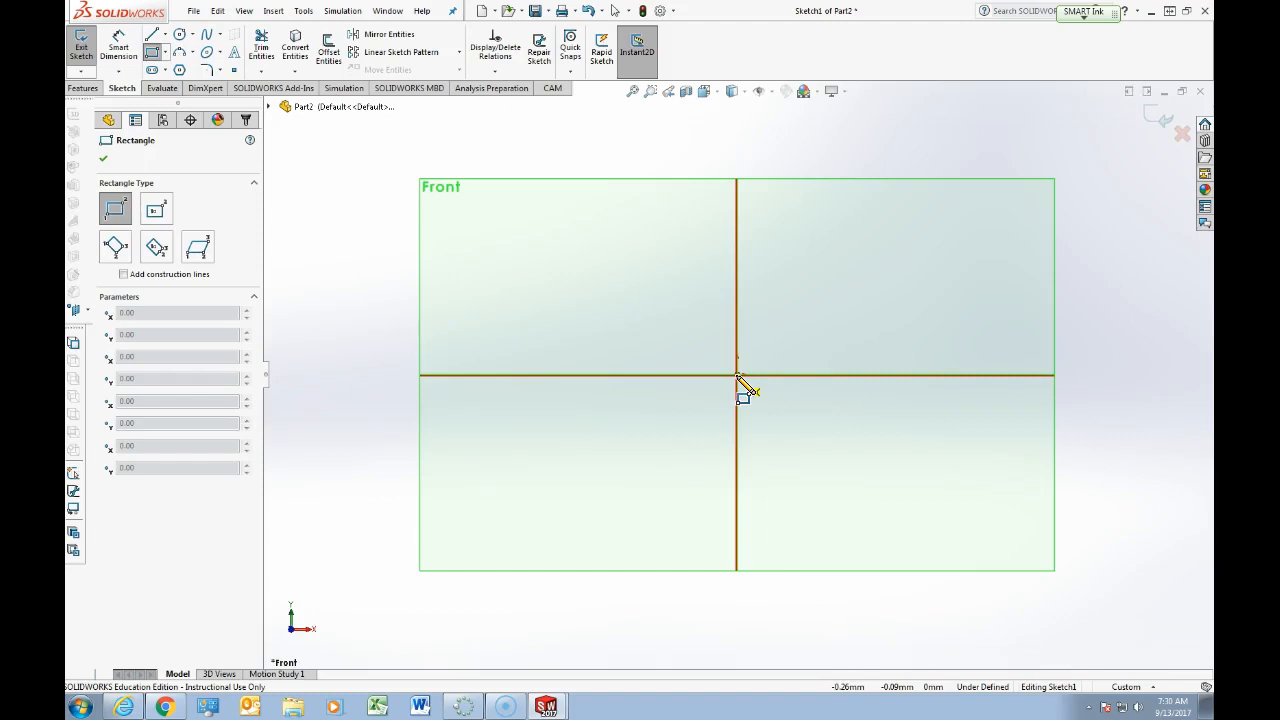
drag(737, 376, 932, 279)
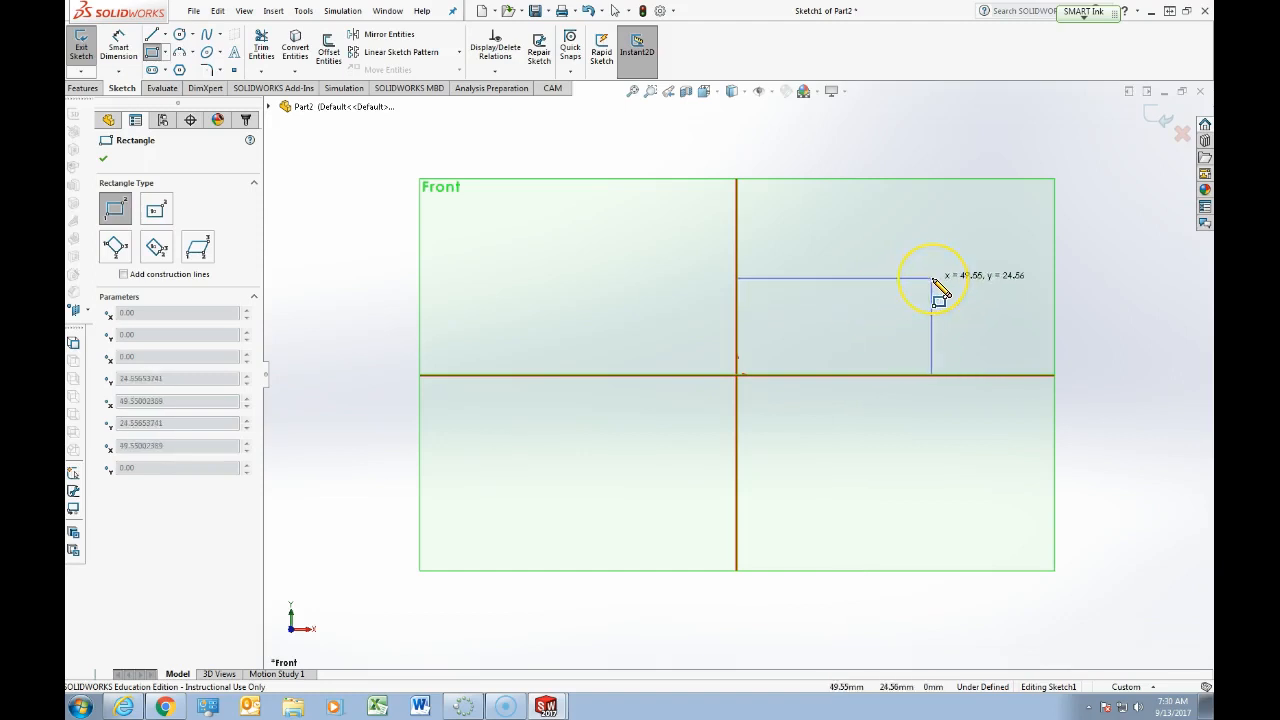
click(933, 280)
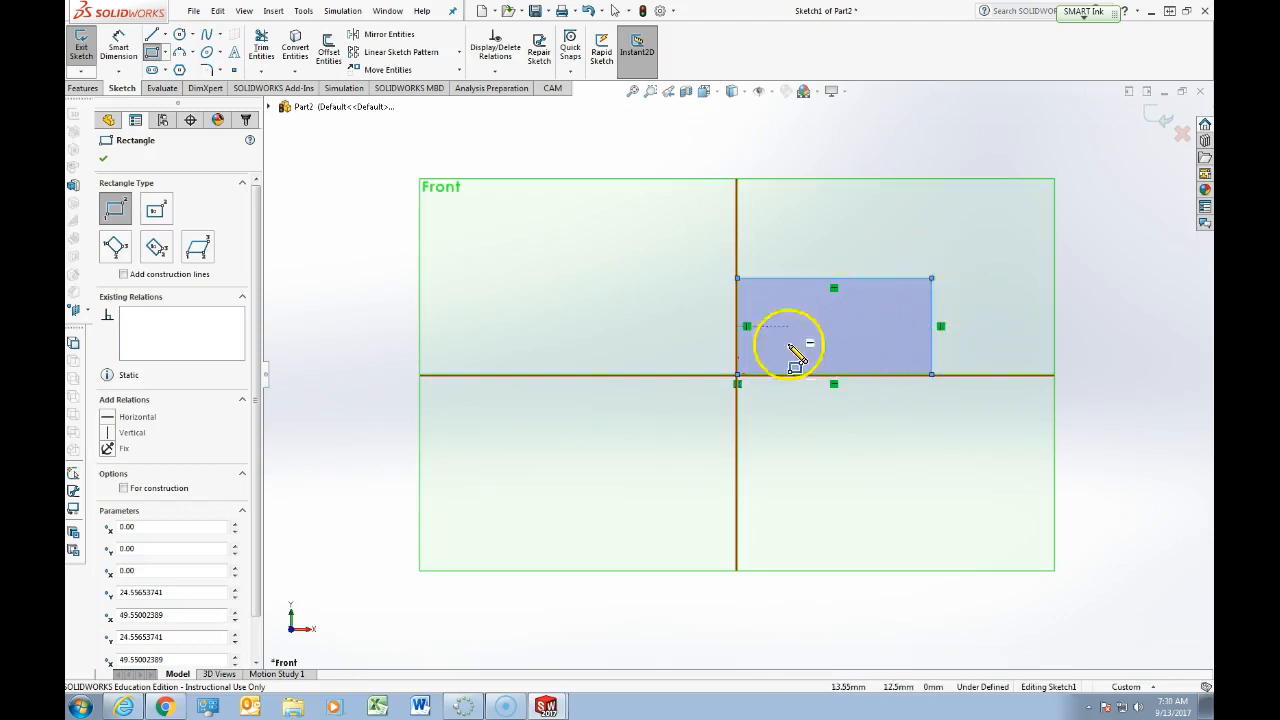
click(1181, 136)
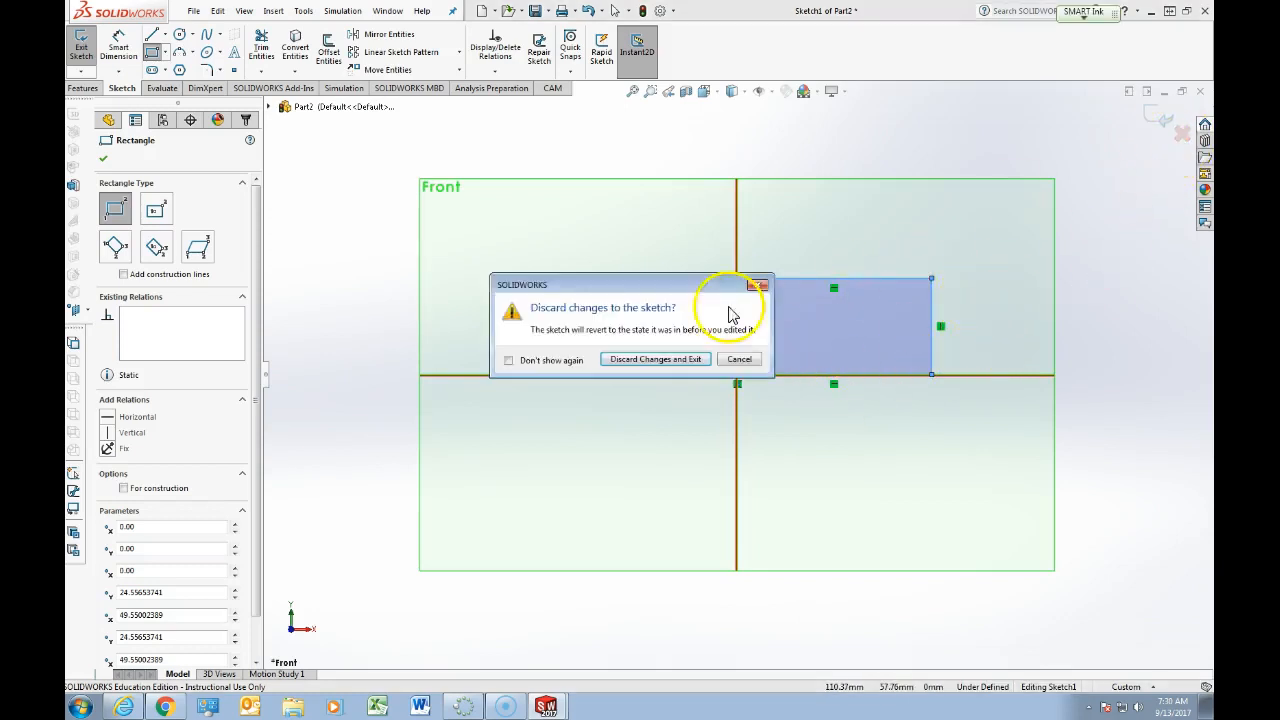
click(677, 358)
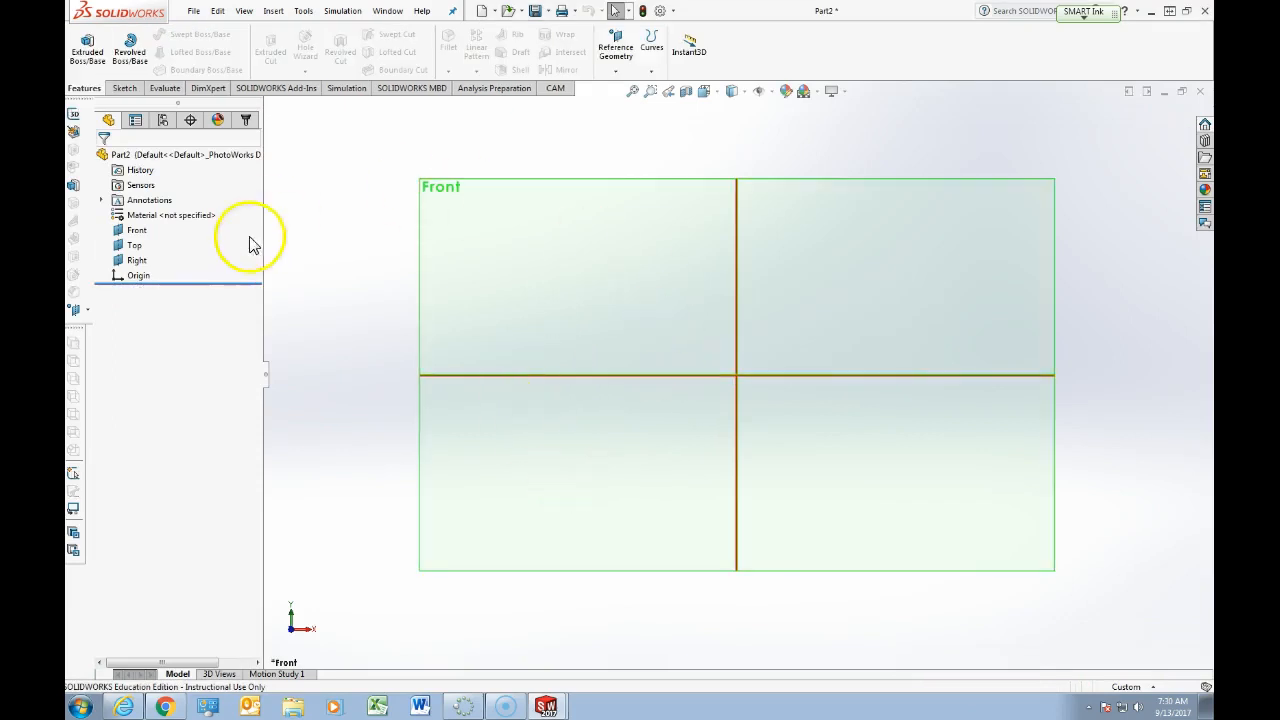
- Set the document's unit system to IPS (inch, pound, second)
click(1150, 687)
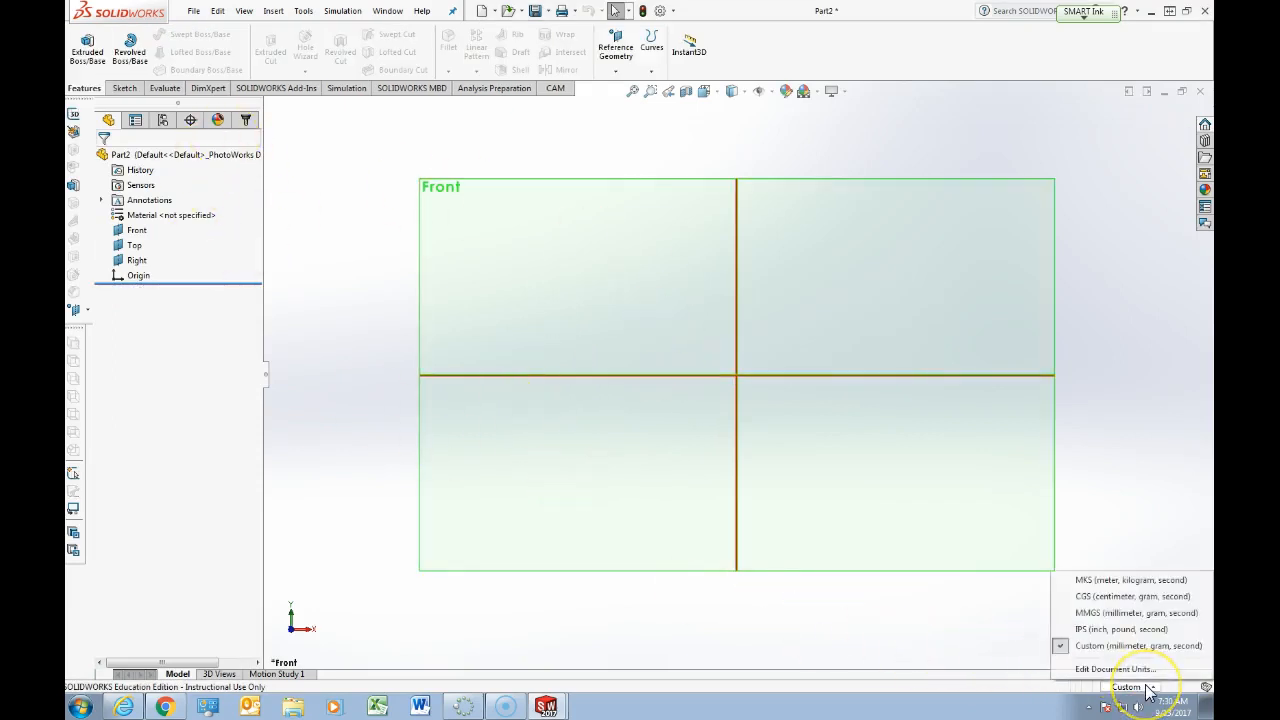
click(1087, 630)
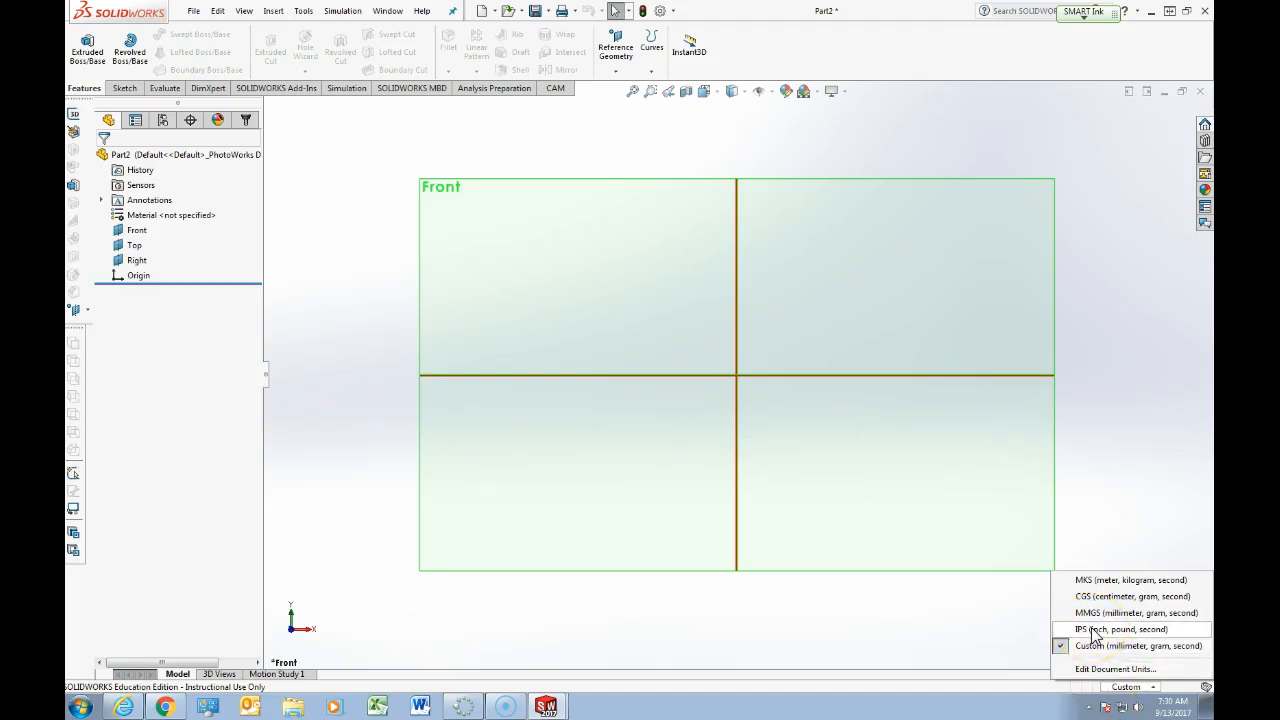
click(1092, 630)
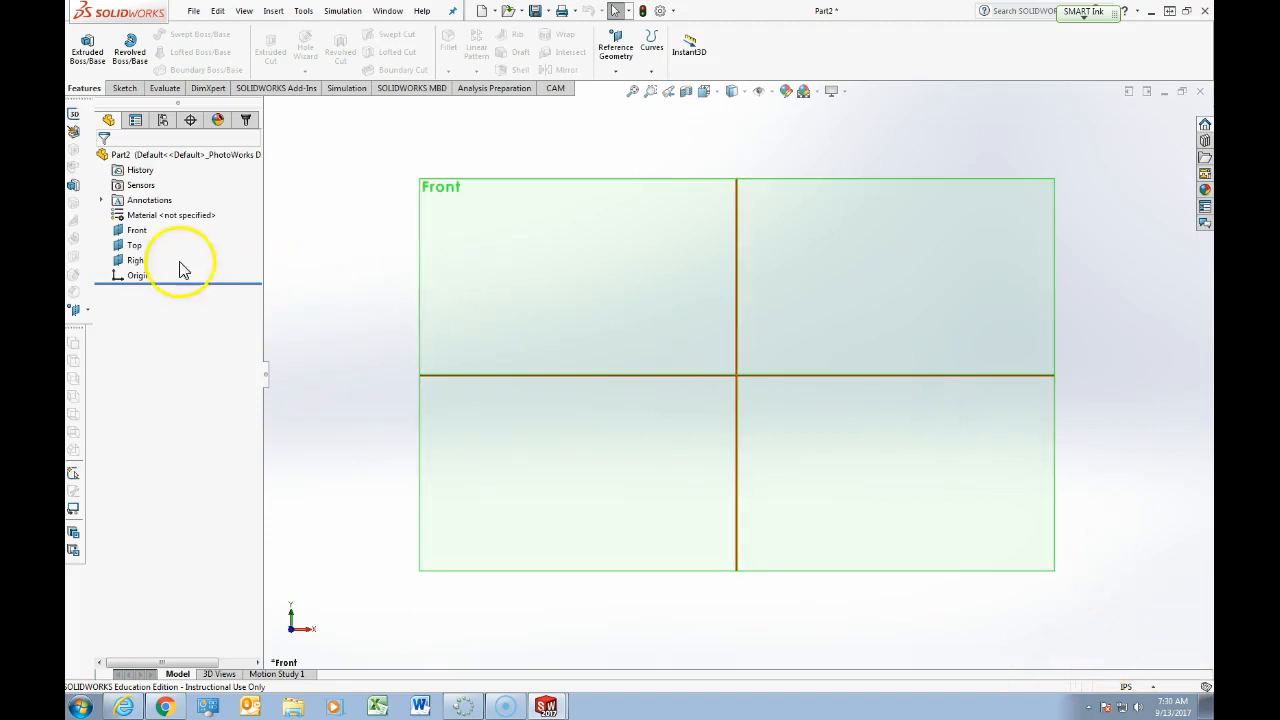
- Start an extruded boss on the Front plane and sketch a corner rectangle from the origin, about 2.08 by 1.31 in
click(135, 236)
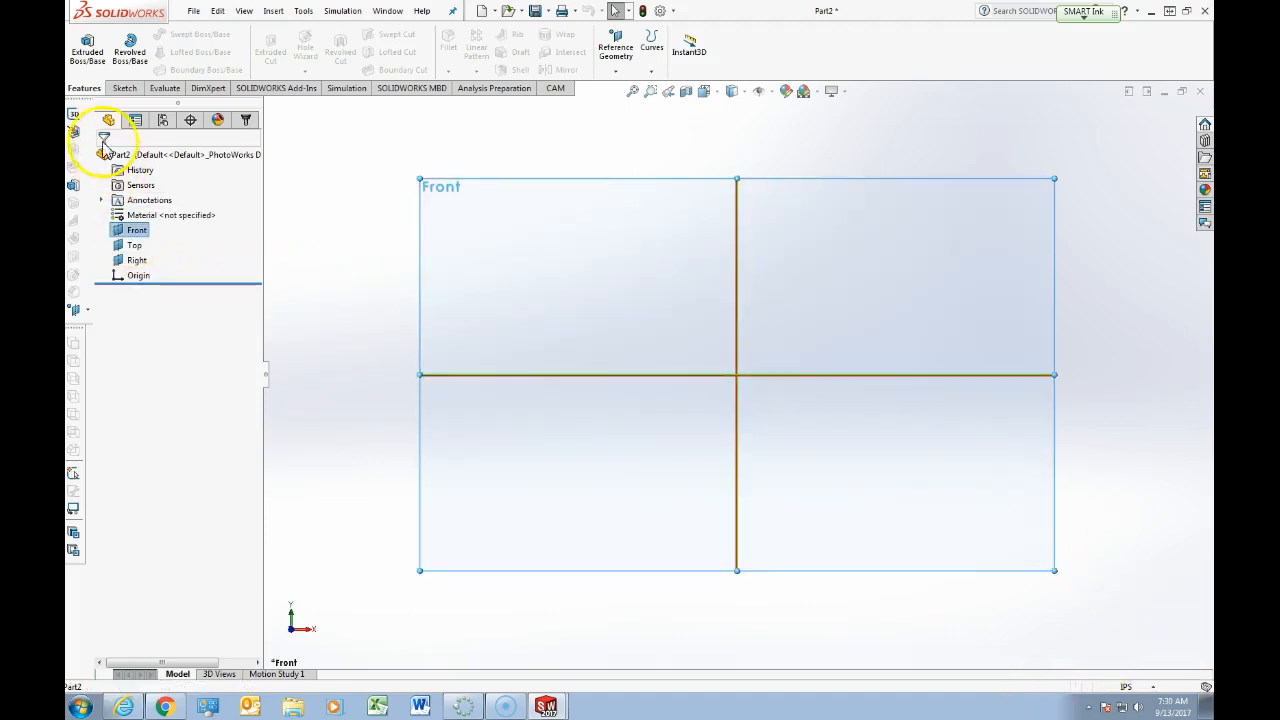
click(88, 58)
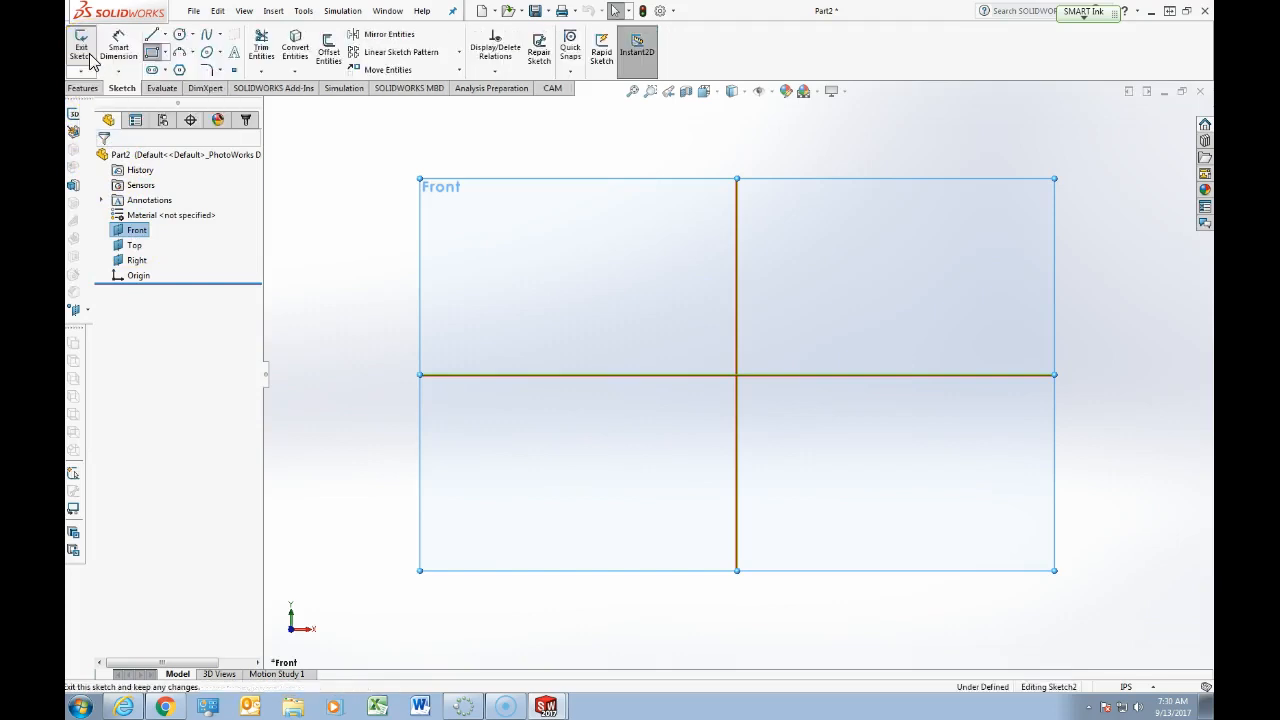
click(152, 53)
click(738, 376)
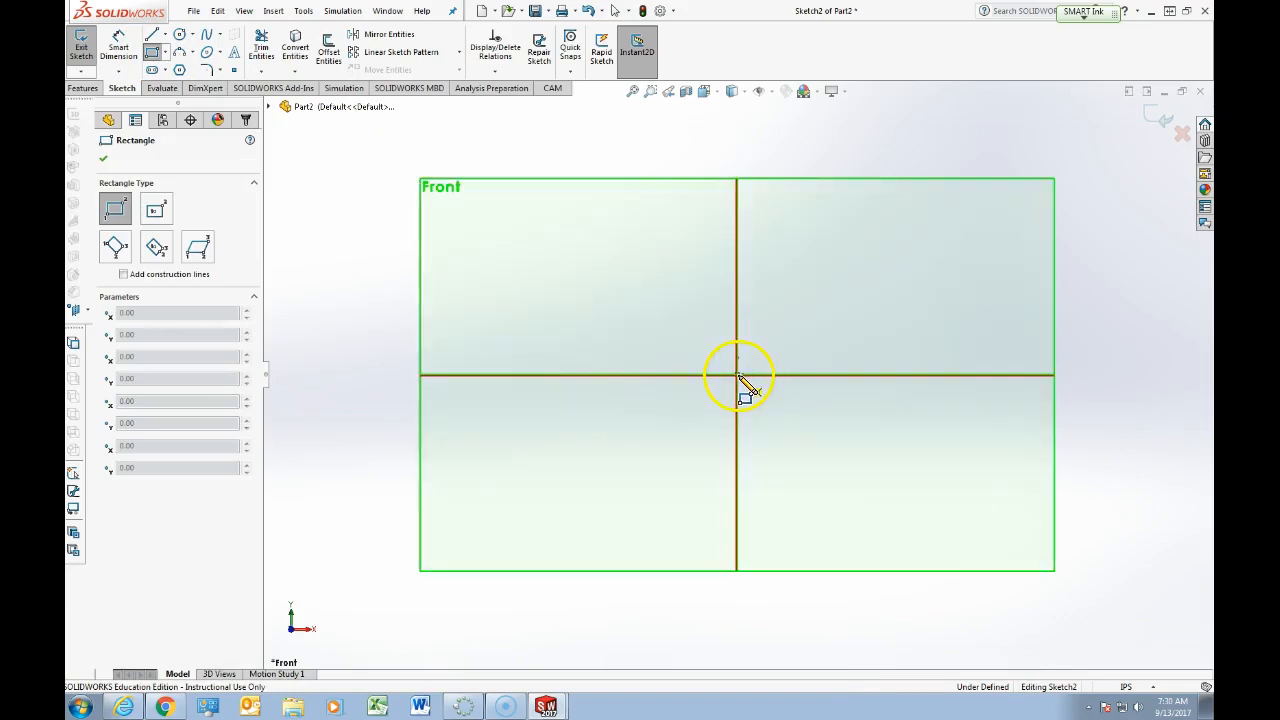
click(945, 244)
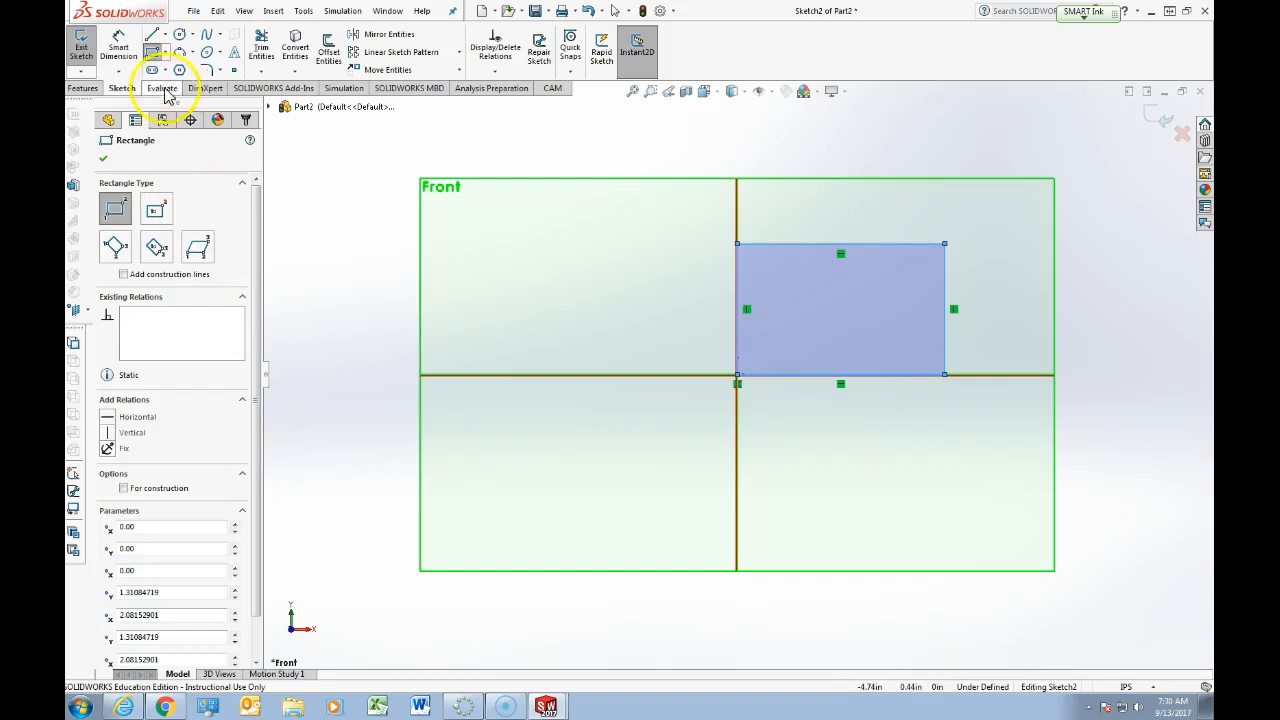
- Dimension the rectangle's width between its two vertical edges and set it to 4.750 in
click(117, 52)
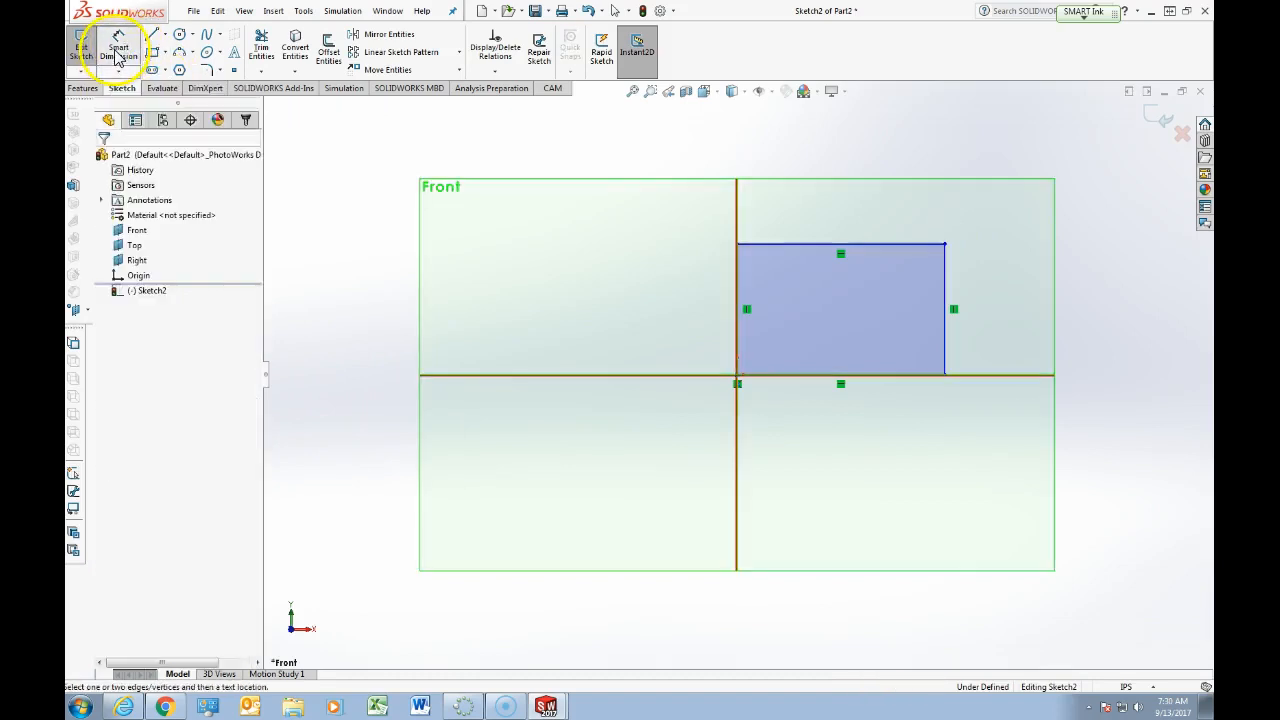
click(741, 303)
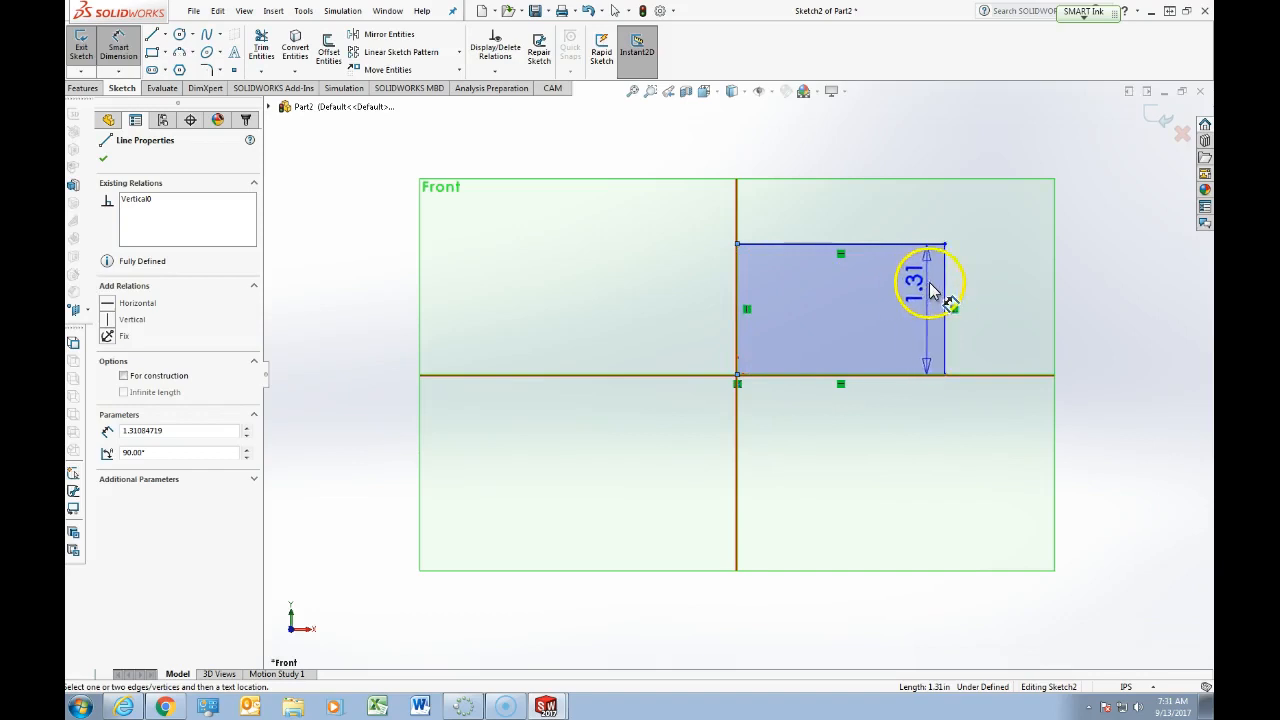
click(944, 290)
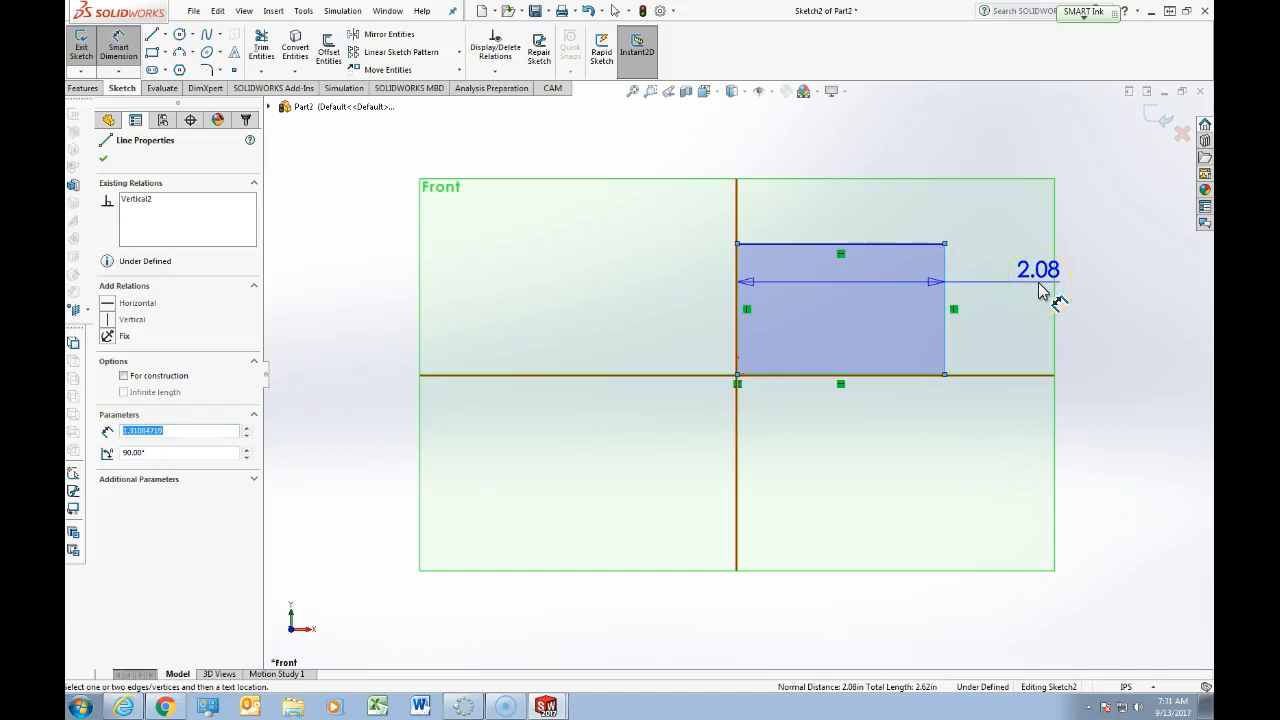
click(1040, 290)
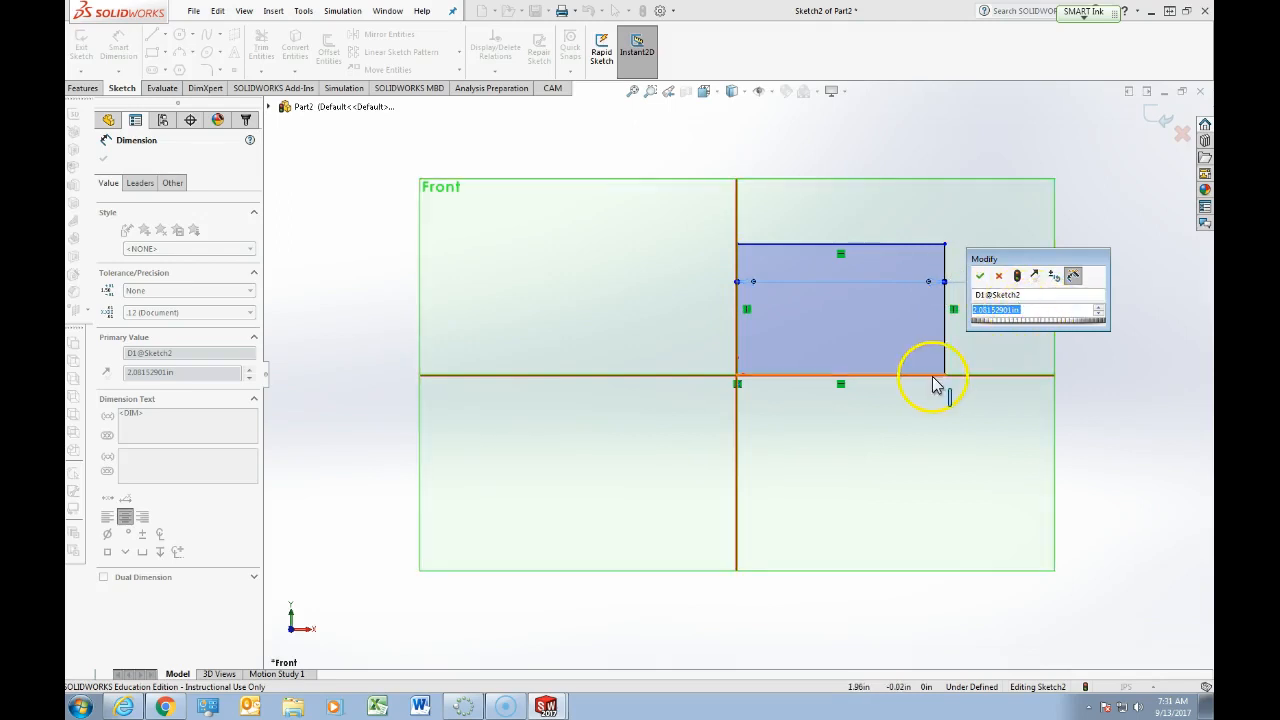
text(4.750)
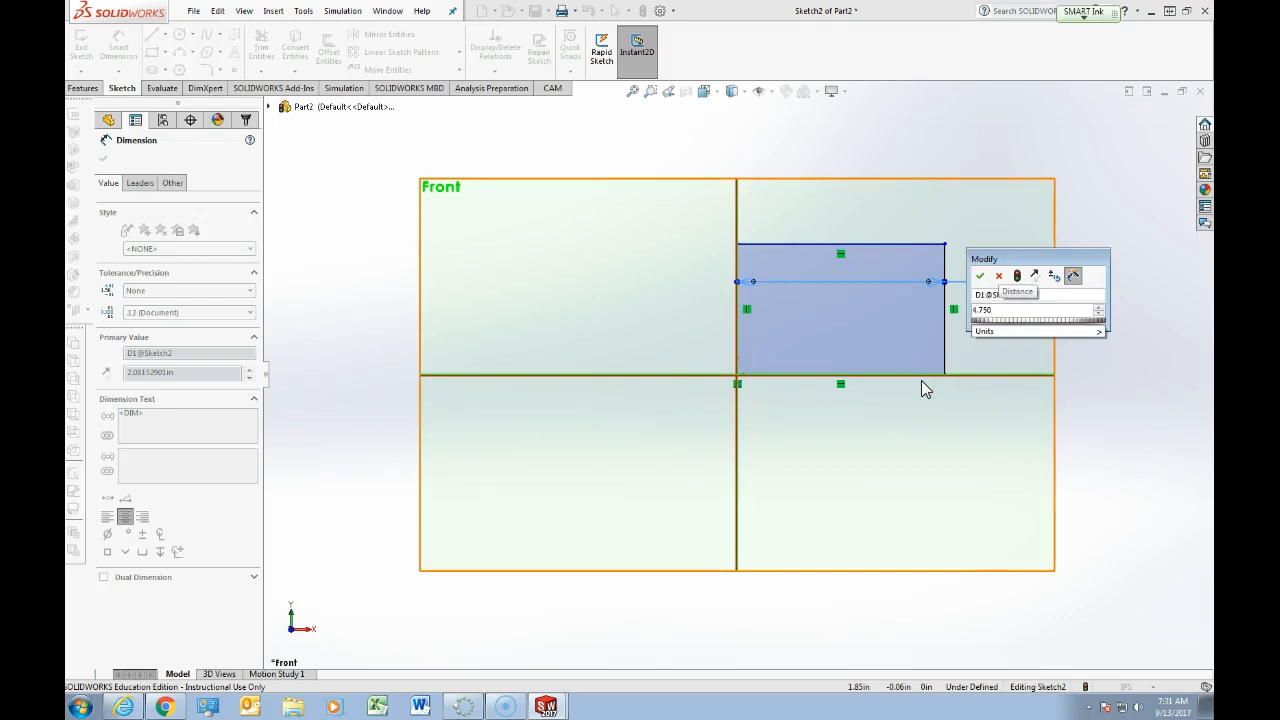
click(990, 330)
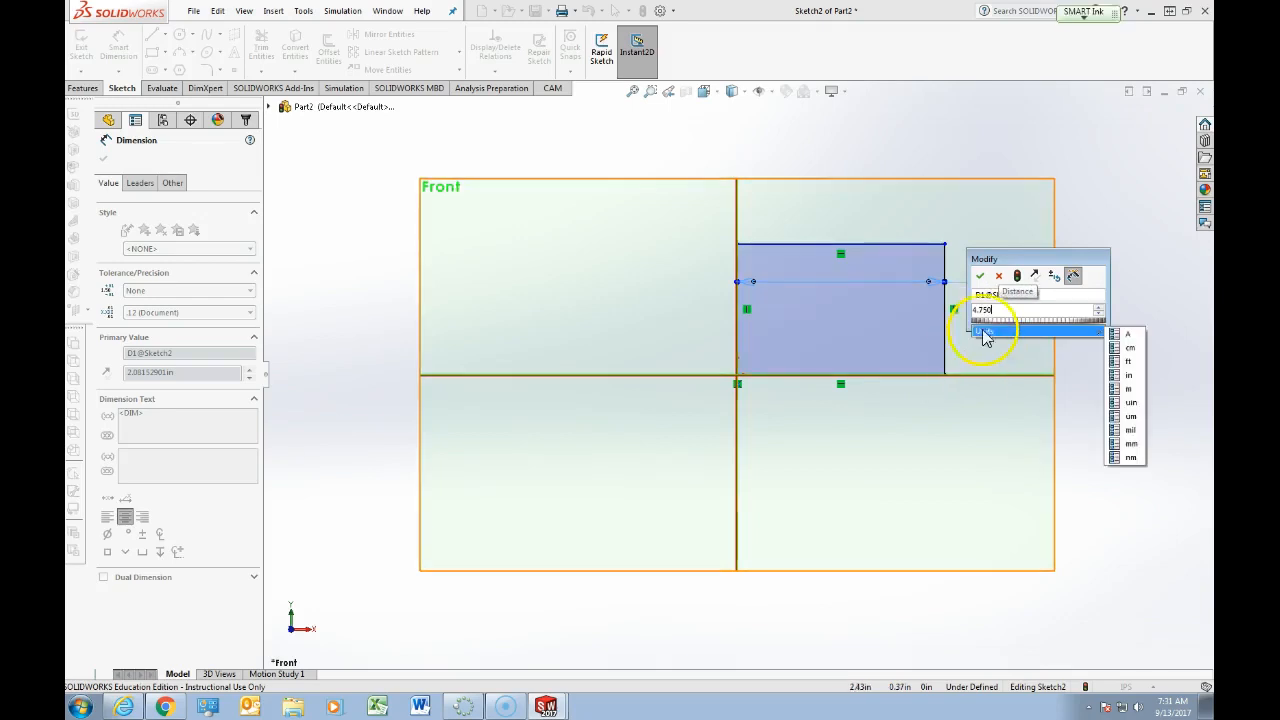
click(981, 277)
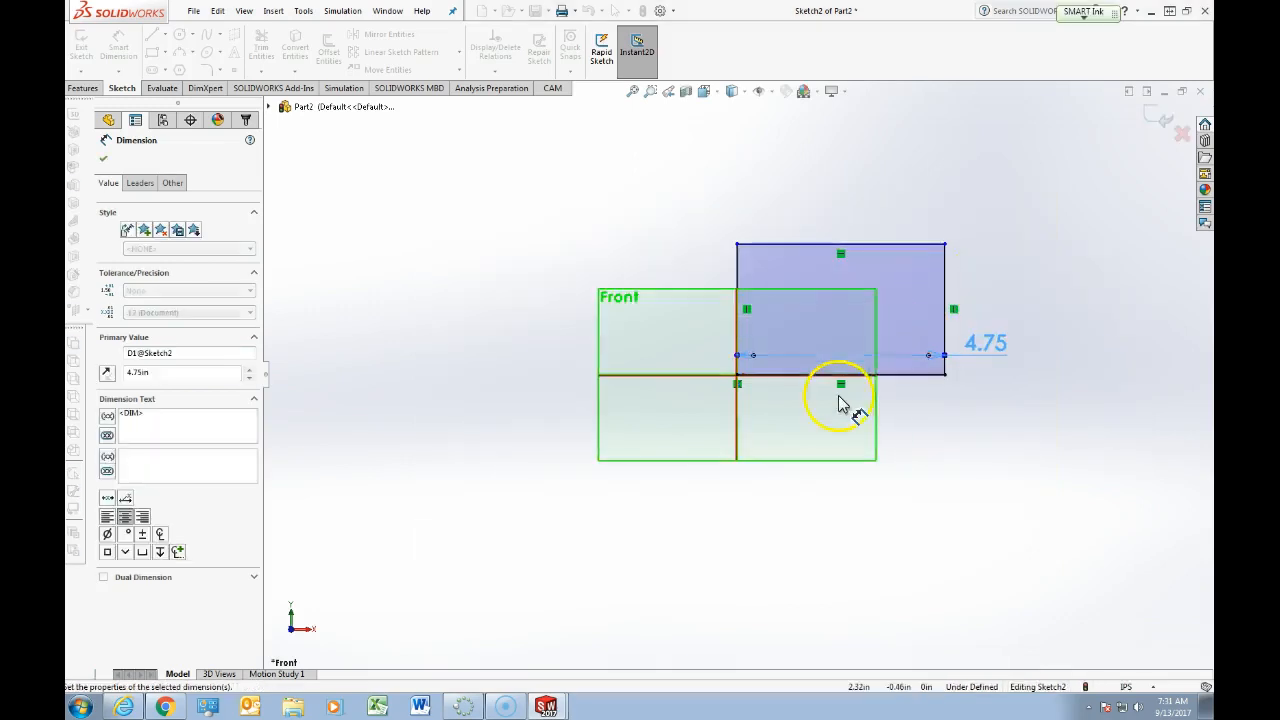
- Consult the Monitor Mount drawing, then dimension the rectangle's height between its horizontal edges as 3.825 in
drag(1279, 48, 391, 5)
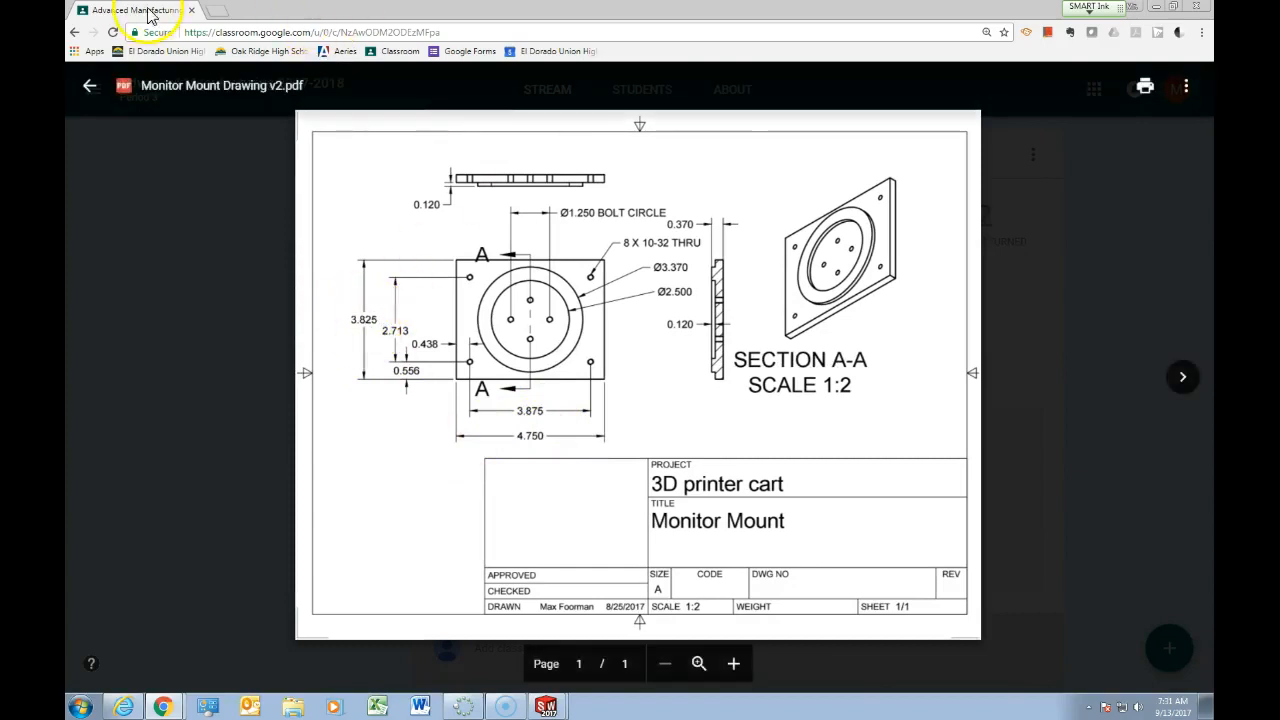
drag(138, 12, 1277, 96)
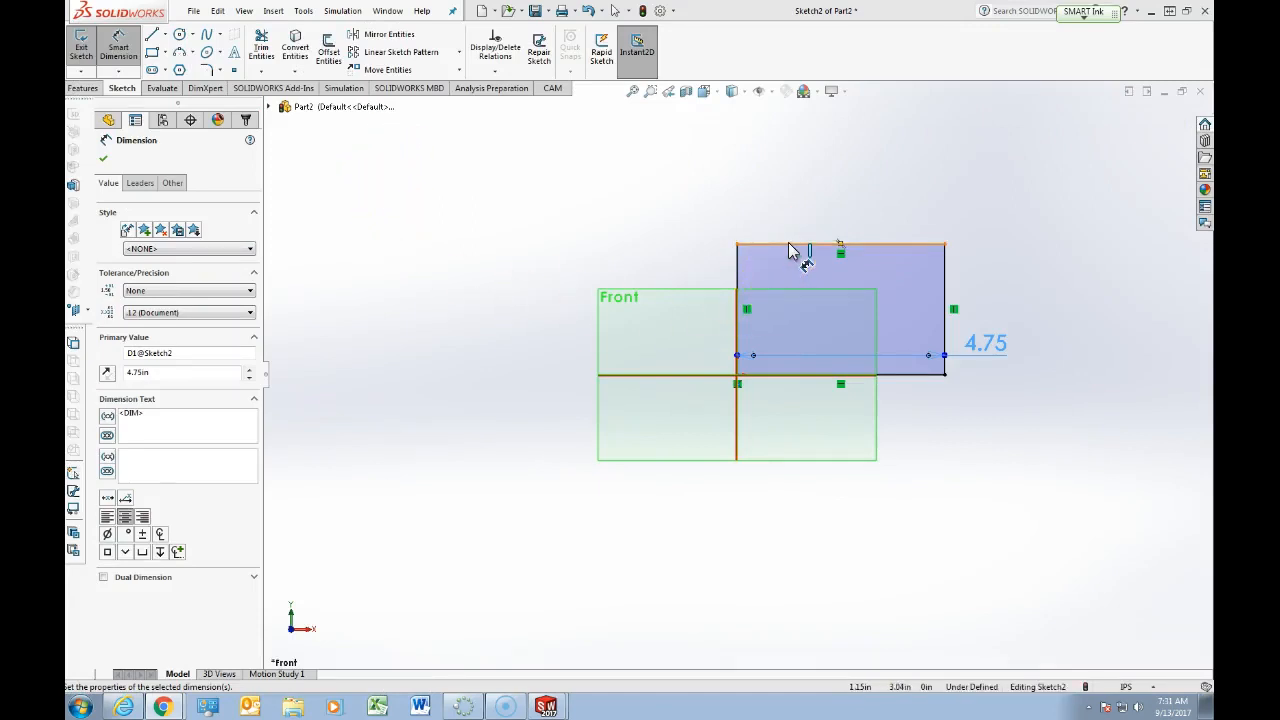
drag(790, 245, 786, 385)
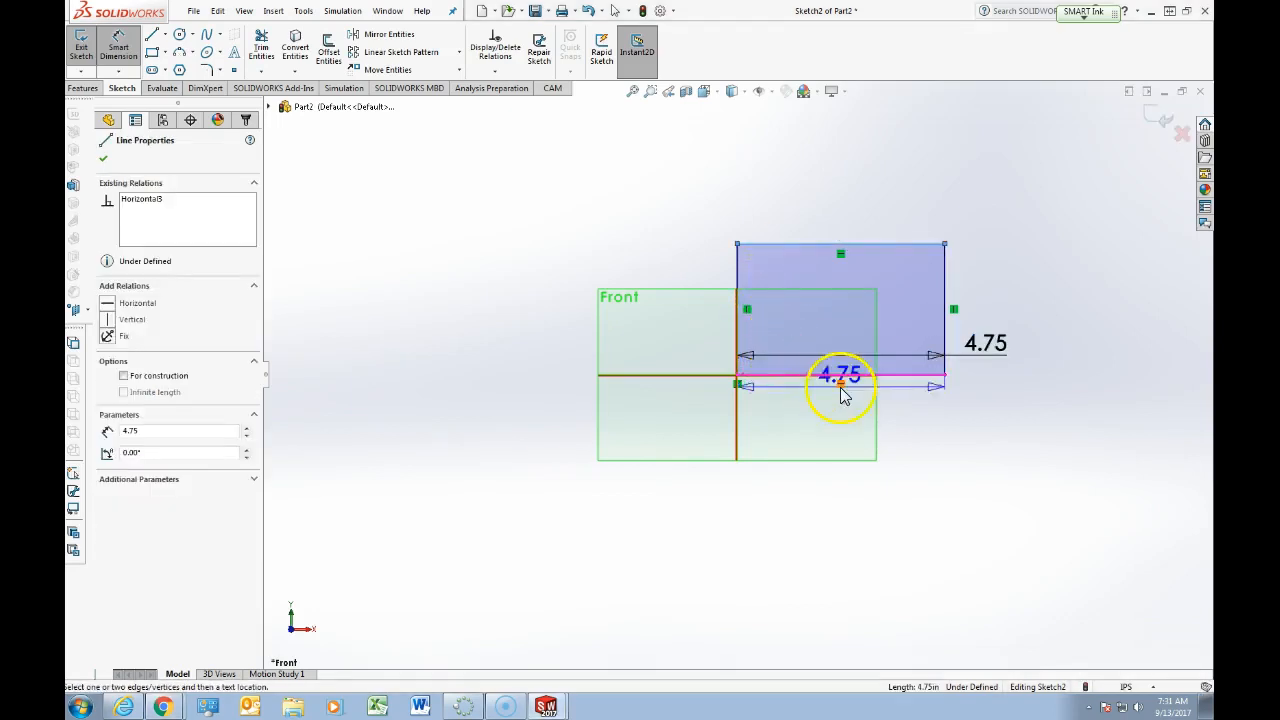
click(929, 376)
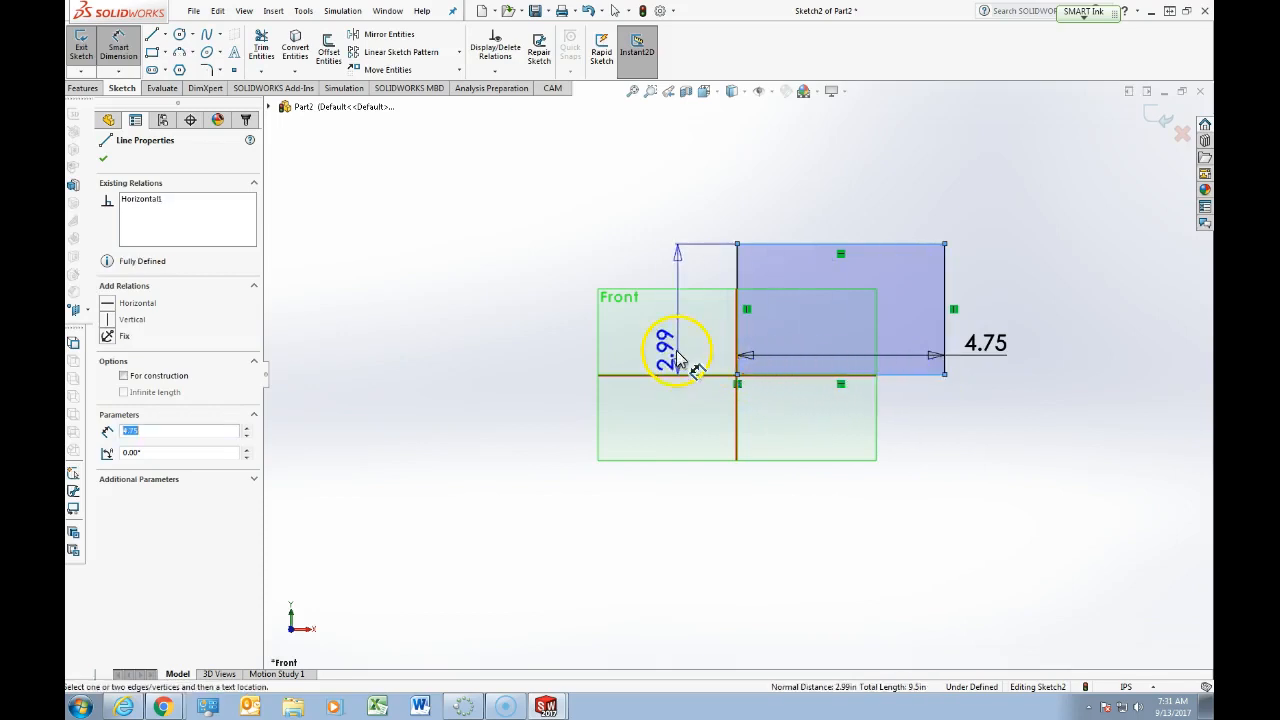
click(566, 345)
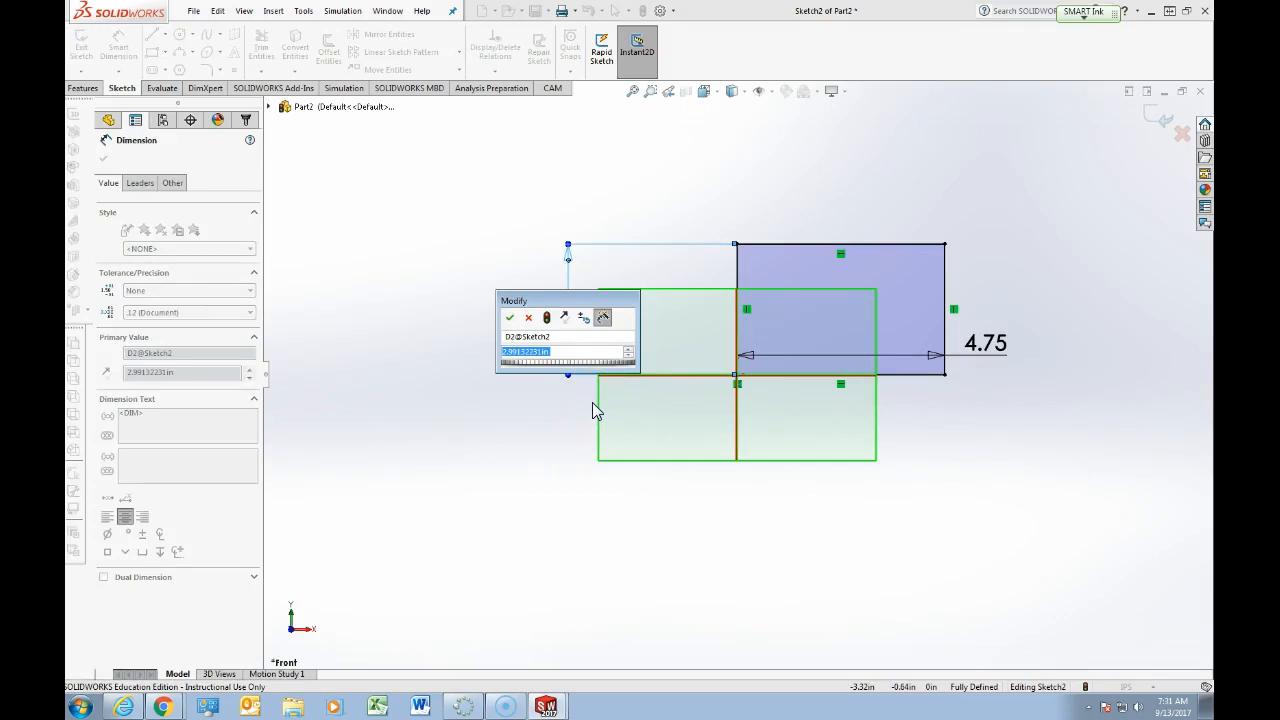
text(3.)
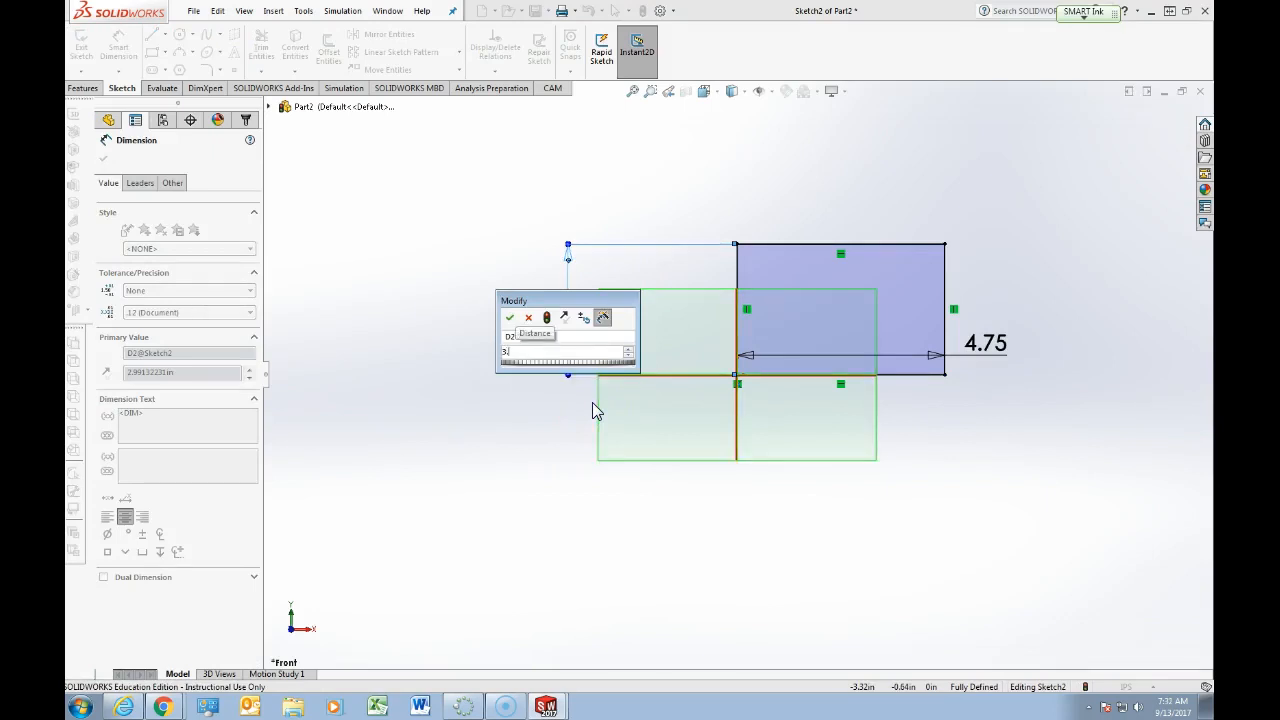
text(825)
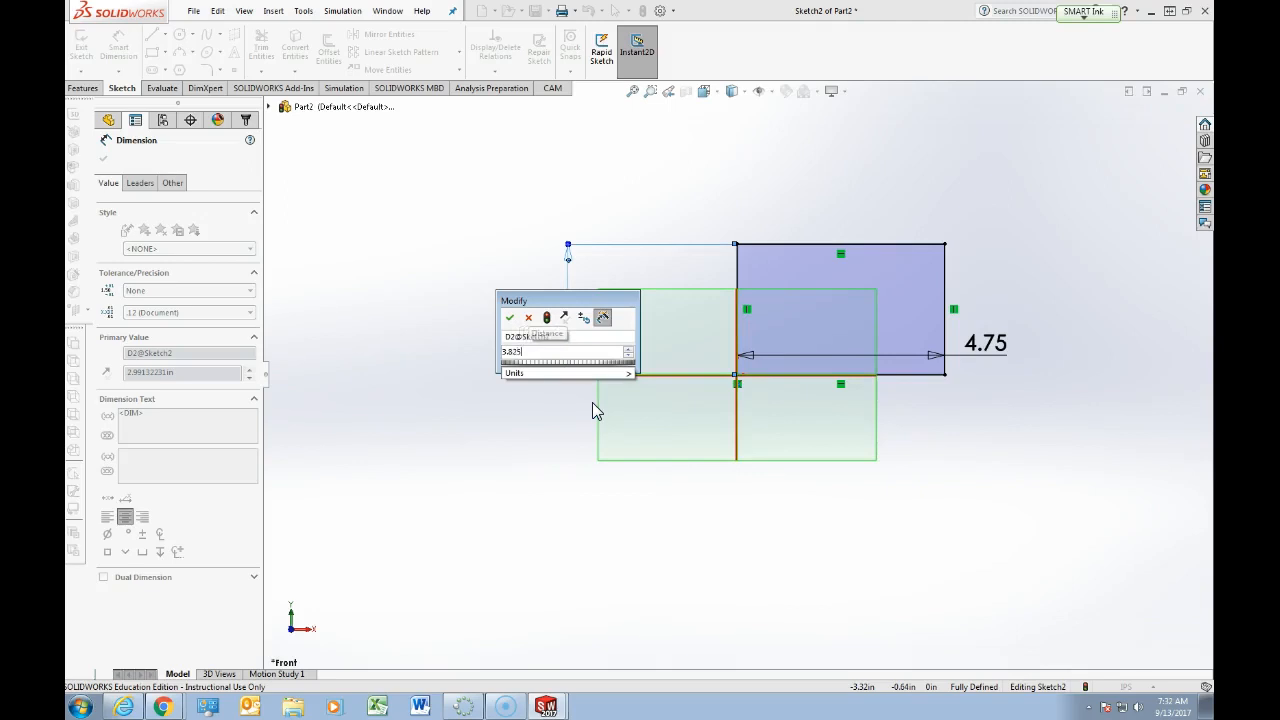
click(509, 317)
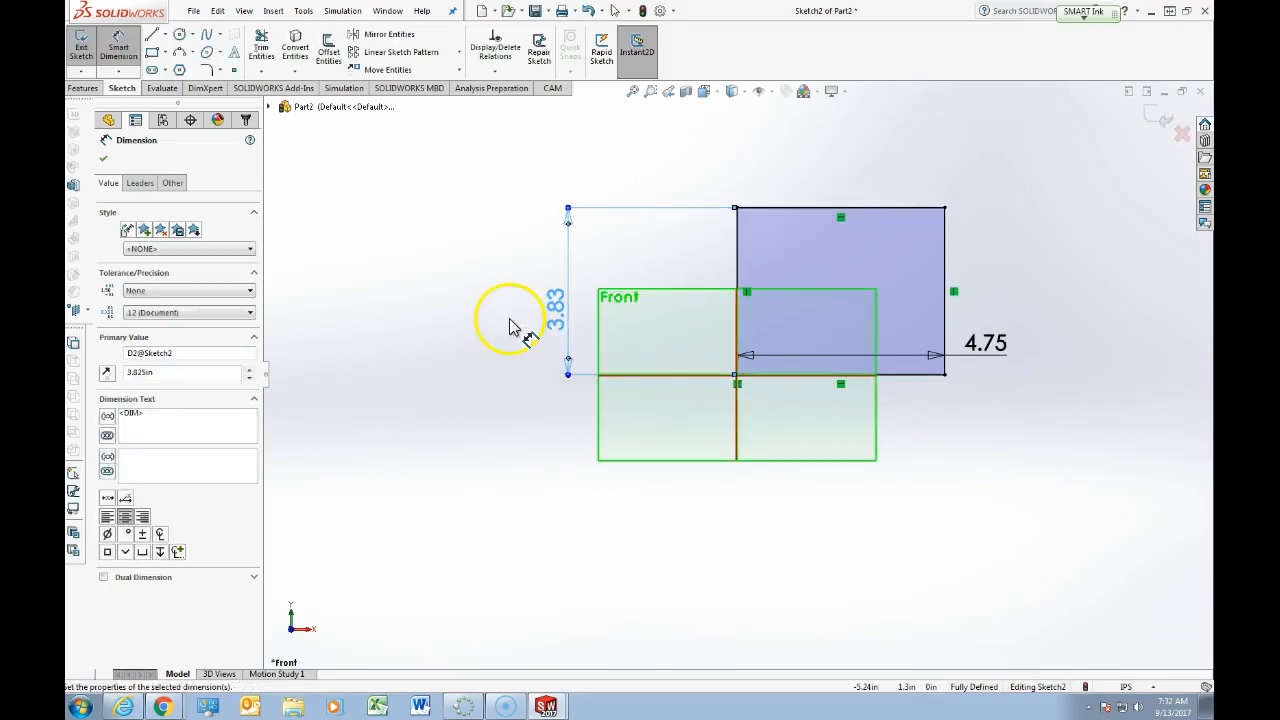
- Add a second height dimension to the rectangle's left edge as a driven dimension and reposition it
click(740, 262)
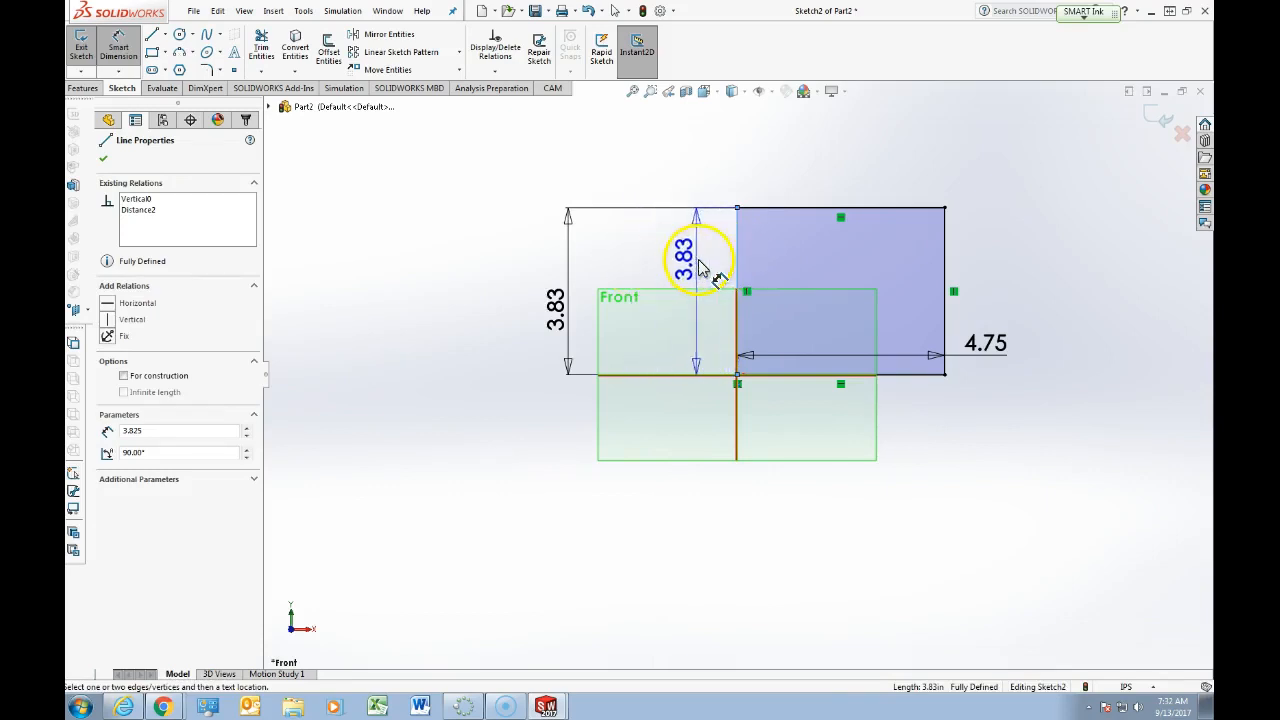
click(632, 260)
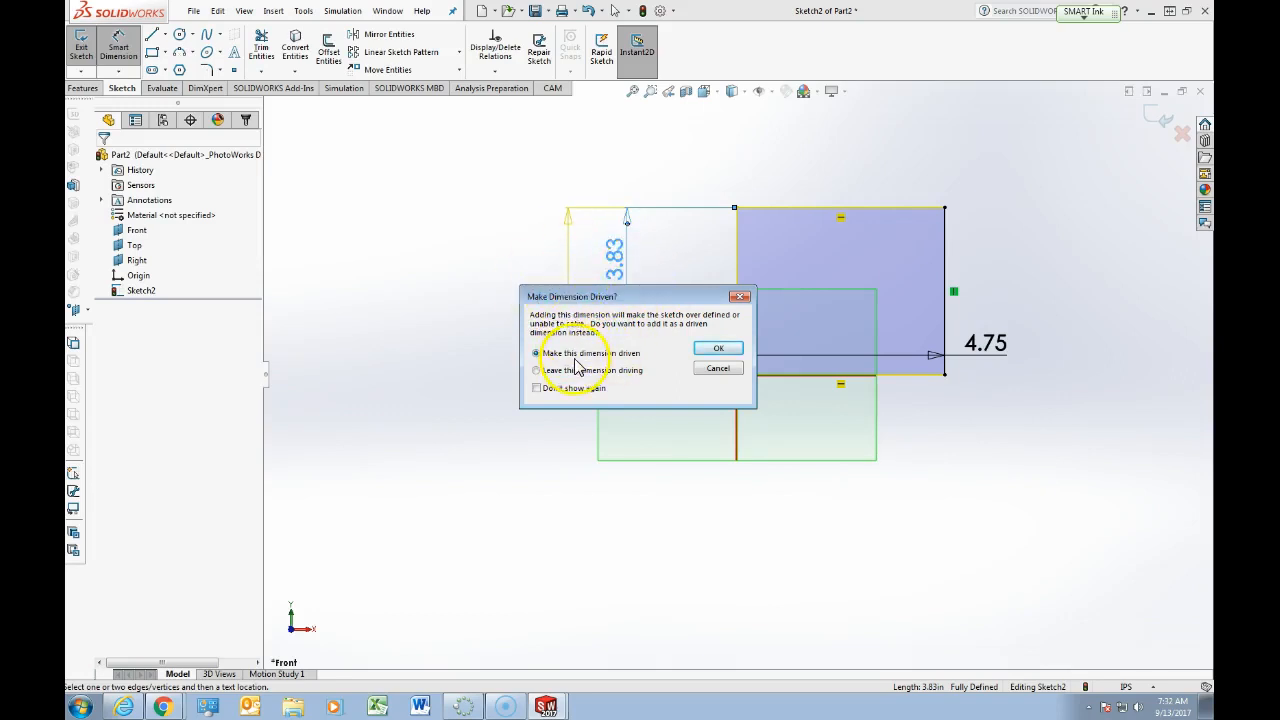
click(719, 350)
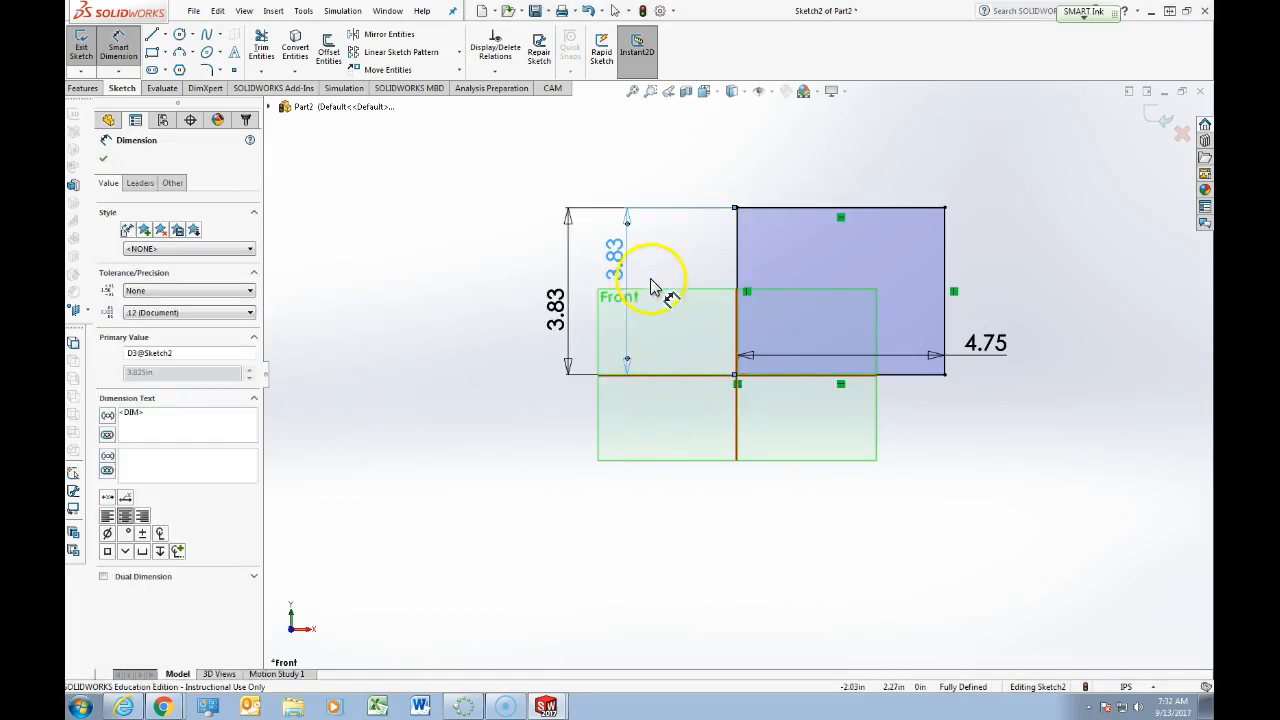
key(Escape)
mouse_move(613, 293)
mouse_down()
mouse_move(610, 280)
mouse_move(582, 429)
mouse_move(632, 305)
mouse_up()
click(672, 159)
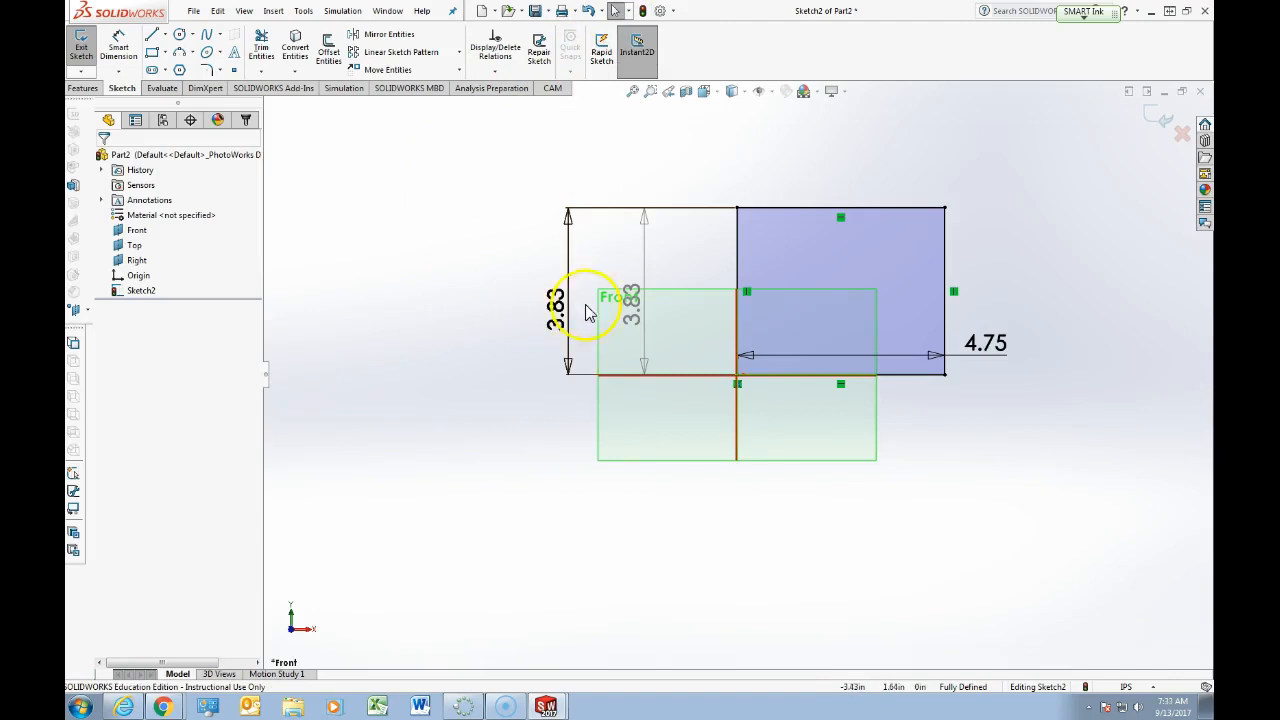
- Delete the redundant driven height dimension between the rectangle and the original height dimension
click(645, 282)
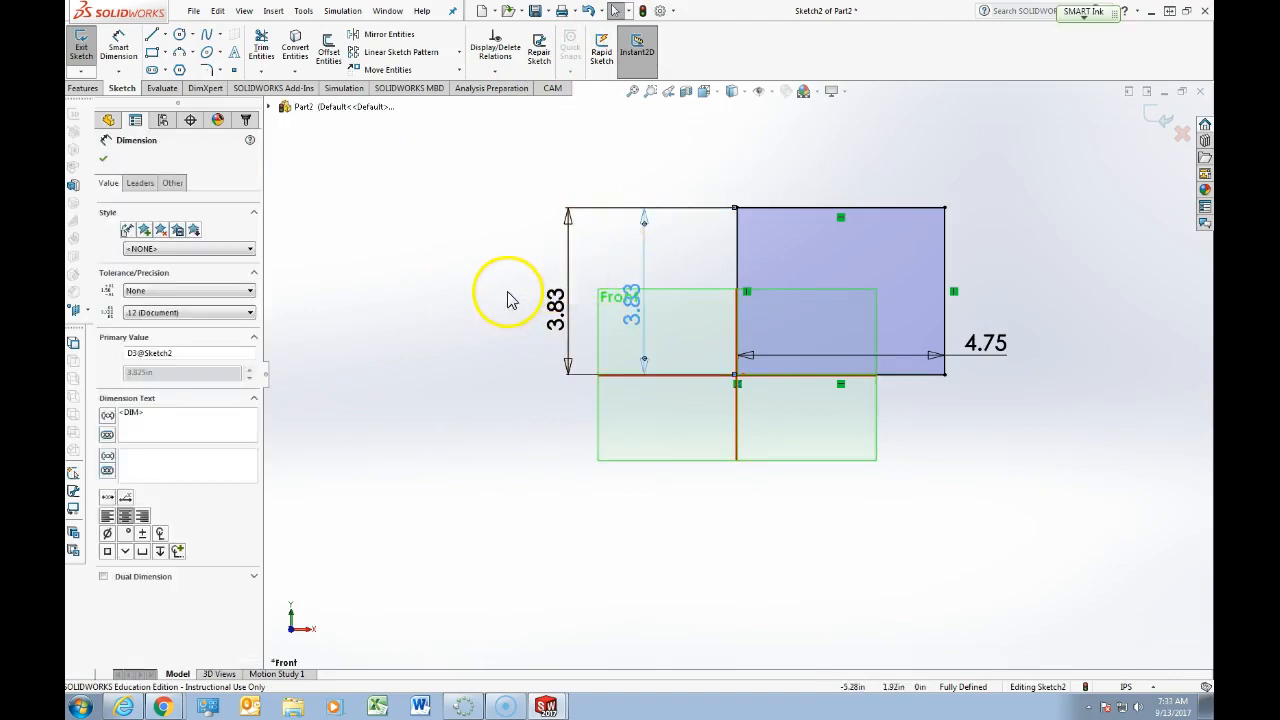
mouse_move(648, 271)
mouse_down()
mouse_move(608, 277)
mouse_move(657, 271)
mouse_move(633, 272)
mouse_up()
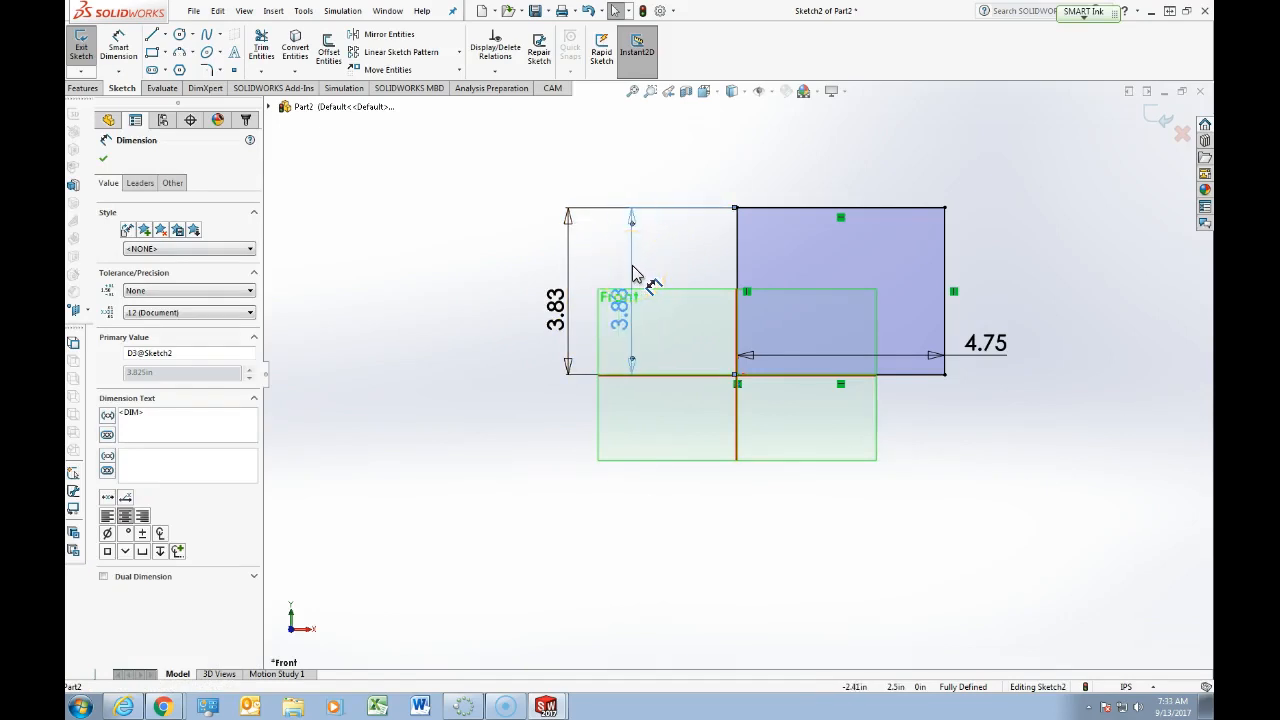
key(Escape)
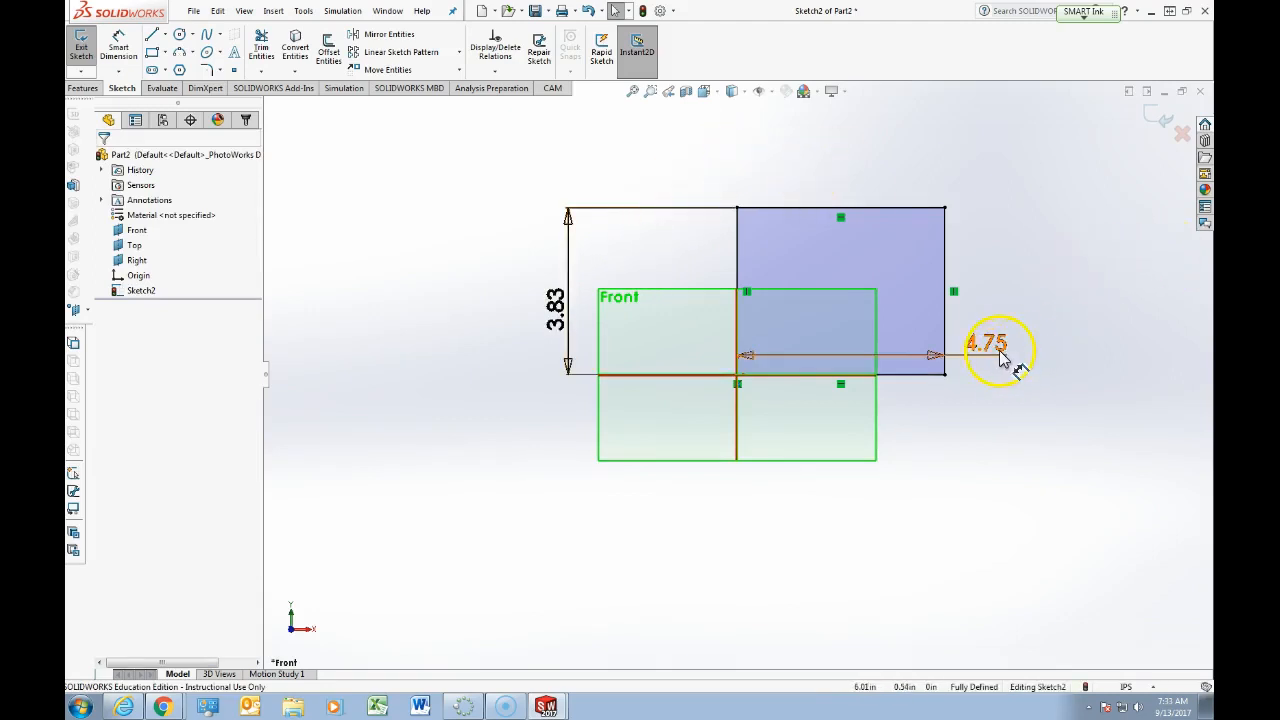
- Reposition the rectangle's width dimension slightly higher and clear the selection
drag(1003, 357, 1013, 330)
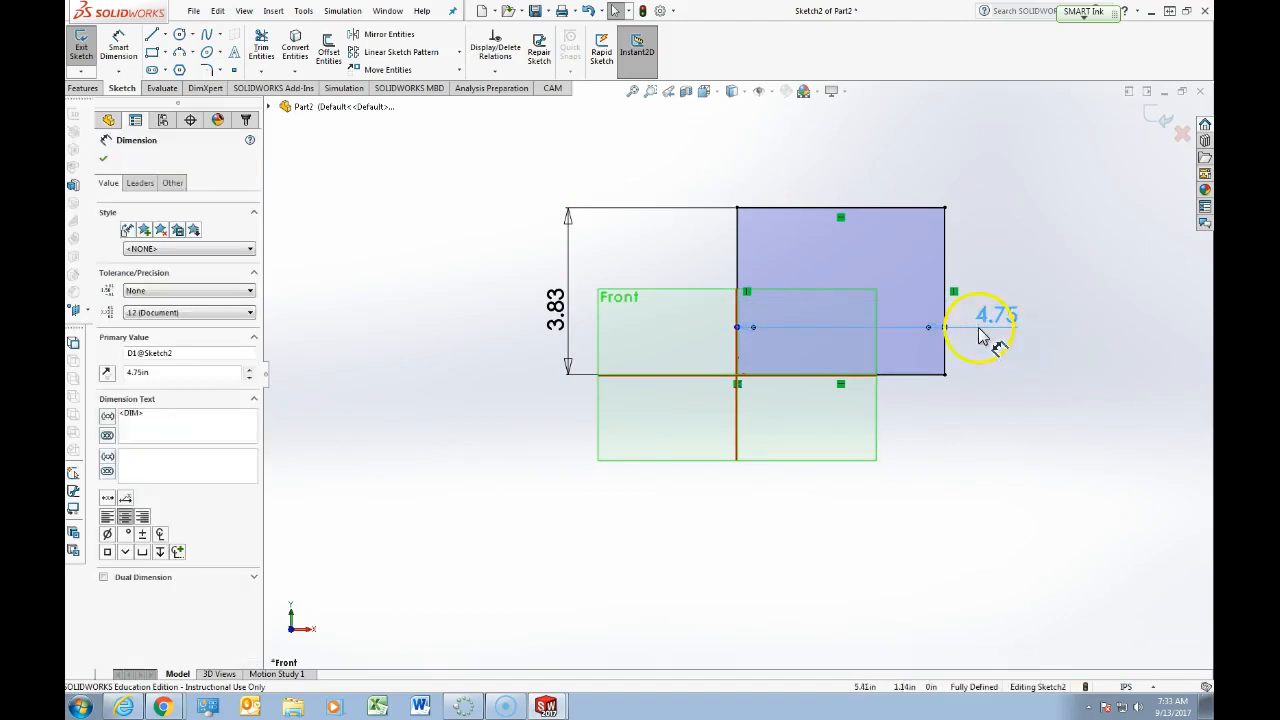
double_click(1013, 318)
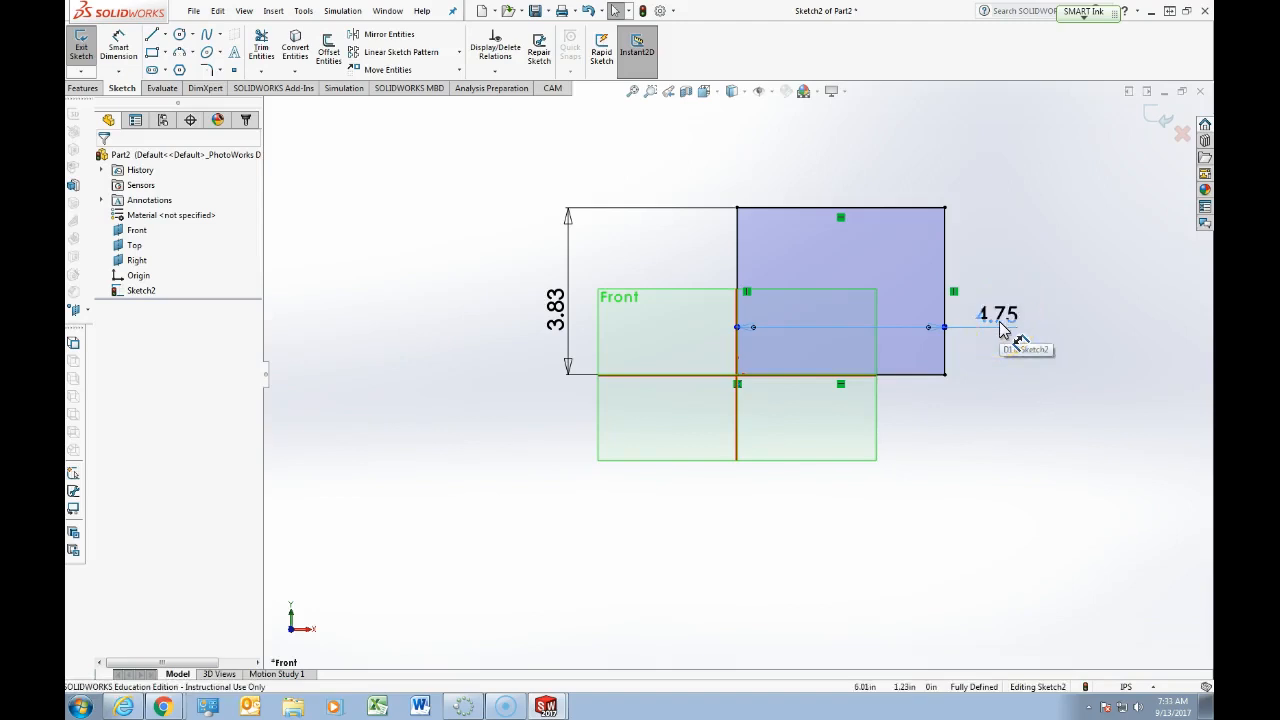
click(1012, 315)
mouse_move(1006, 318)
mouse_down()
mouse_move(1014, 291)
mouse_move(1014, 312)
mouse_up()
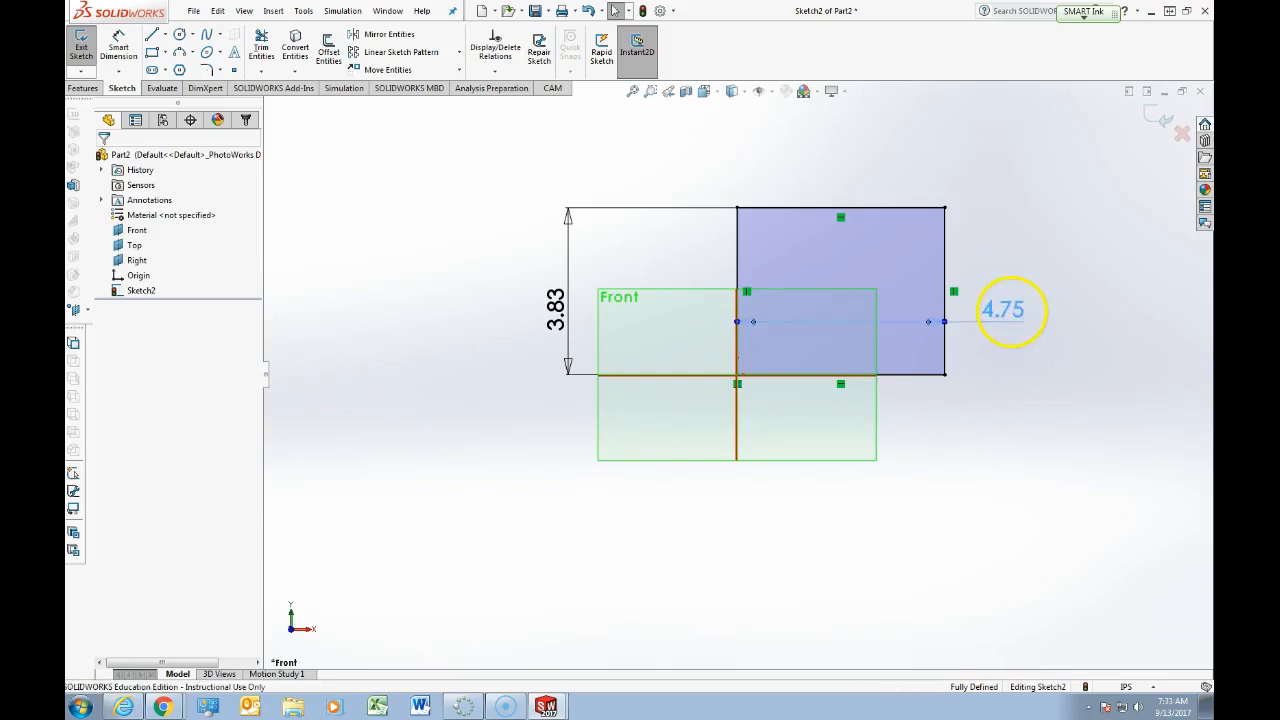
right_click(1000, 314)
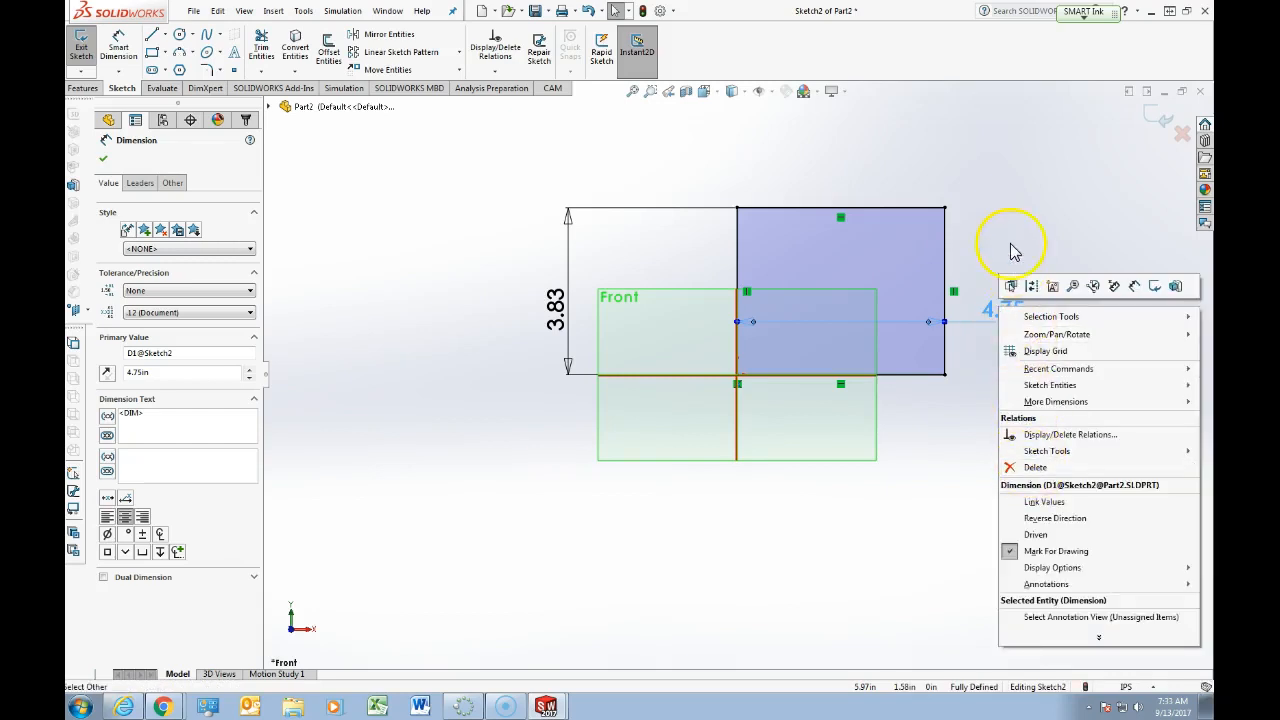
click(1006, 260)
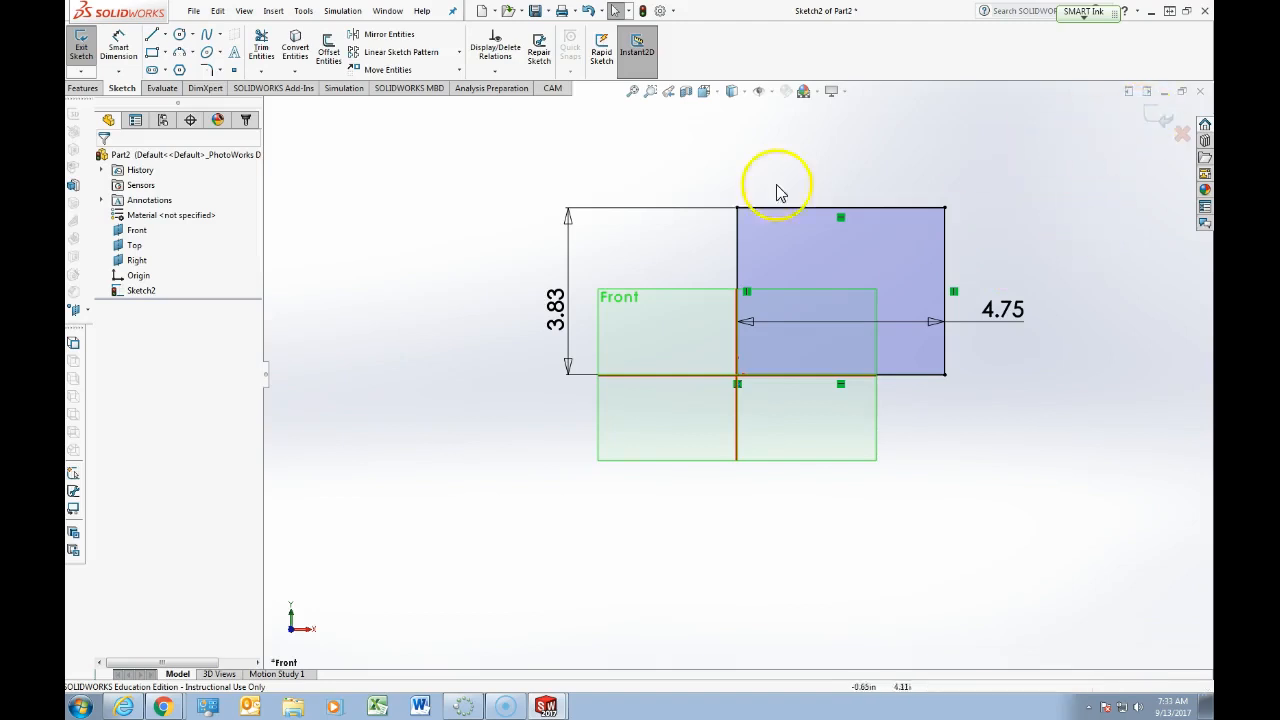
- Shift the height dimension slightly outward and set its precision to three decimal places (.123)
click(562, 305)
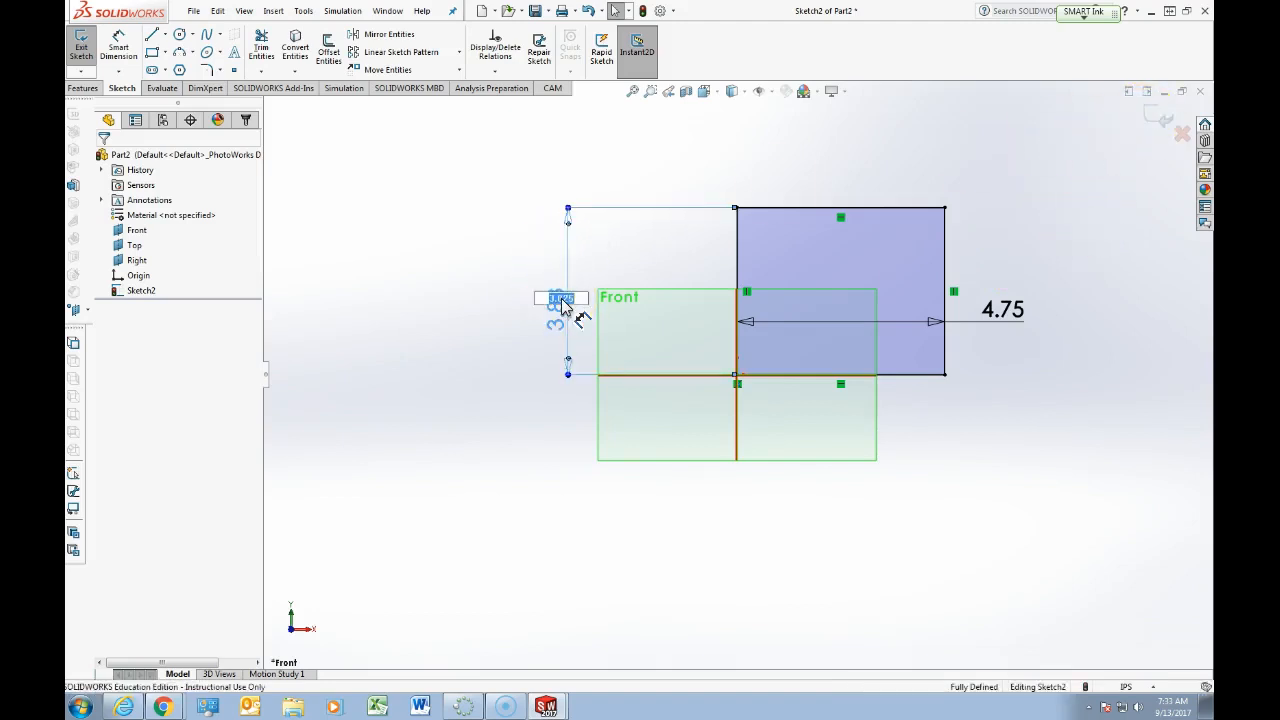
click(622, 296)
drag(558, 312, 549, 312)
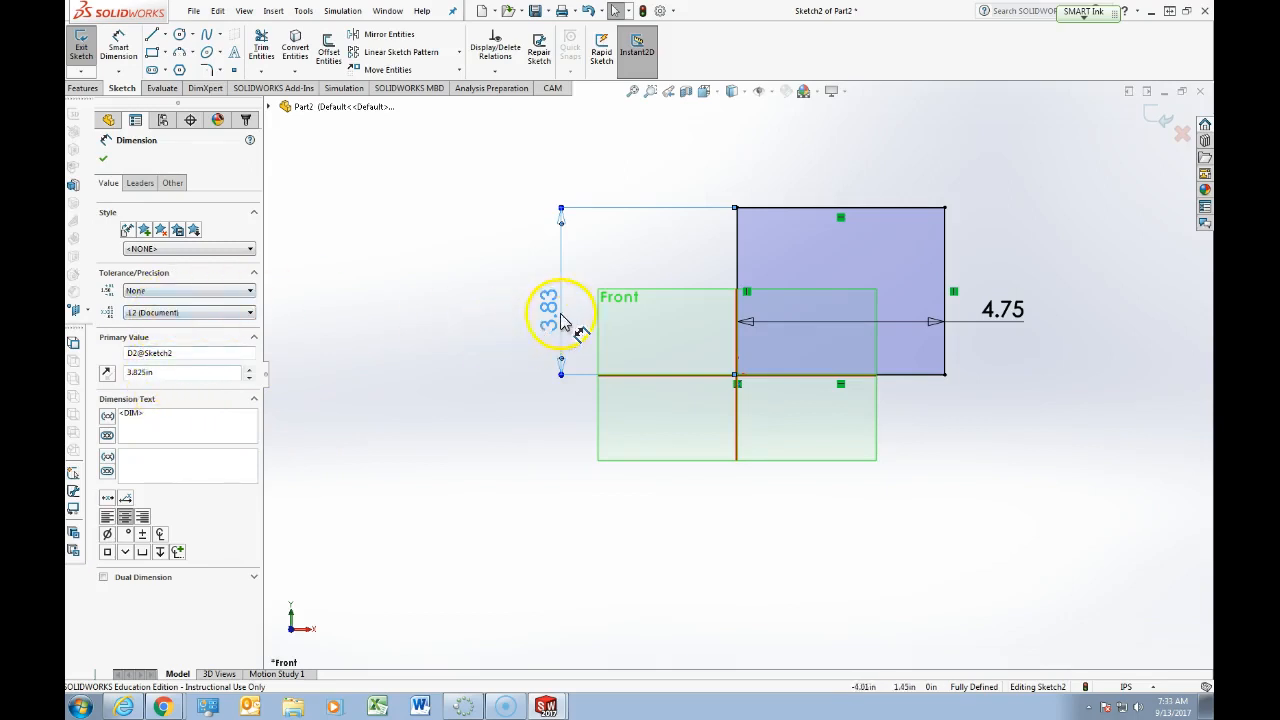
click(196, 313)
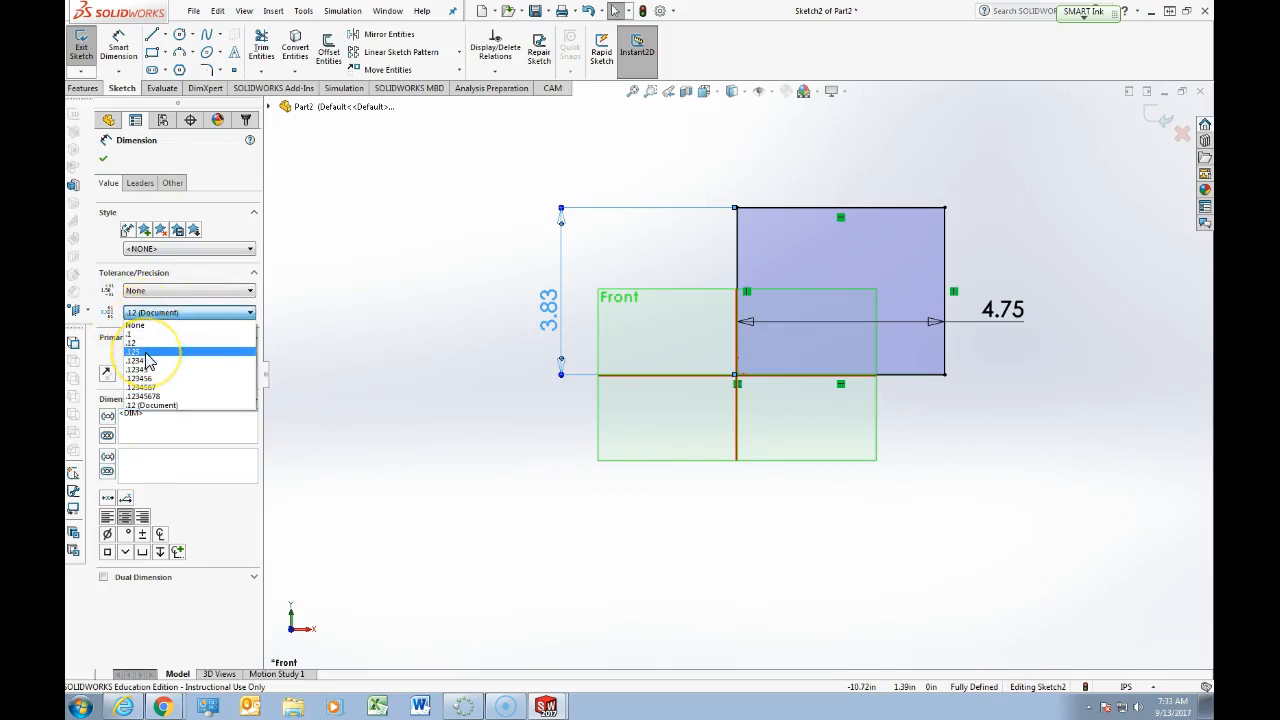
click(146, 353)
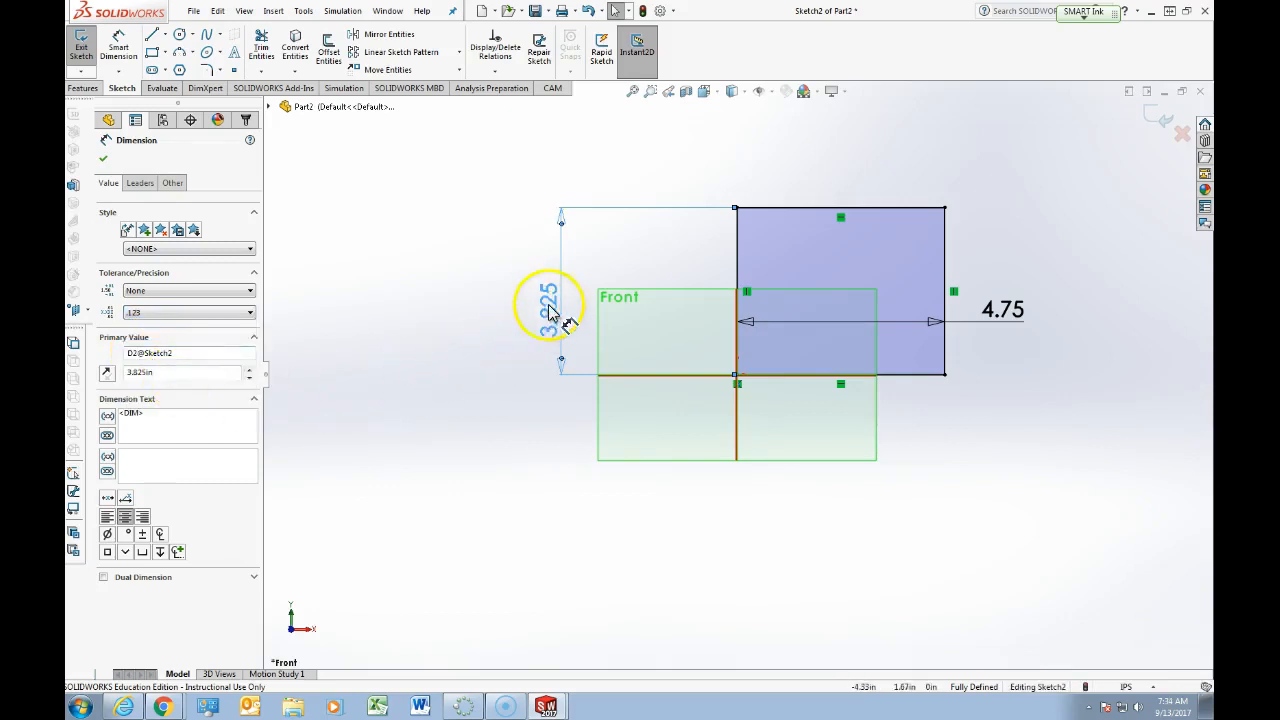
click(104, 160)
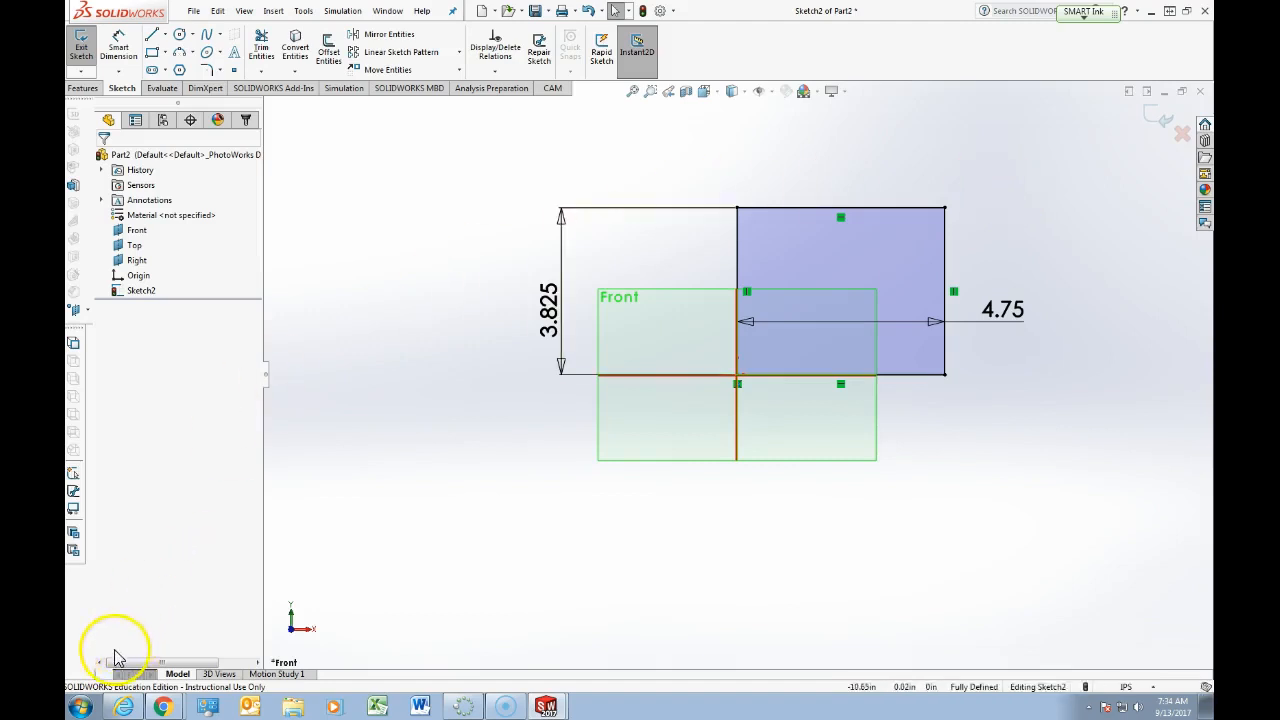
- Extrude the fully defined rectangle sketch as a blind boss with a depth of .370 in
click(1152, 120)
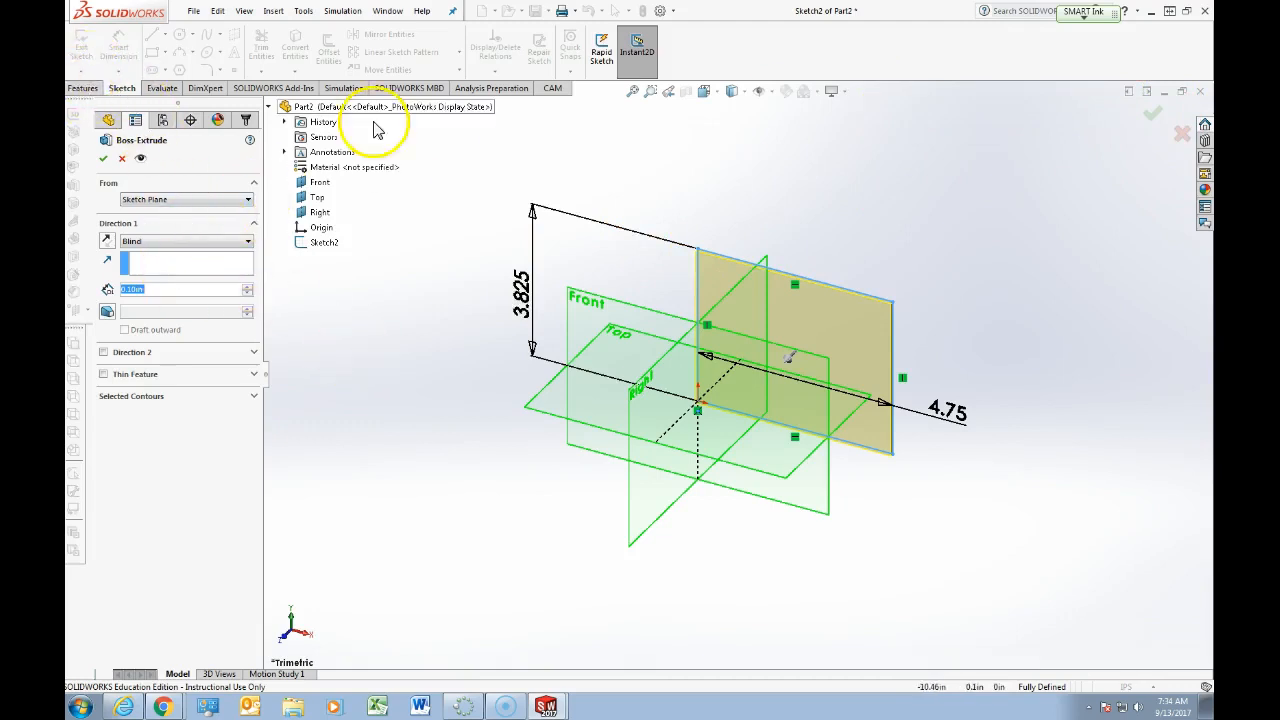
click(76, 89)
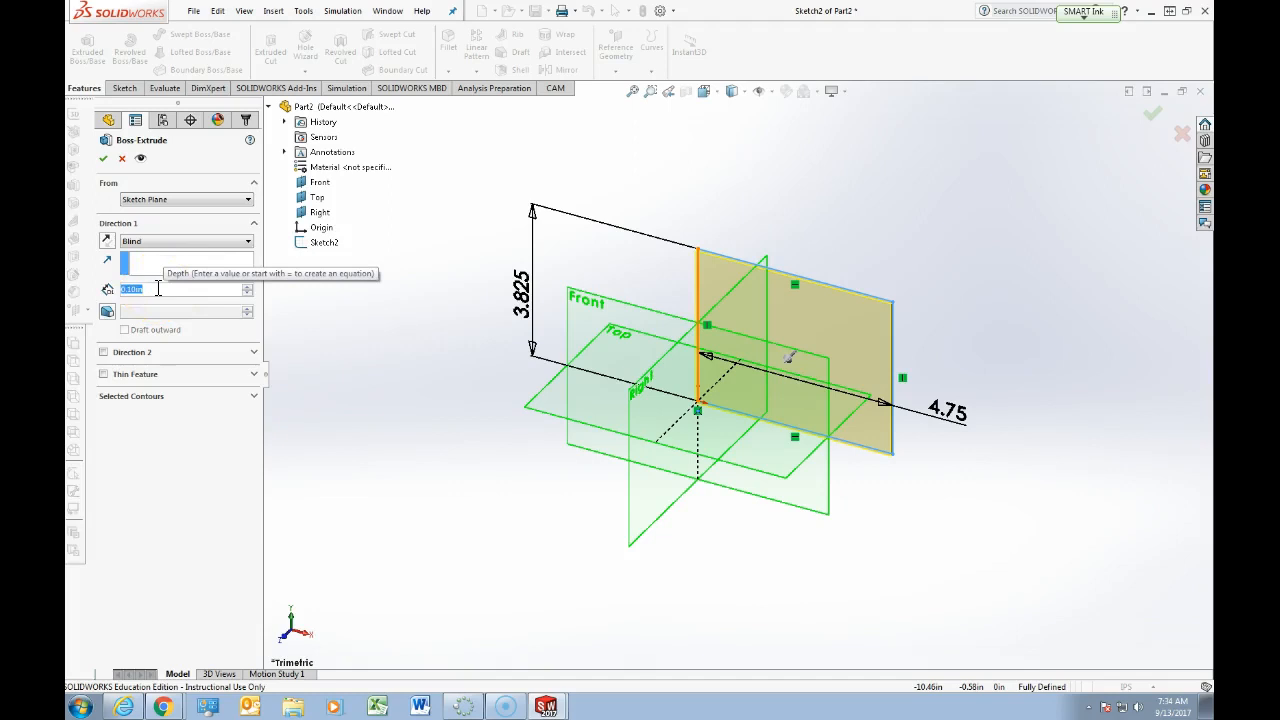
text(370)
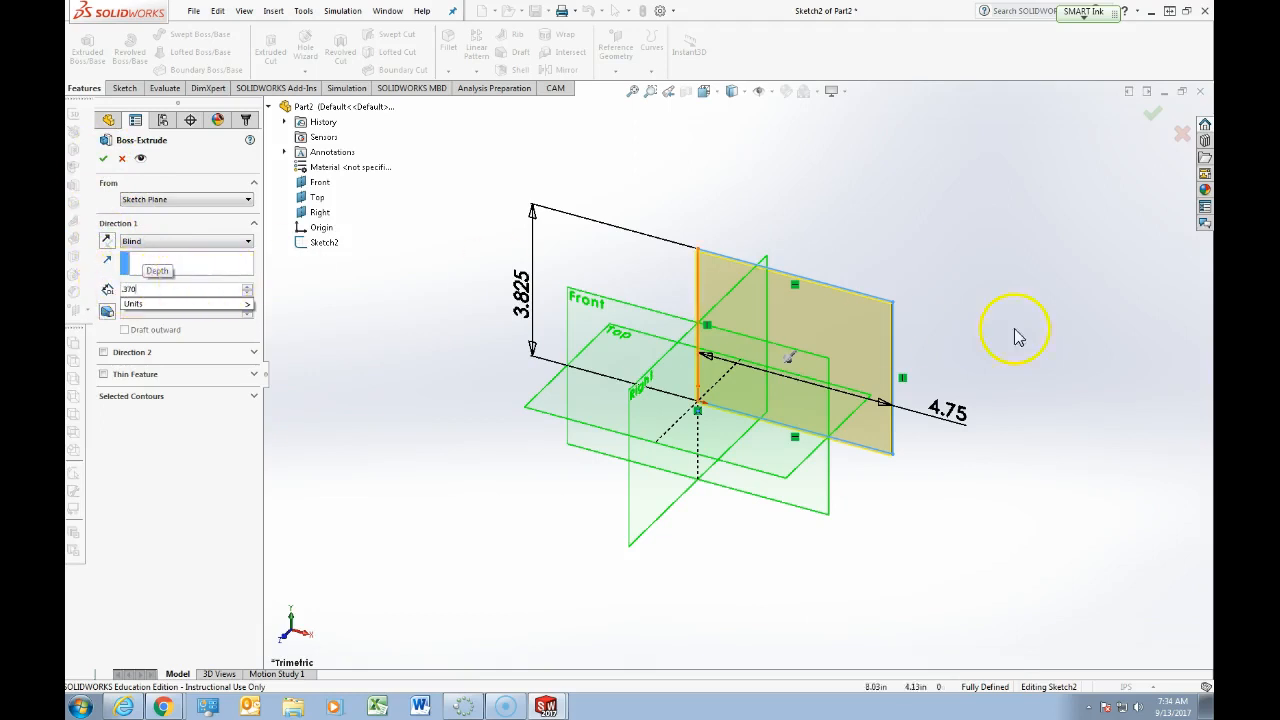
click(105, 162)
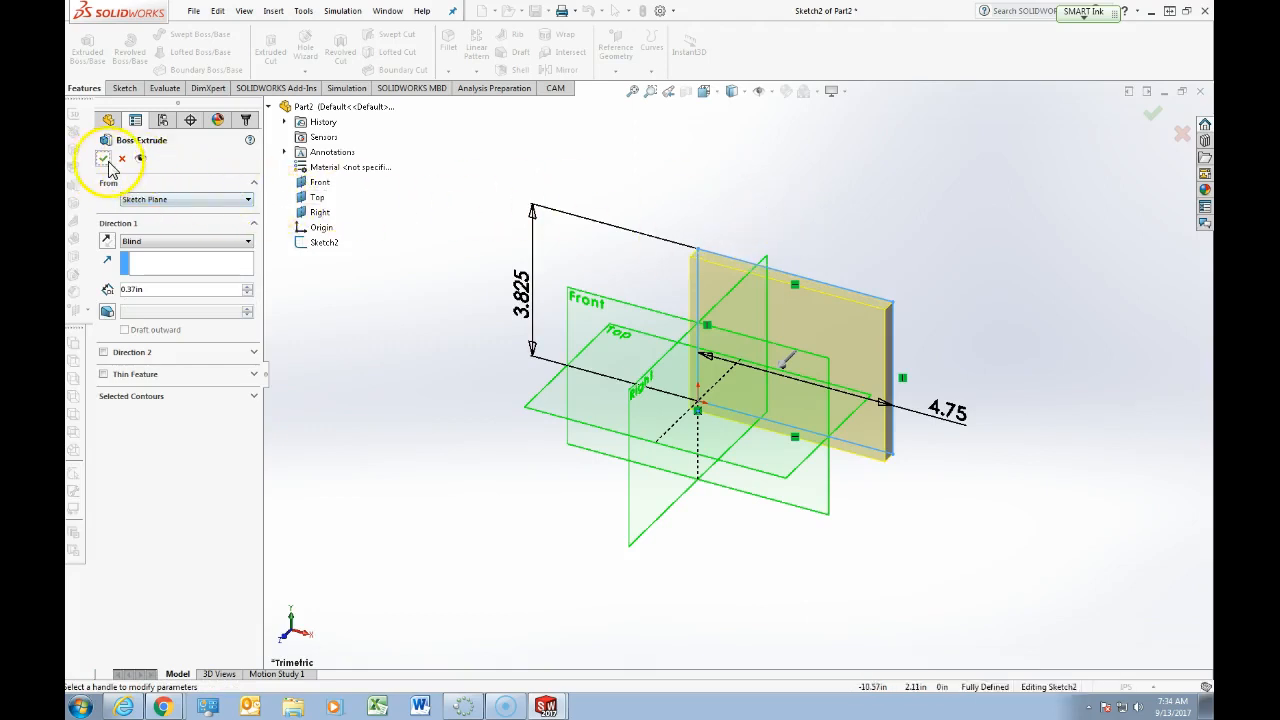
click(104, 160)
middle_drag(904, 317, 885, 292)
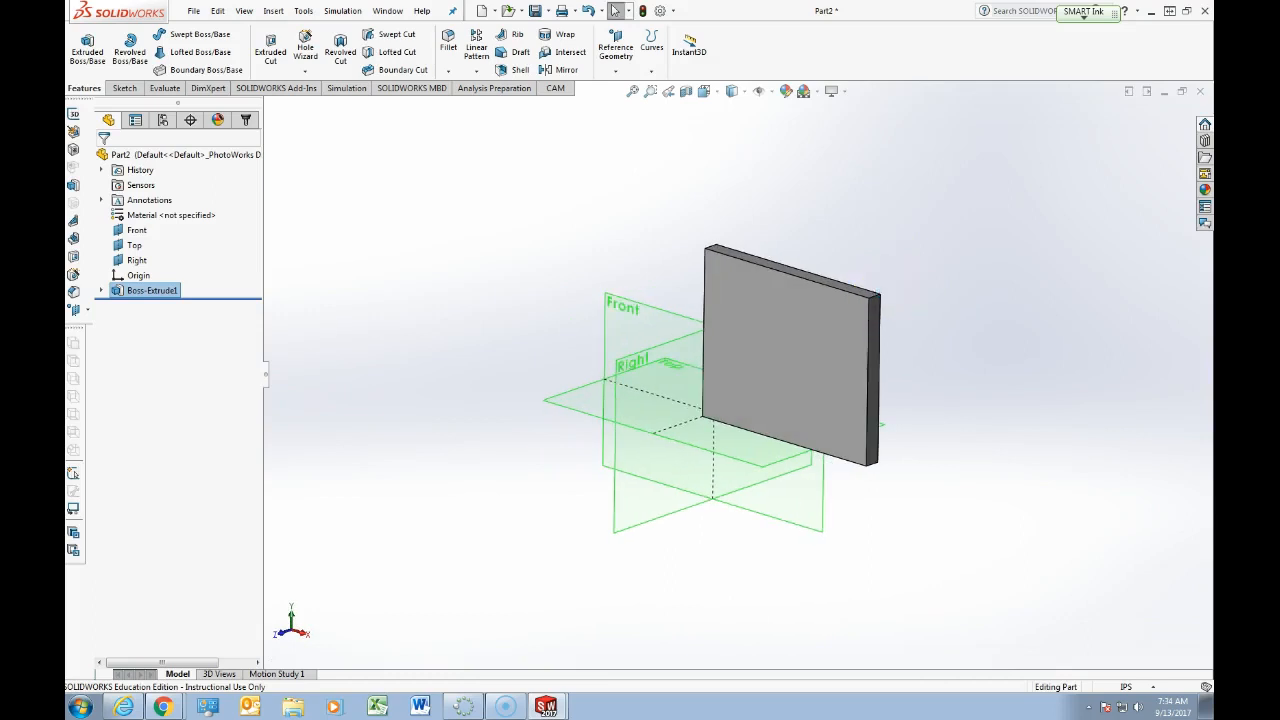
- Compare the plate with the Monitor Mount drawing in the browser, examining its thickness and circular features, and return to SOLIDWORKS
mouse_move(1212, 30)
mouse_down()
mouse_move(520, 86)
mouse_move(162, 22)
mouse_up()
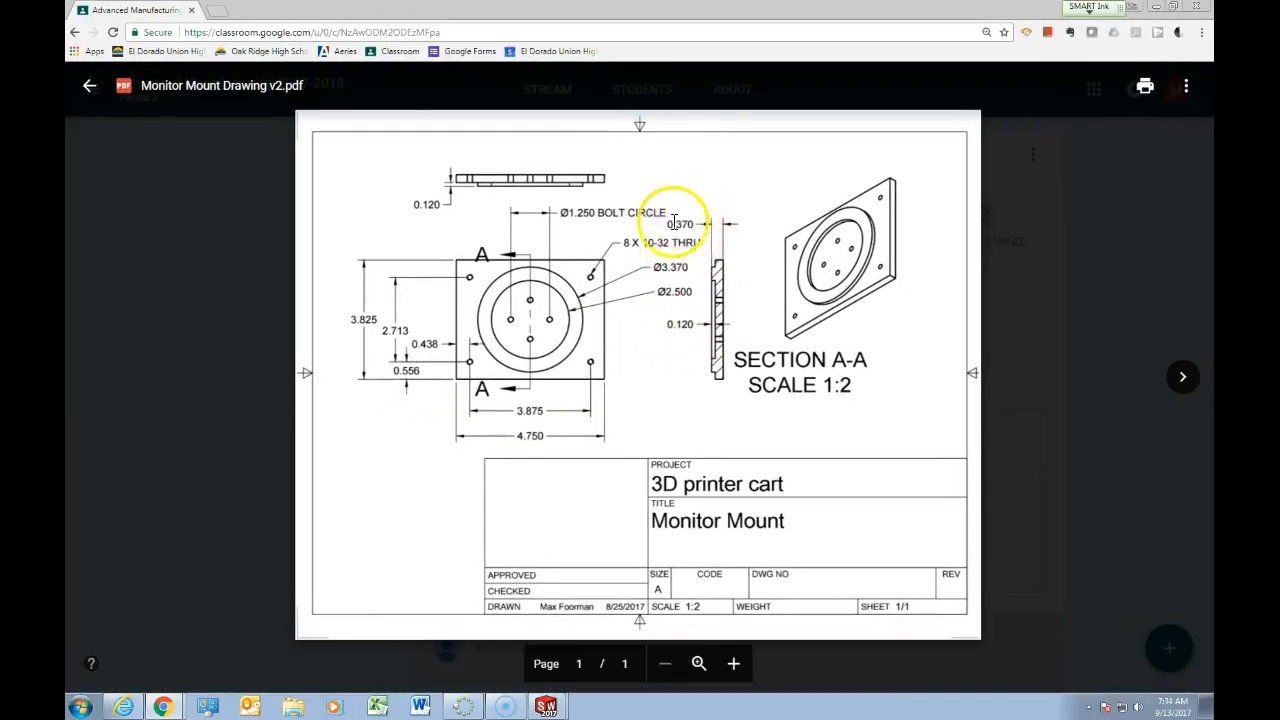
drag(146, 15, 1212, 62)
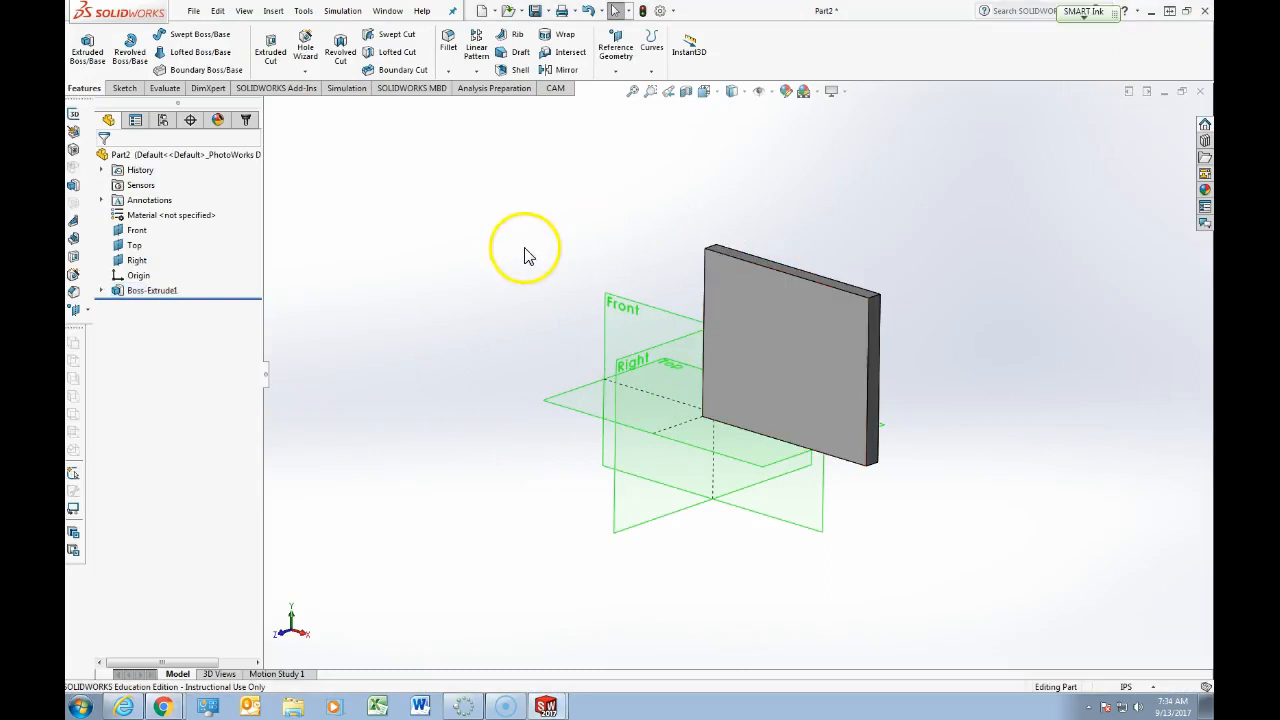
middle_drag(737, 271, 643, 322)
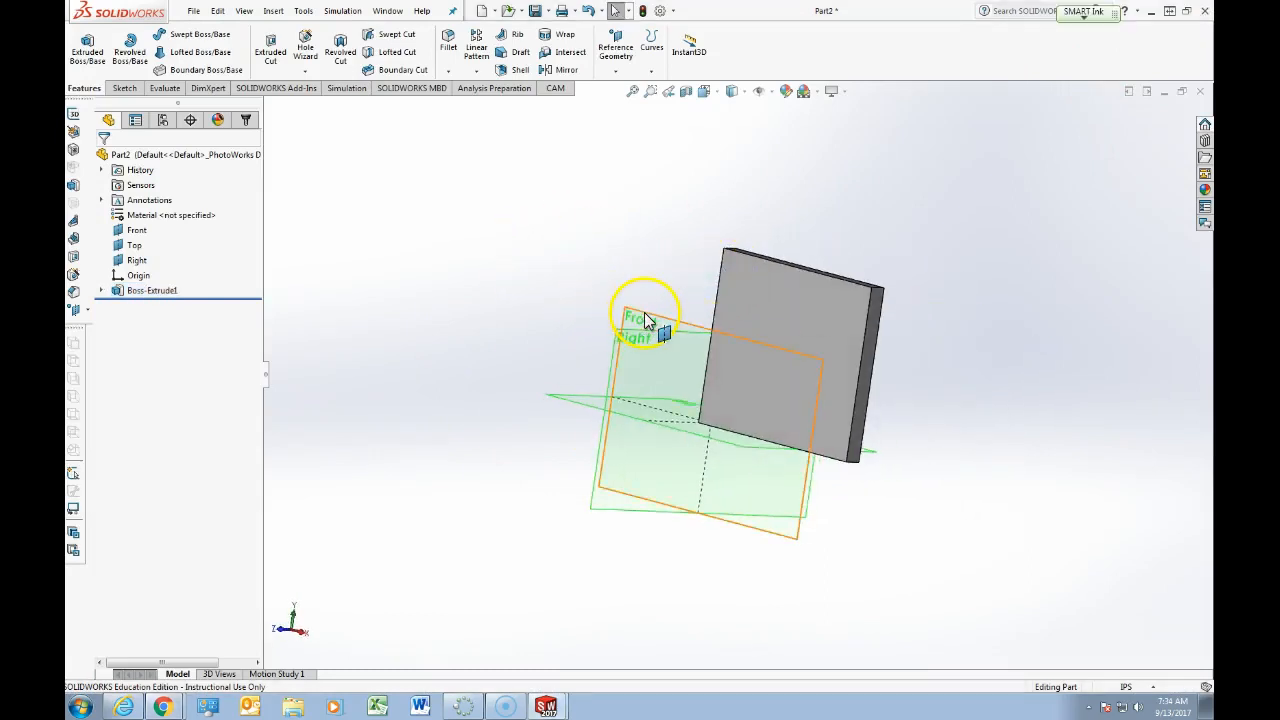
middle_drag(651, 283, 574, 309)
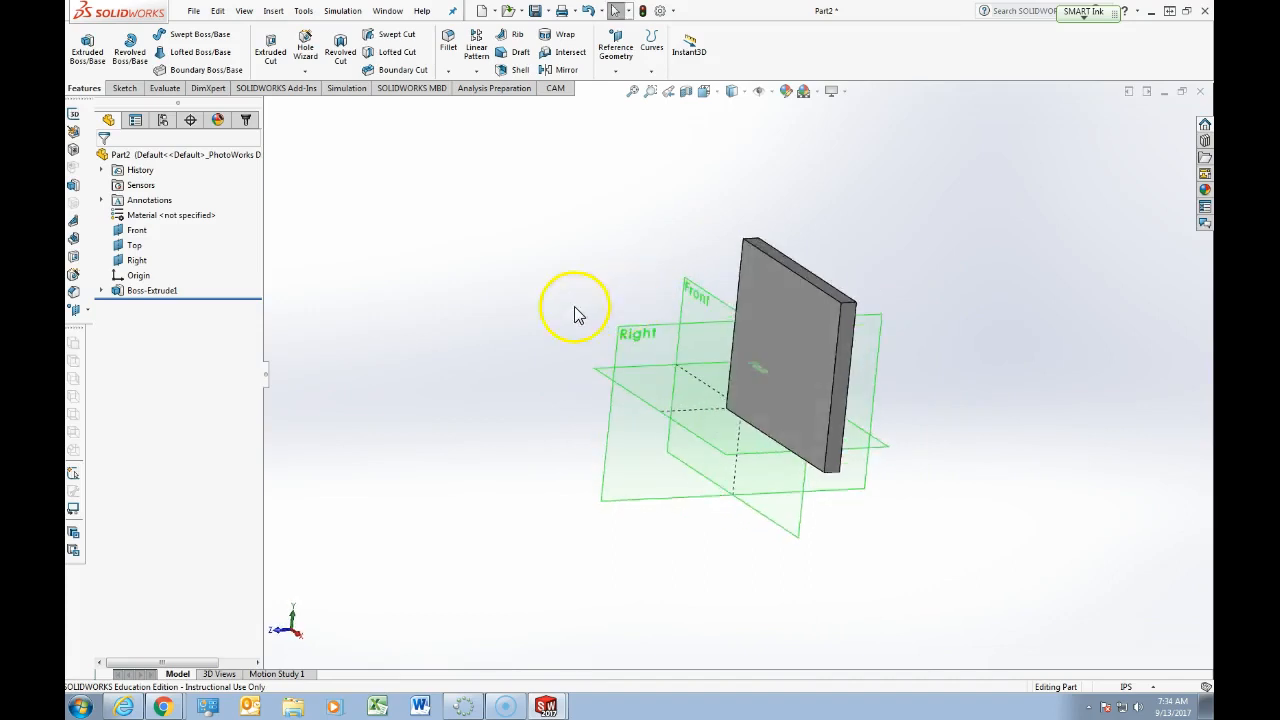
click(124, 89)
drag(1210, 48, 300, 2)
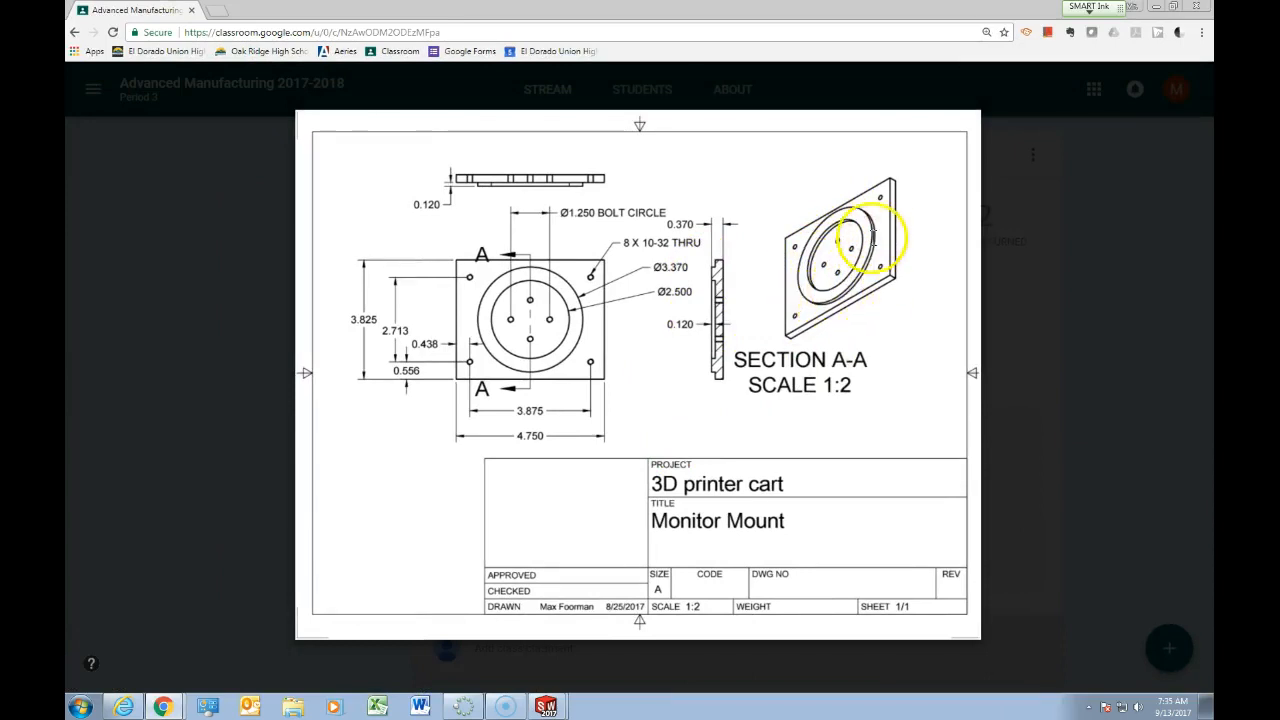
drag(145, 12, 1212, 10)
- Start a new sketch on the plate's large front face and orient the view normal to it
middle_drag(510, 325, 771, 323)
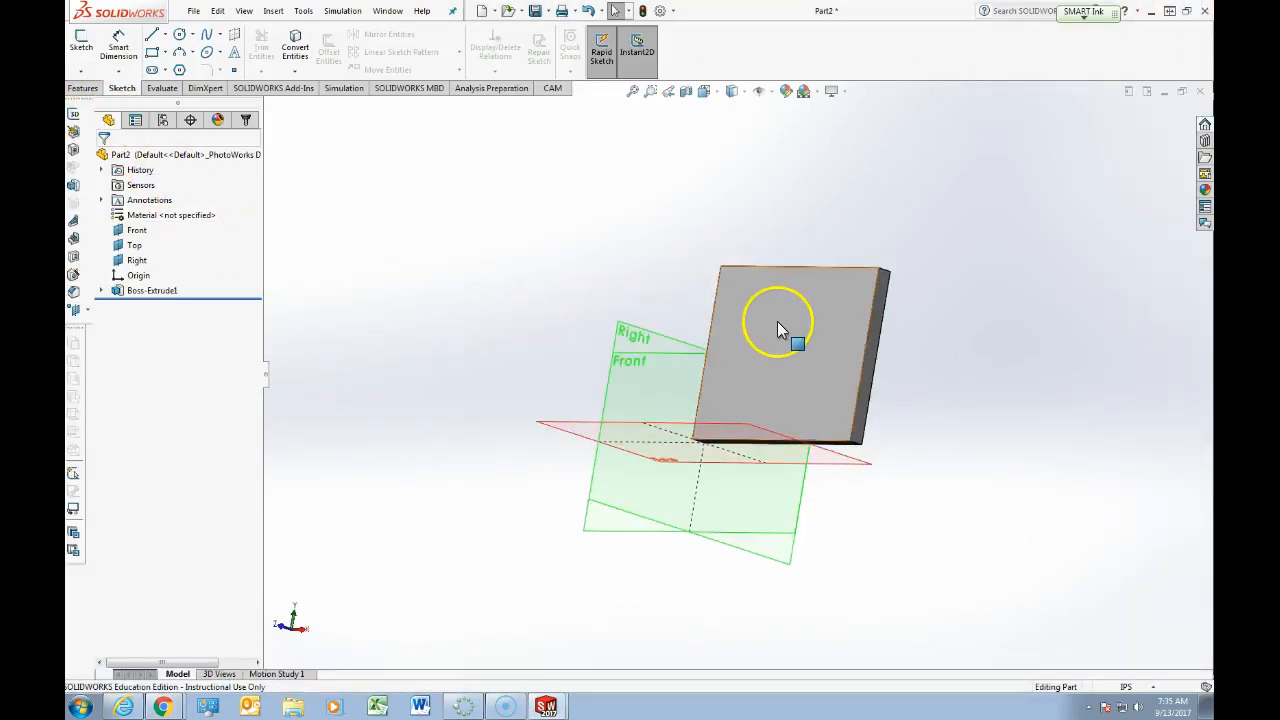
click(778, 323)
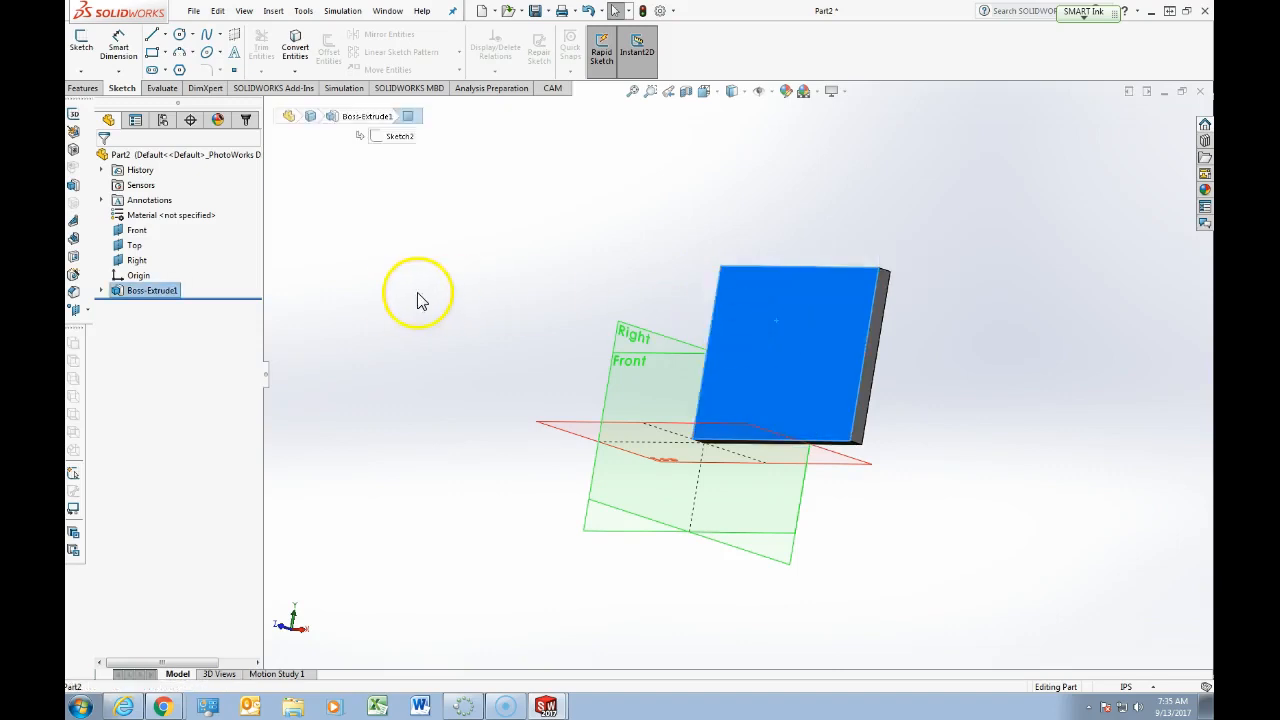
click(80, 88)
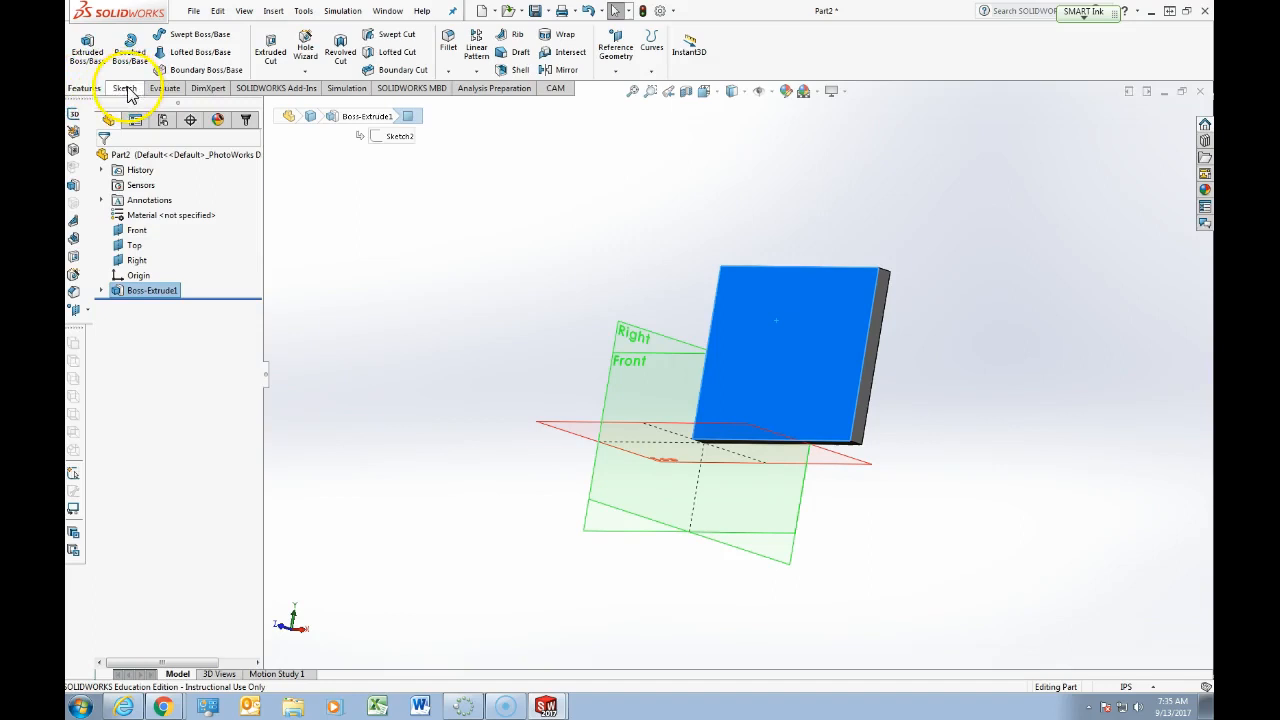
click(125, 90)
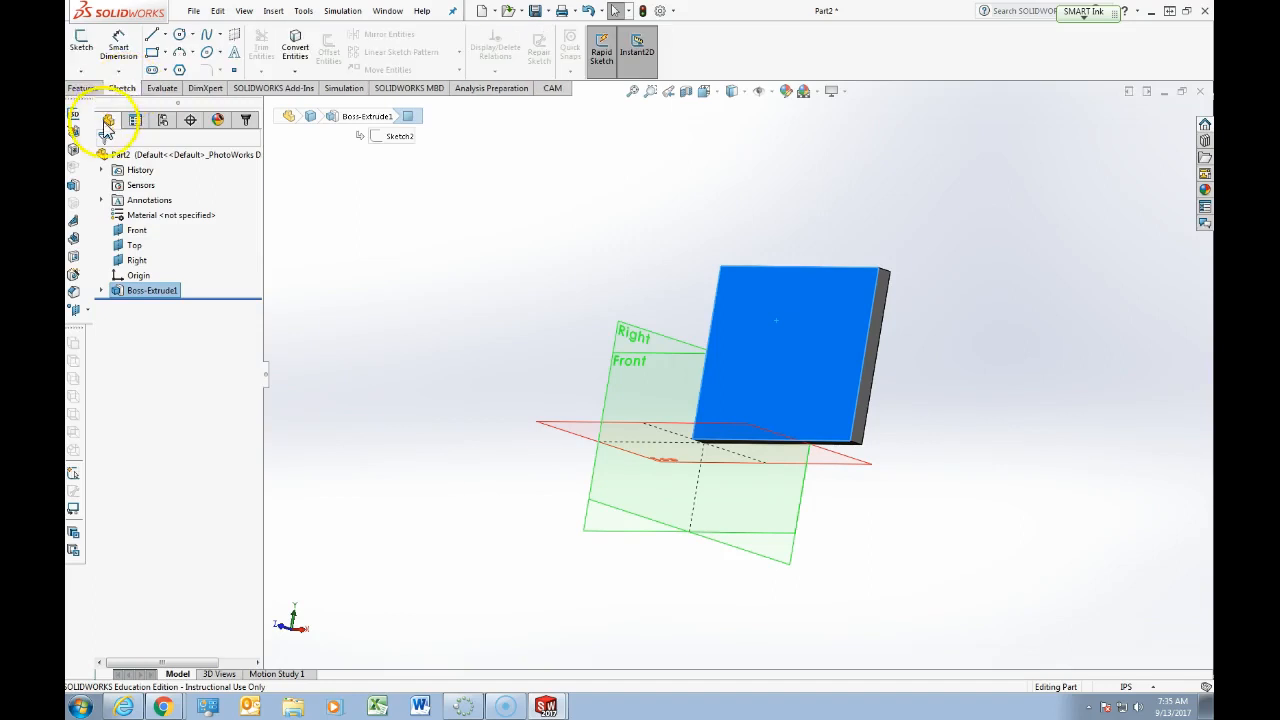
click(83, 50)
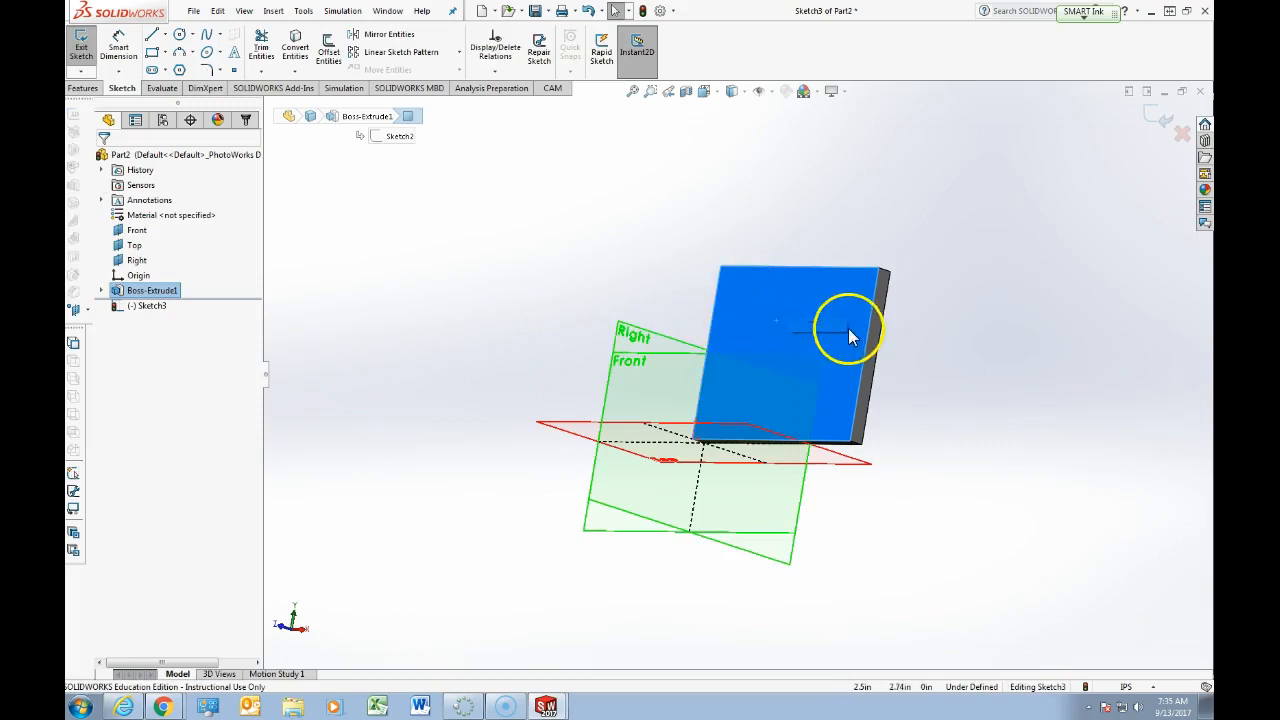
scroll(848, 337, down, 2)
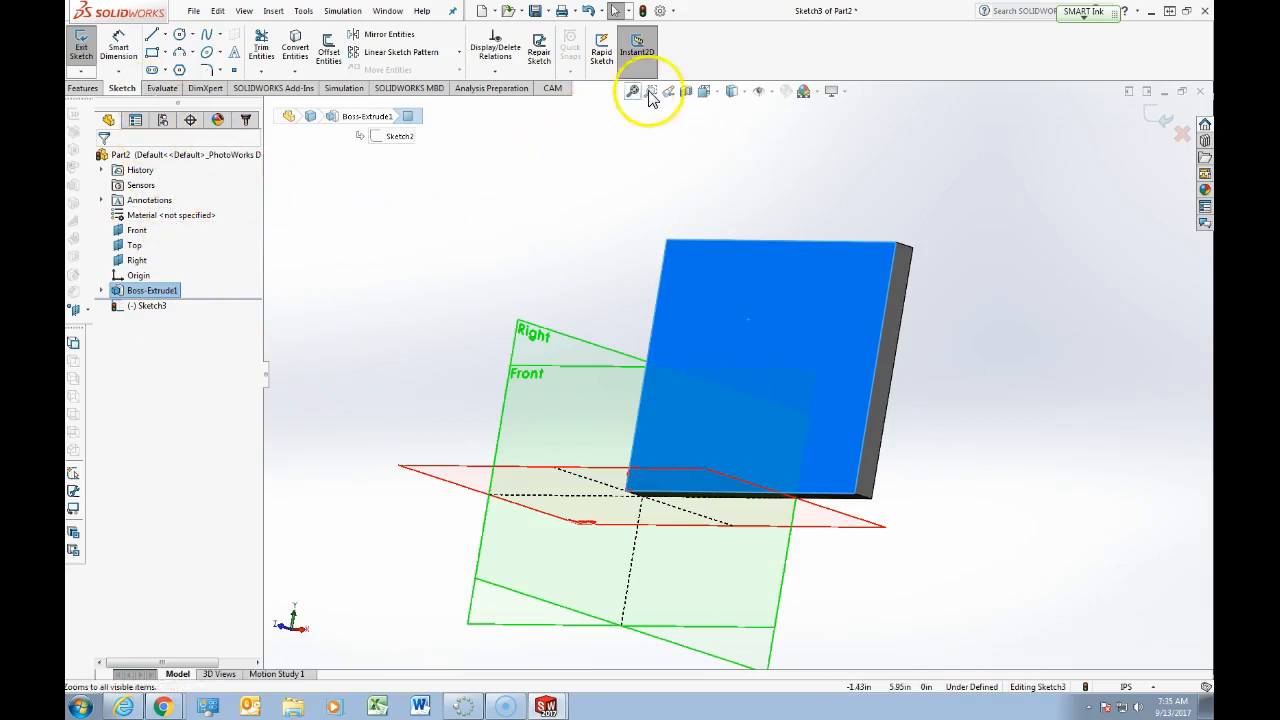
click(720, 97)
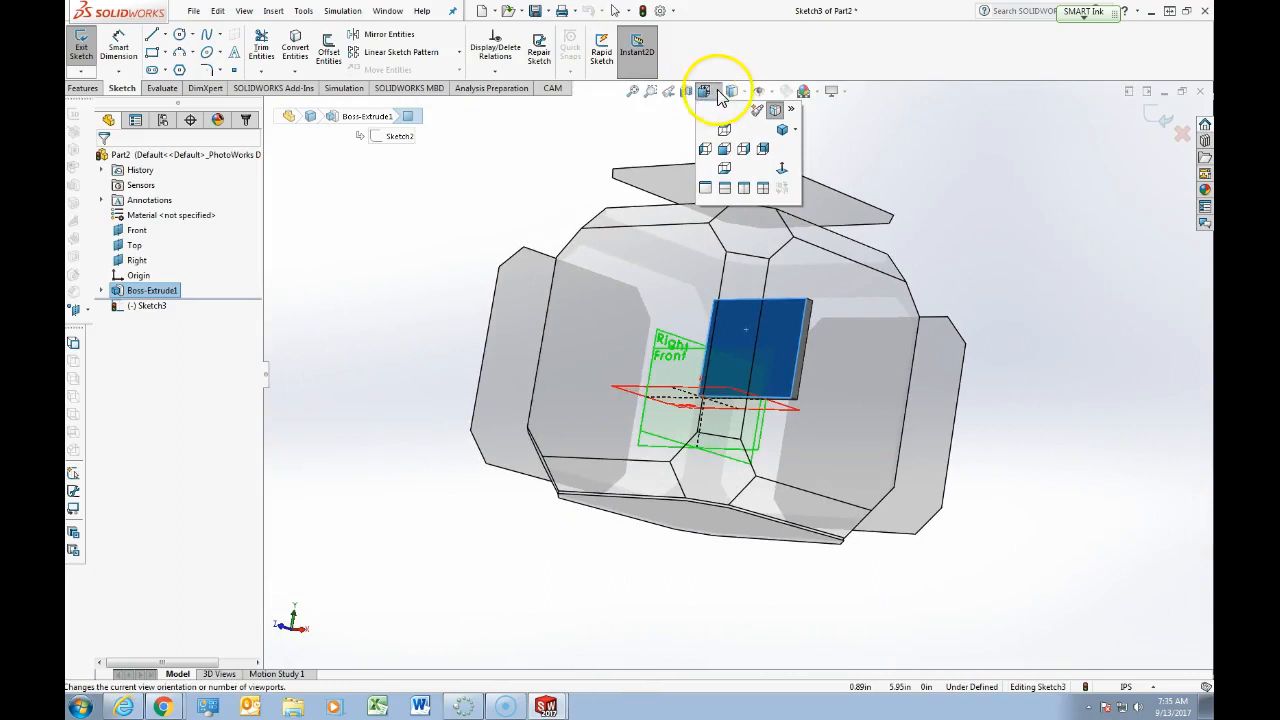
click(781, 174)
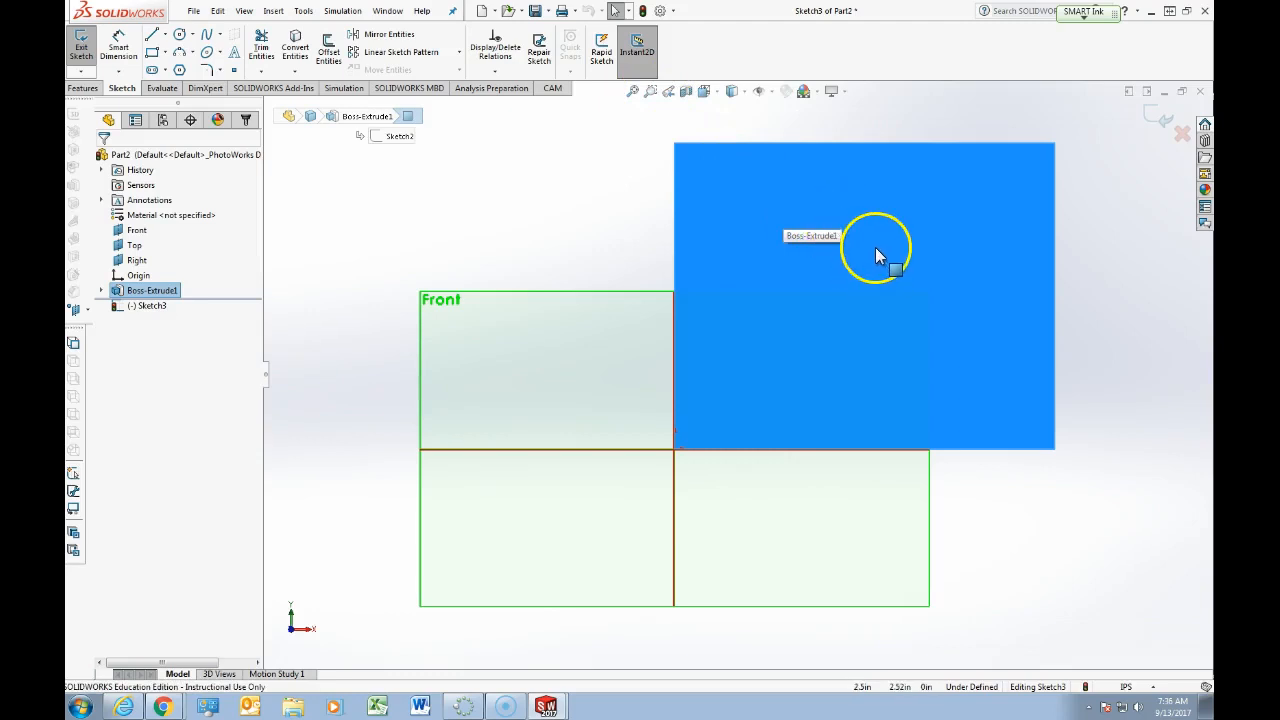
ctrl+middle_drag(876, 255, 752, 322)
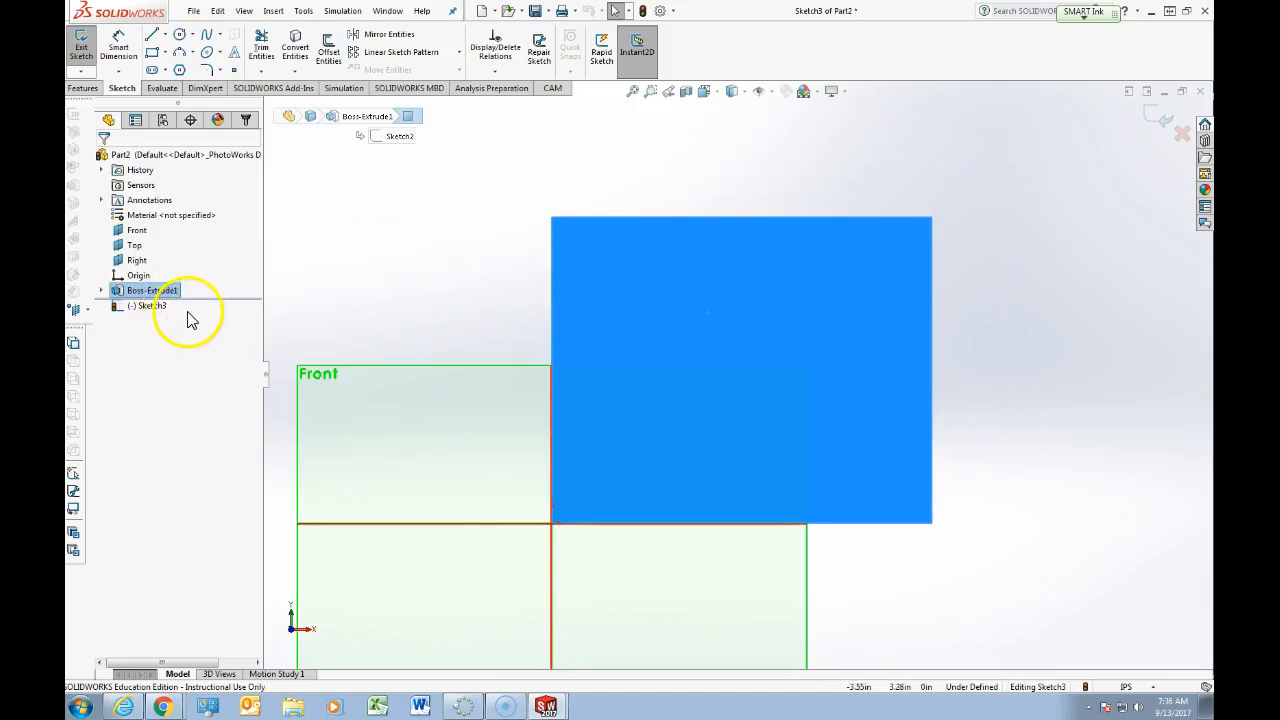
click(365, 225)
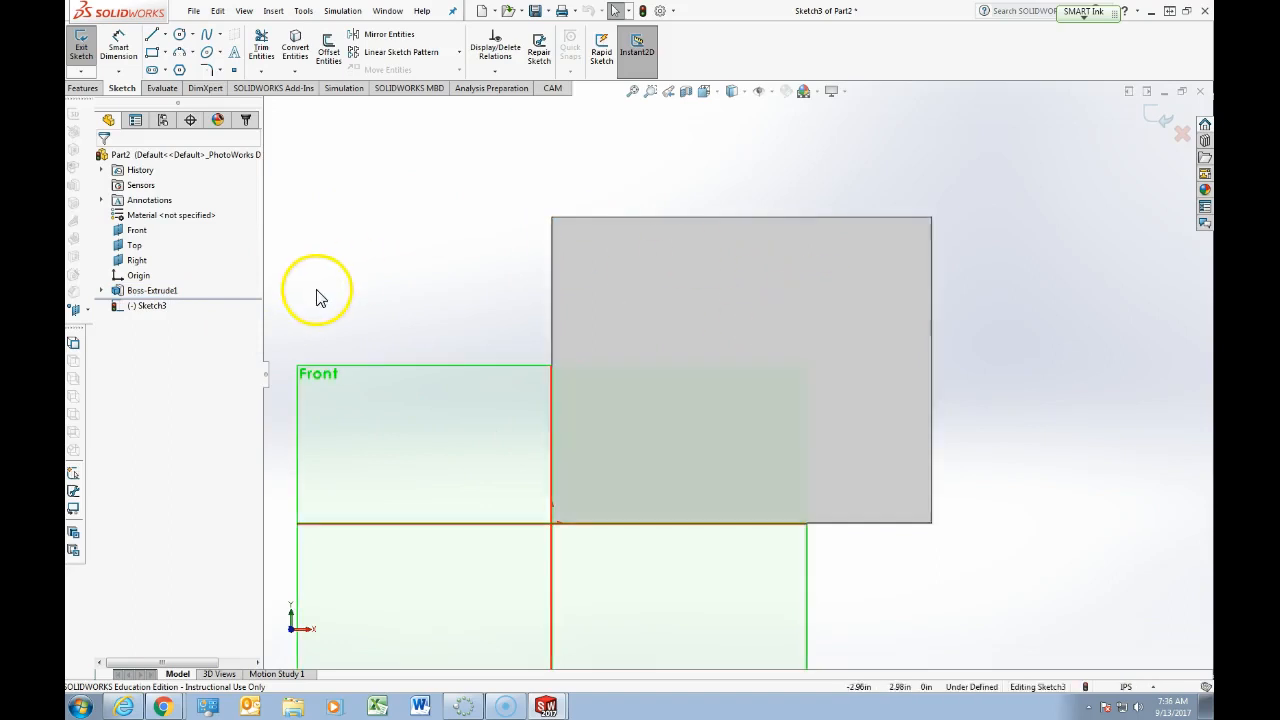
- Sketch a vertical centerline from the midpoint of the plate's top edge to the midpoint of its bottom edge
click(178, 37)
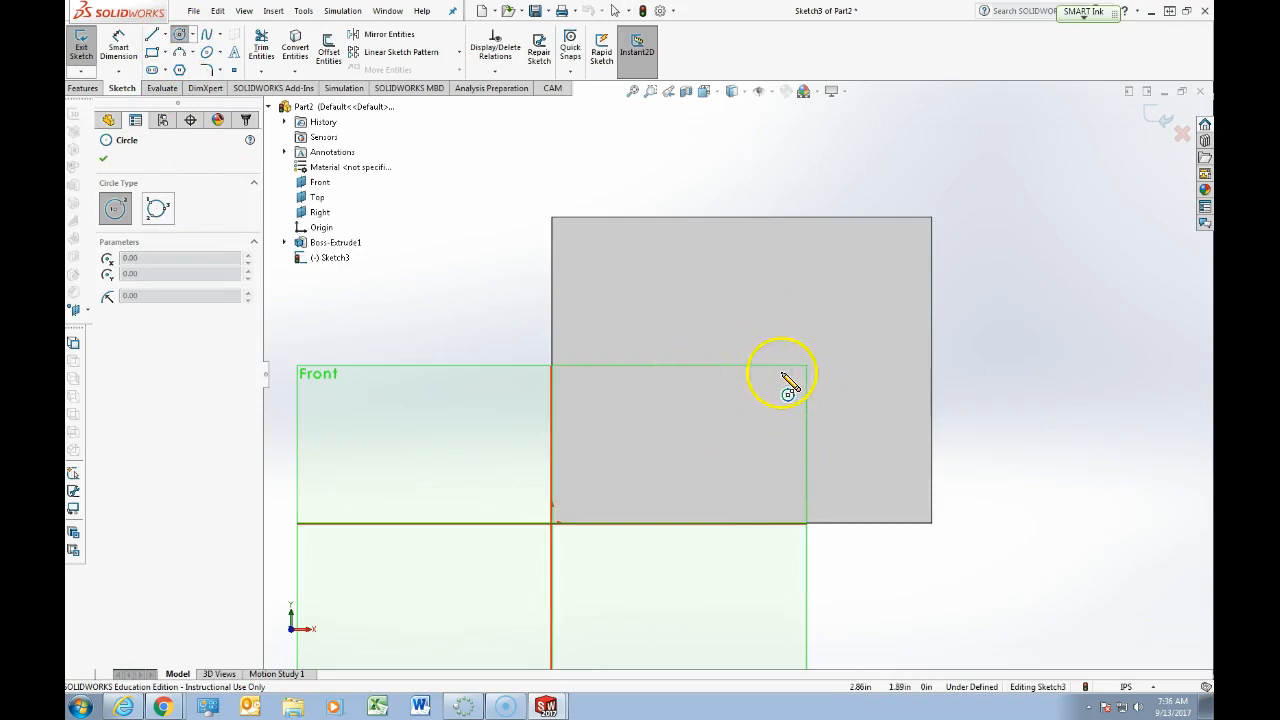
click(165, 36)
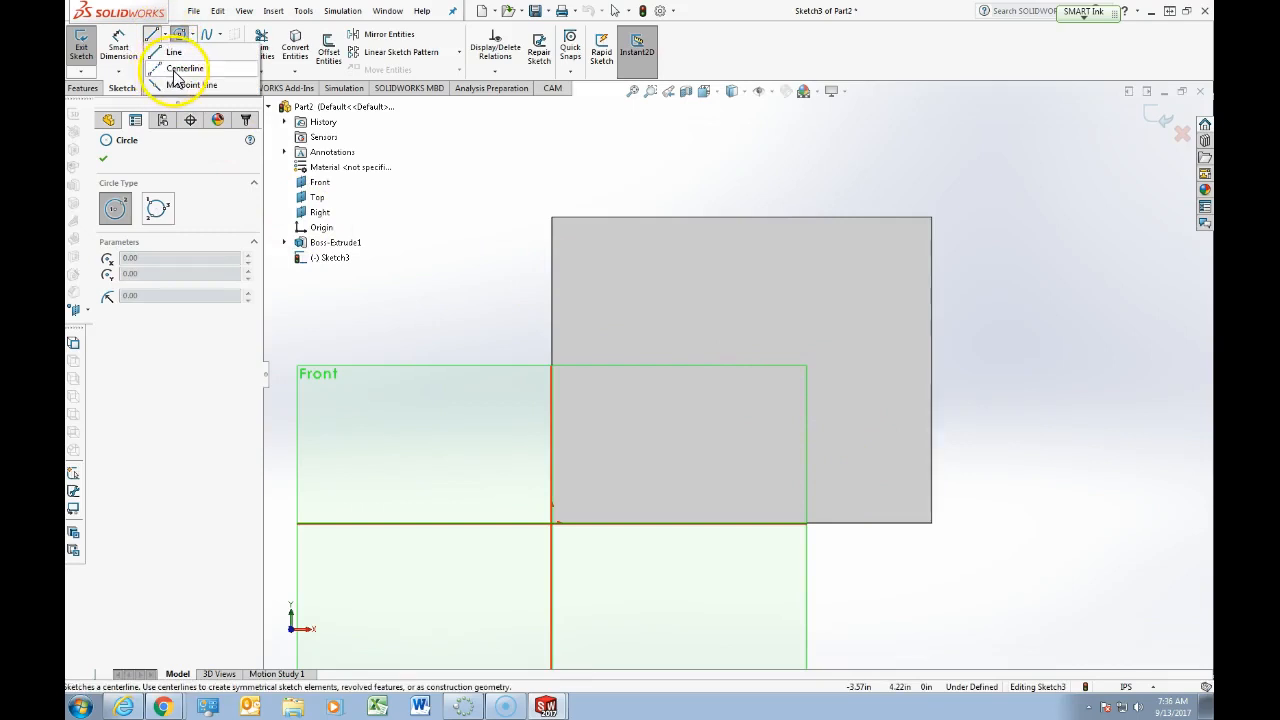
click(178, 68)
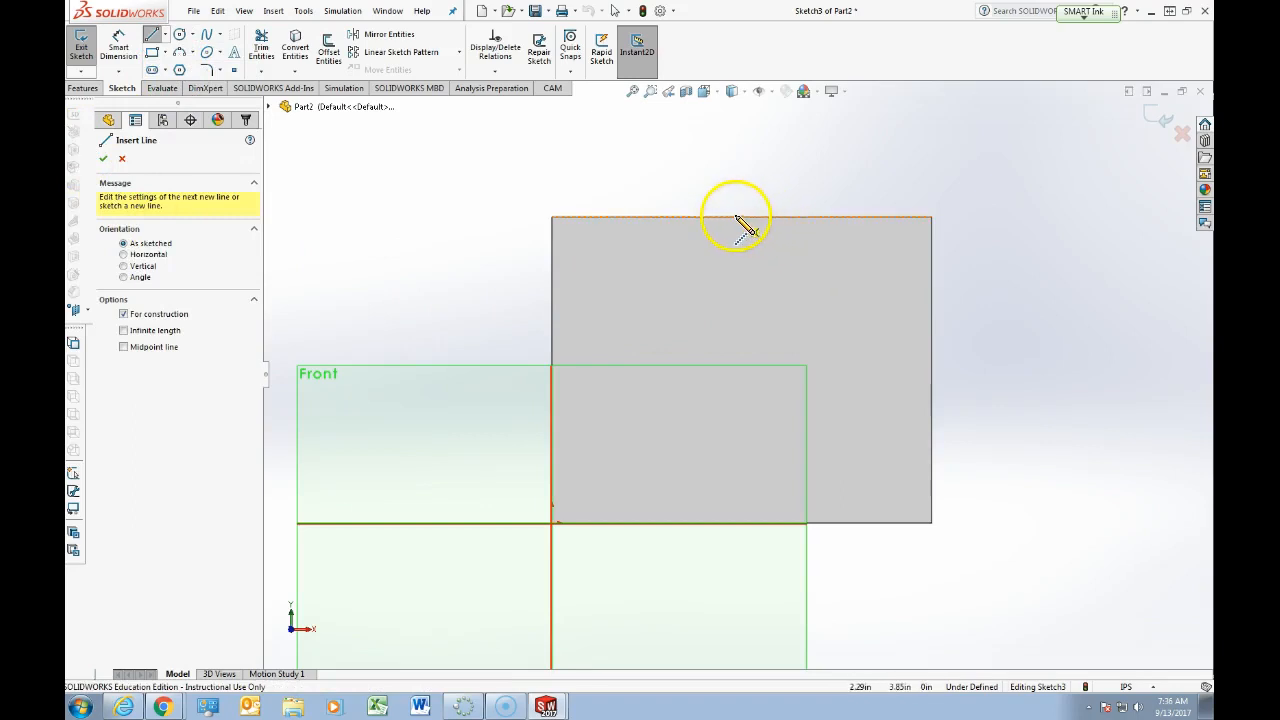
mouse_move(1279, 14)
mouse_down()
mouse_move(476, 14)
mouse_move(478, 1)
mouse_up()
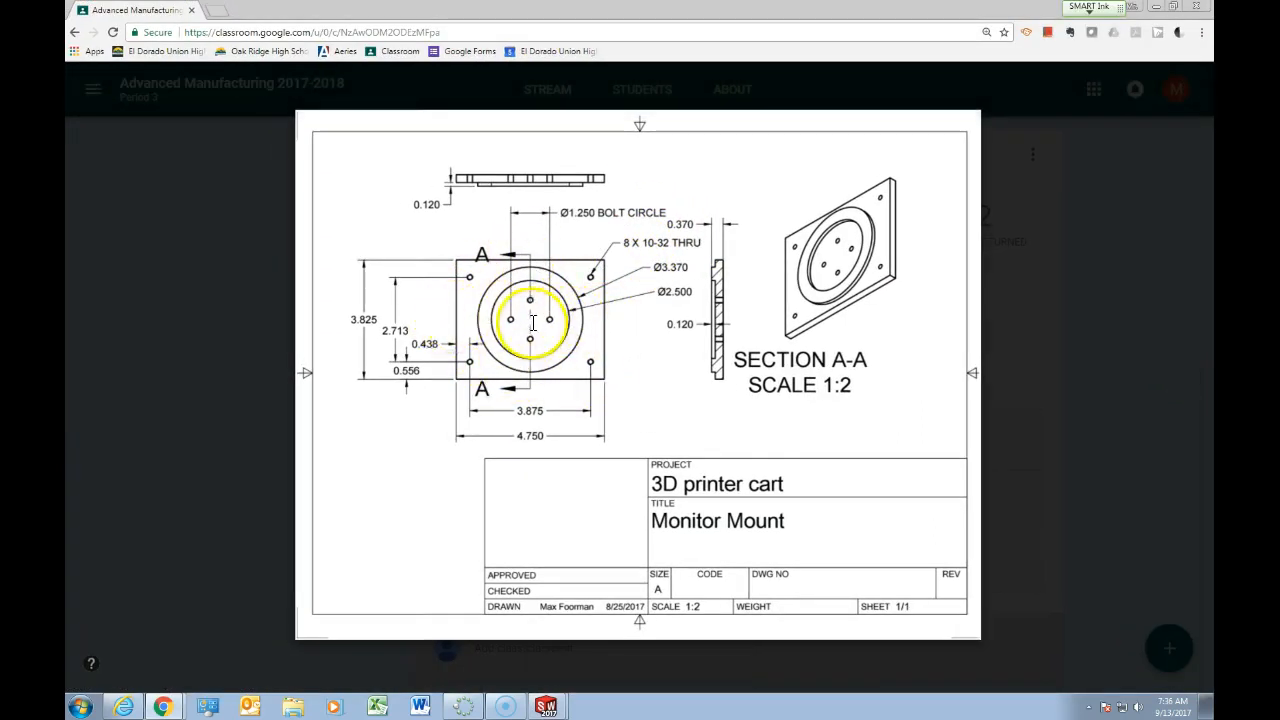
drag(134, 14, 1213, 38)
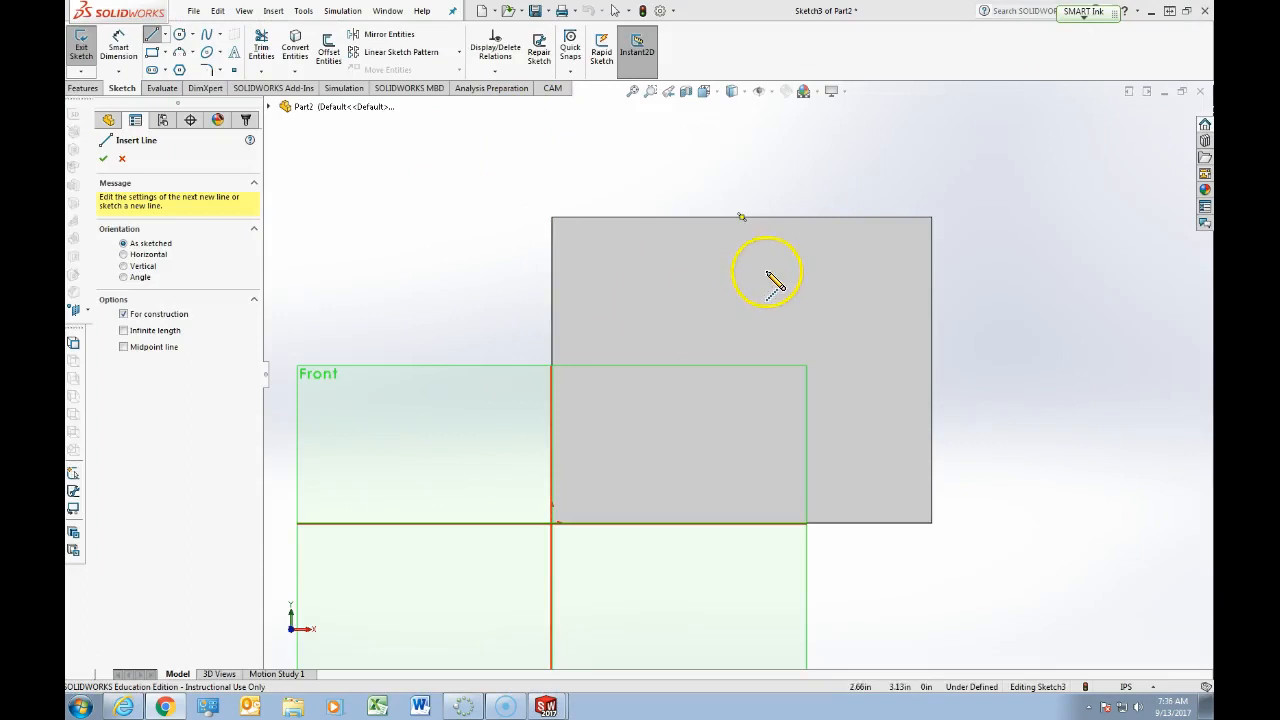
drag(741, 217, 745, 523)
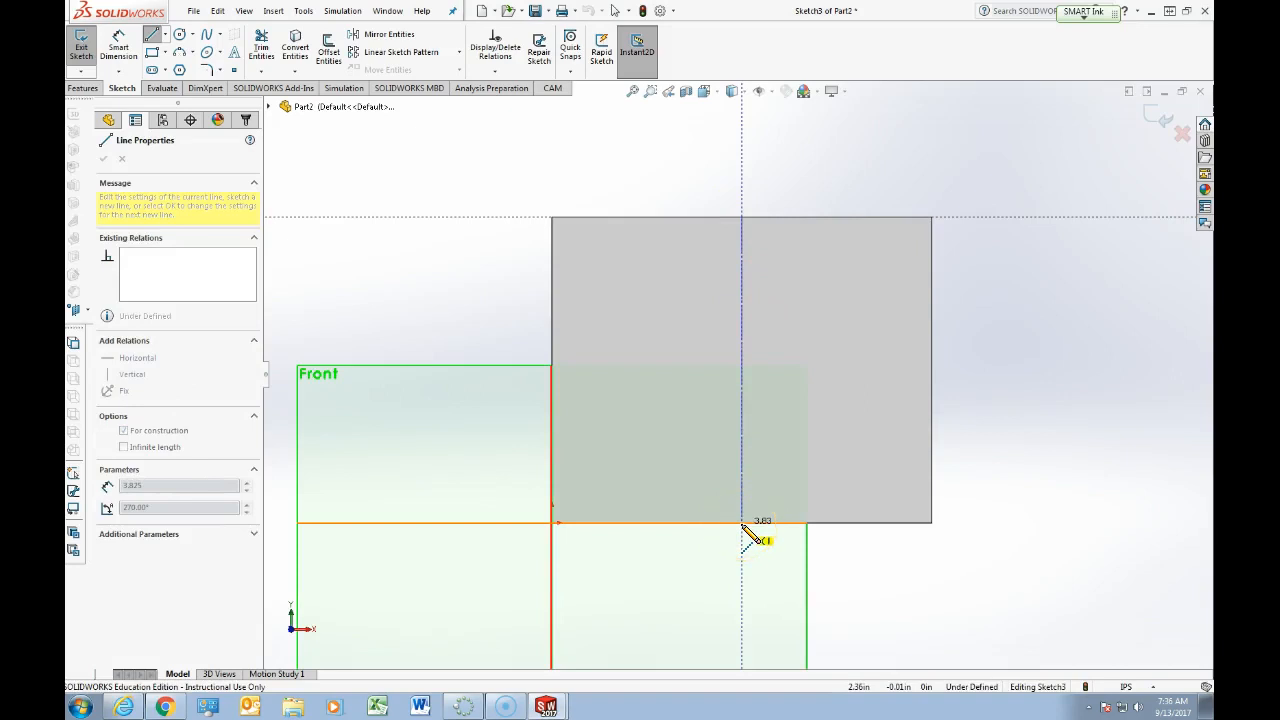
drag(745, 523, 741, 523)
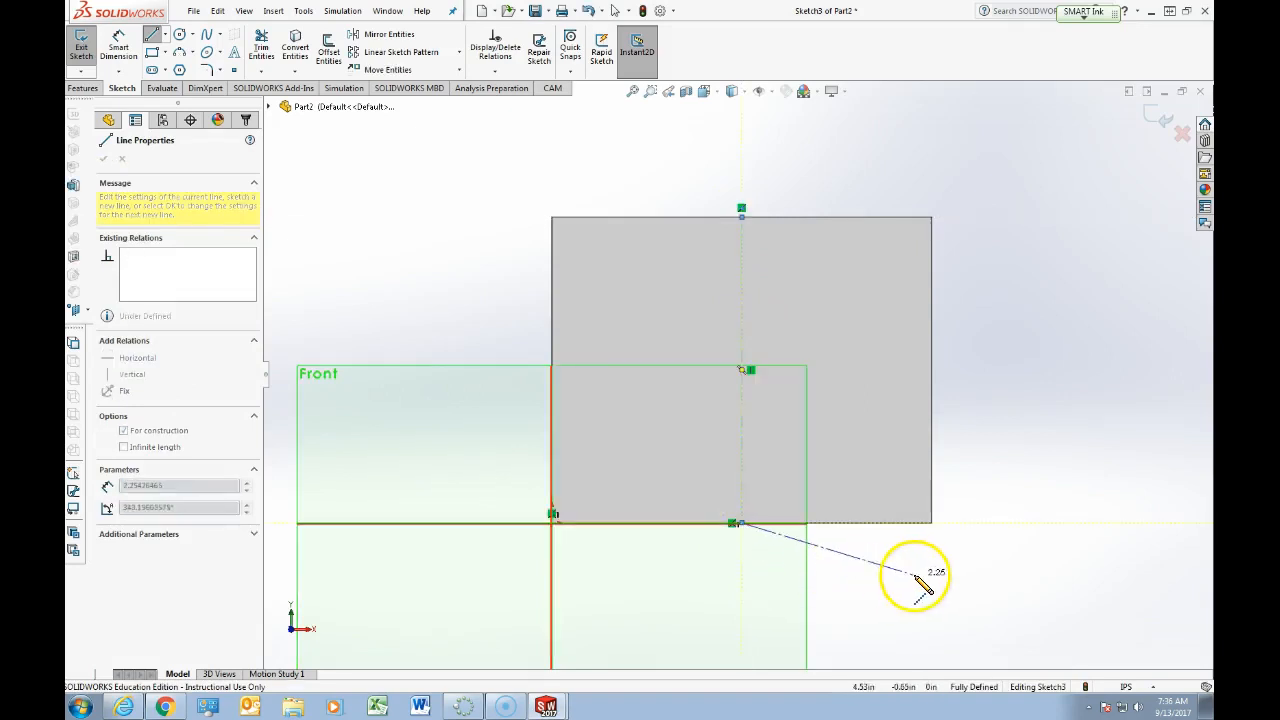
key(Escape)
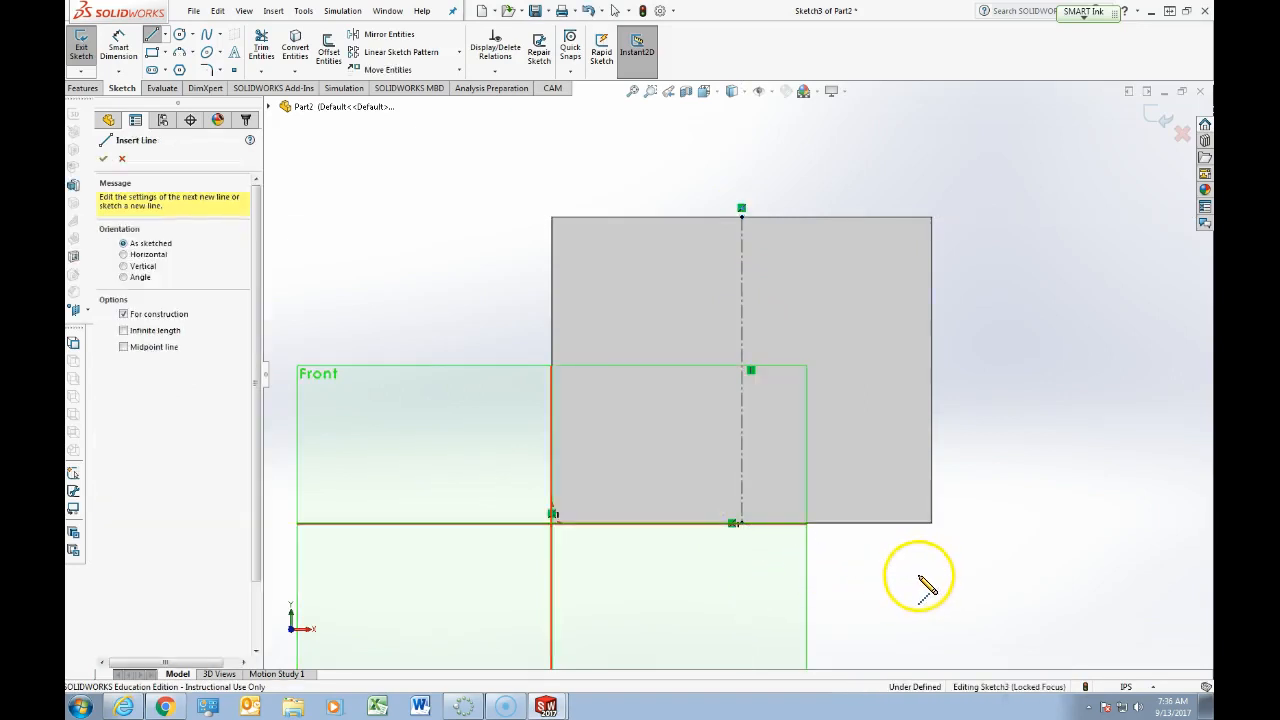
- Sketch a horizontal centerline across the plate between the midpoints of its right and left edges
click(930, 370)
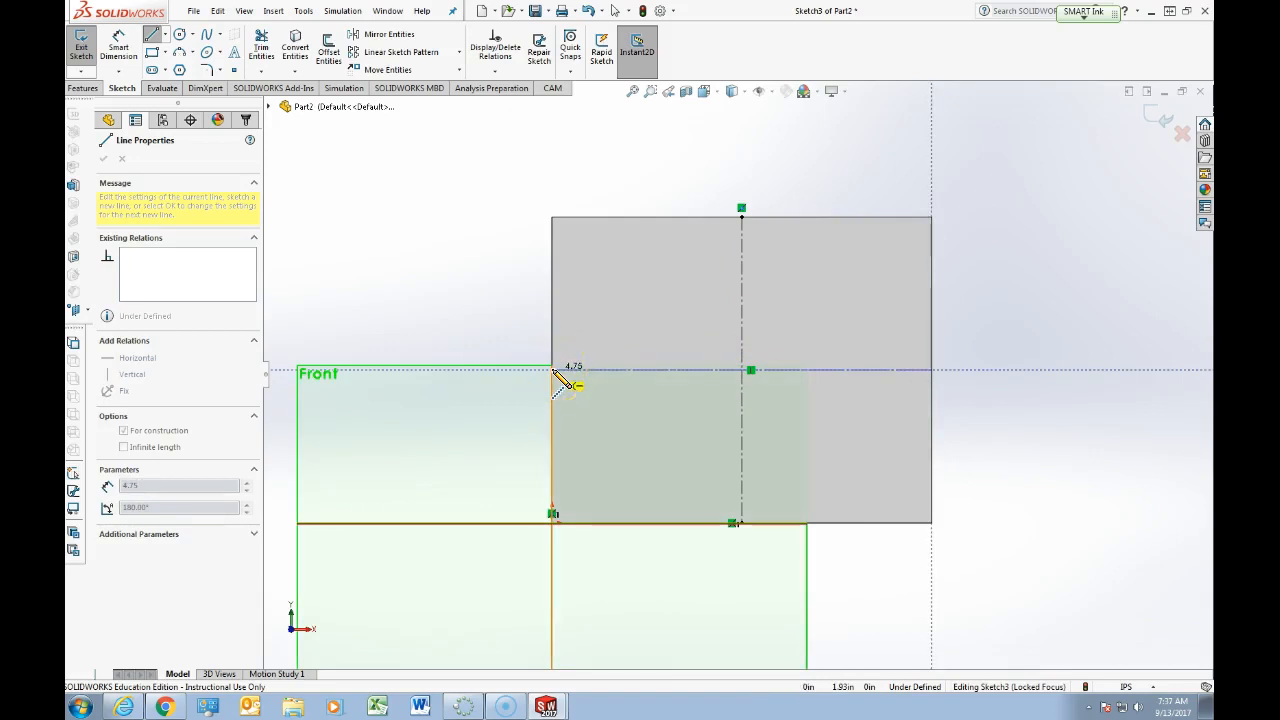
drag(555, 372, 657, 436)
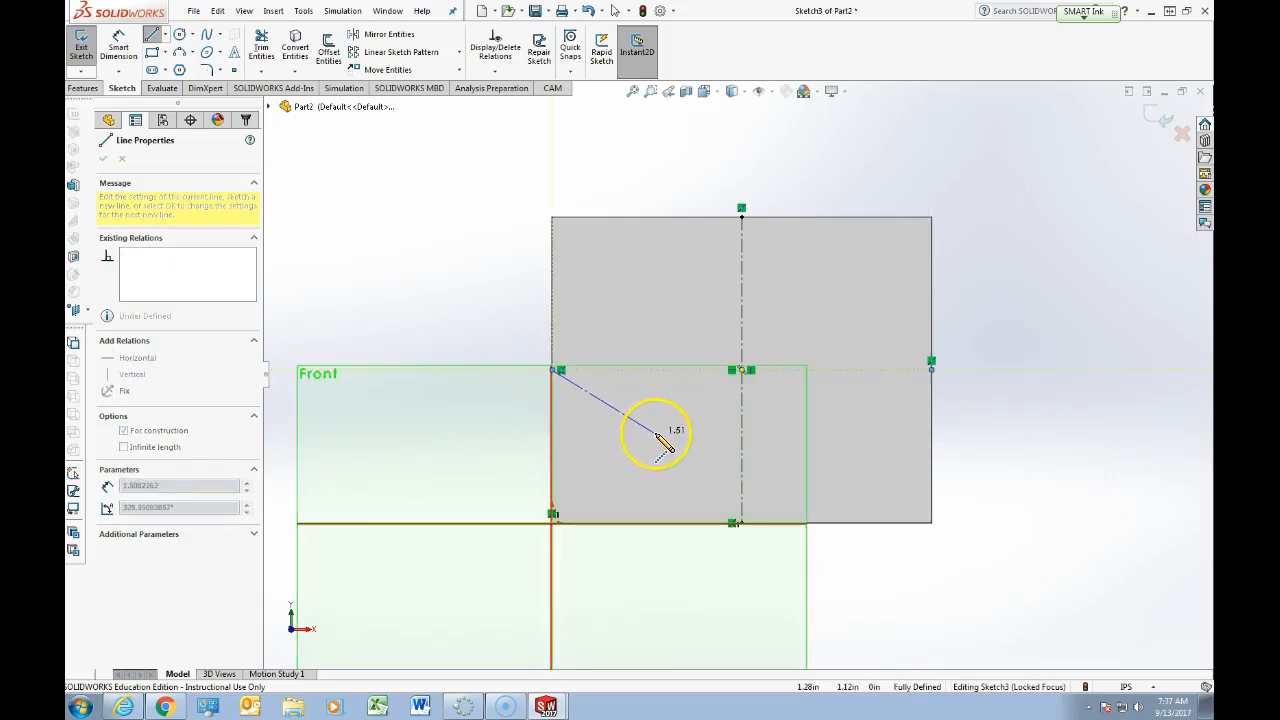
key(Escape)
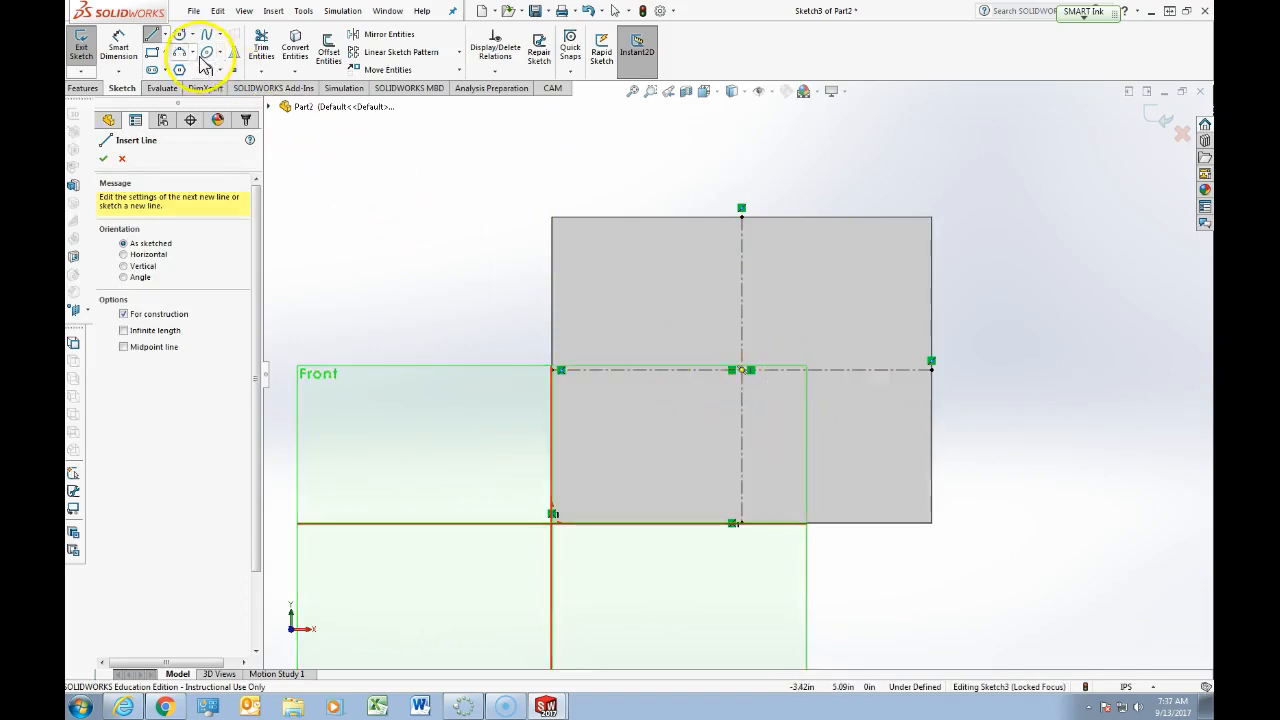
- Sketch a circle with a radius of about 1.5 in centered on the intersection of the plate's two centerlines
click(165, 34)
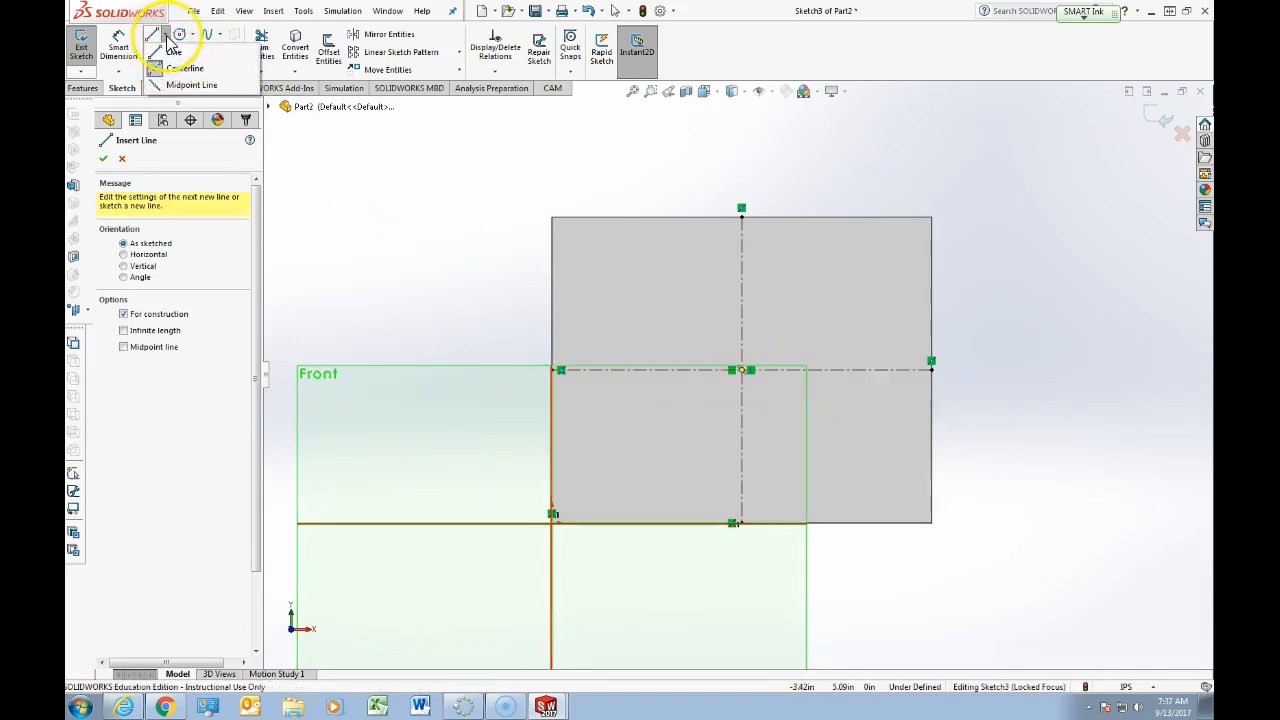
click(172, 53)
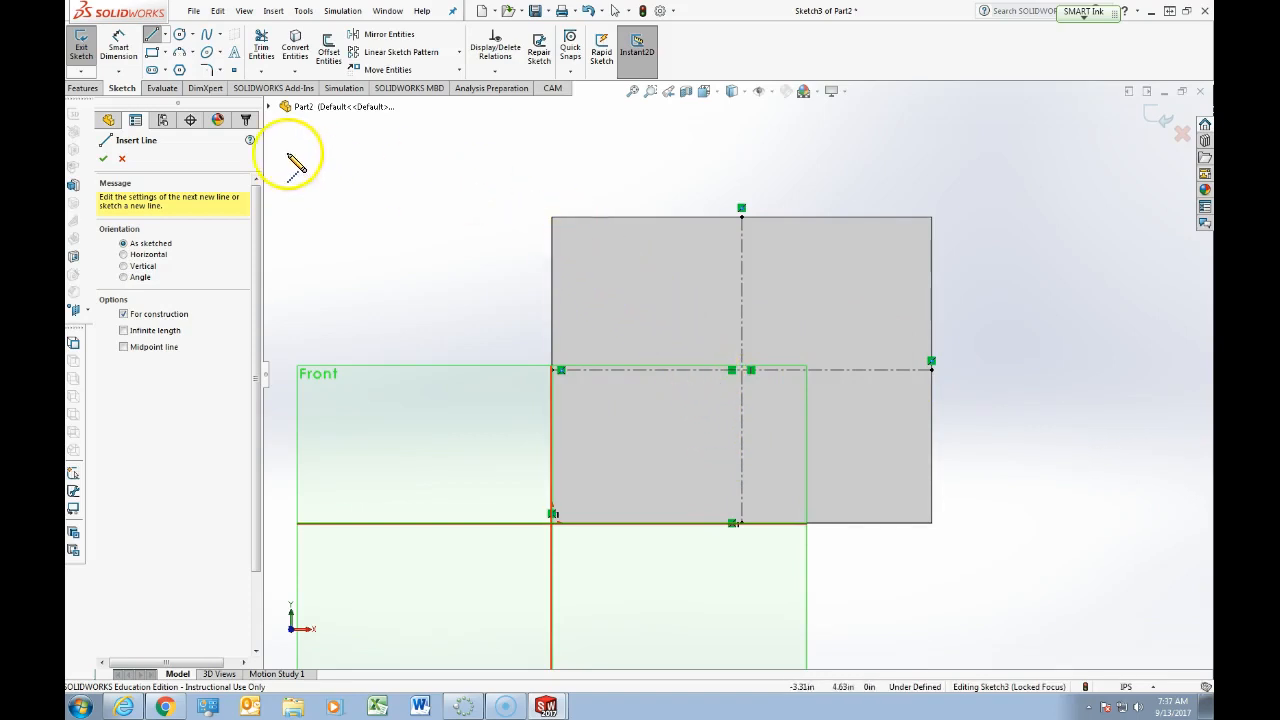
click(179, 36)
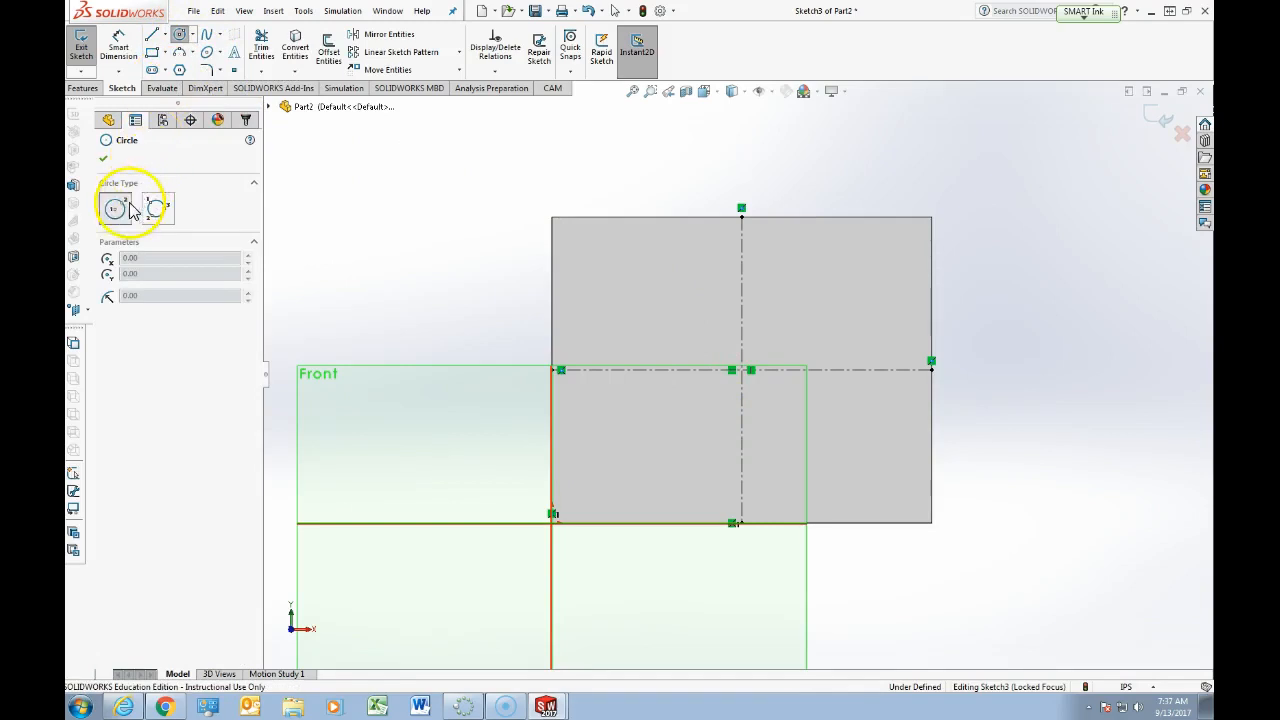
click(741, 370)
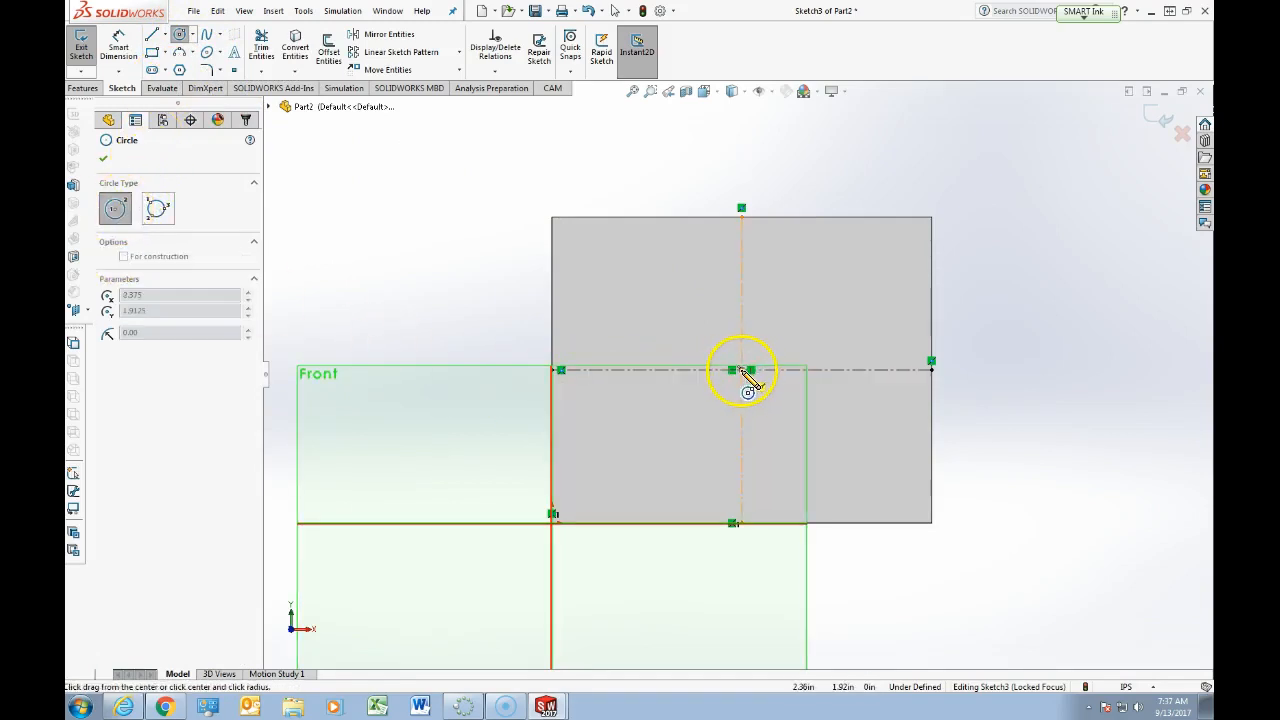
click(866, 398)
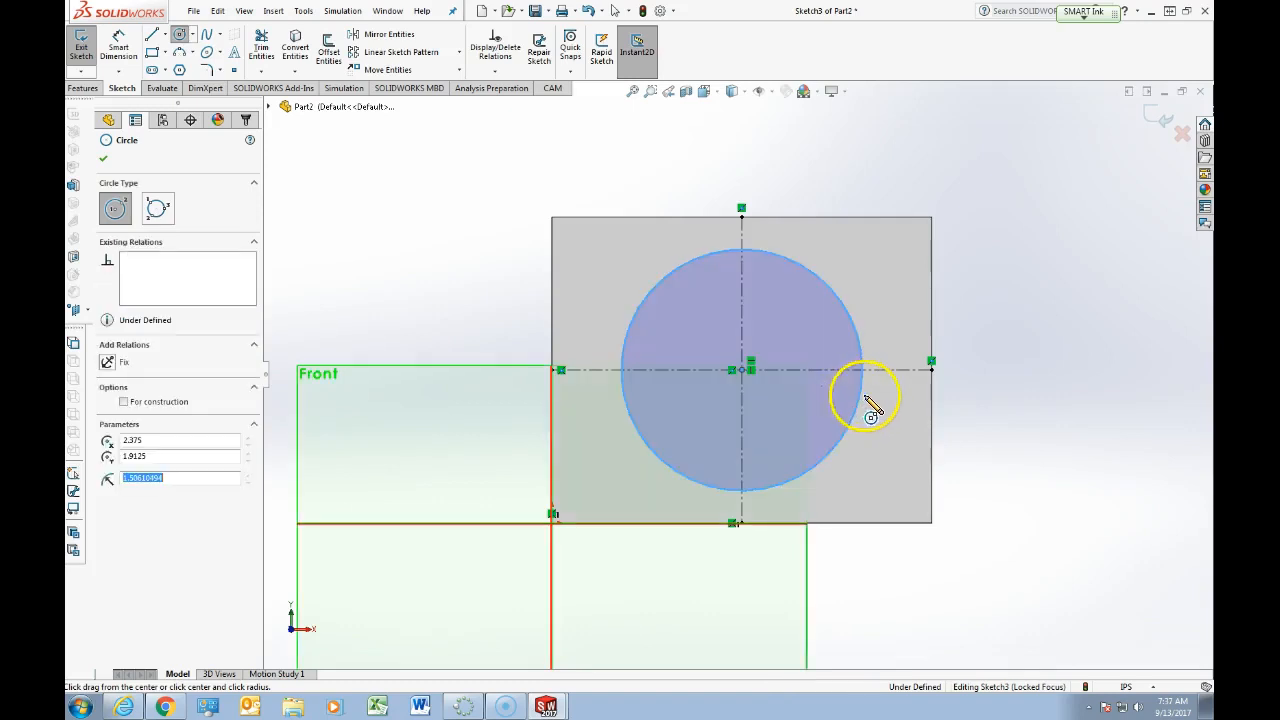
- Sketch a smaller concentric circle with a radius of about 1.13 in inside the first circle and delete it
click(741, 370)
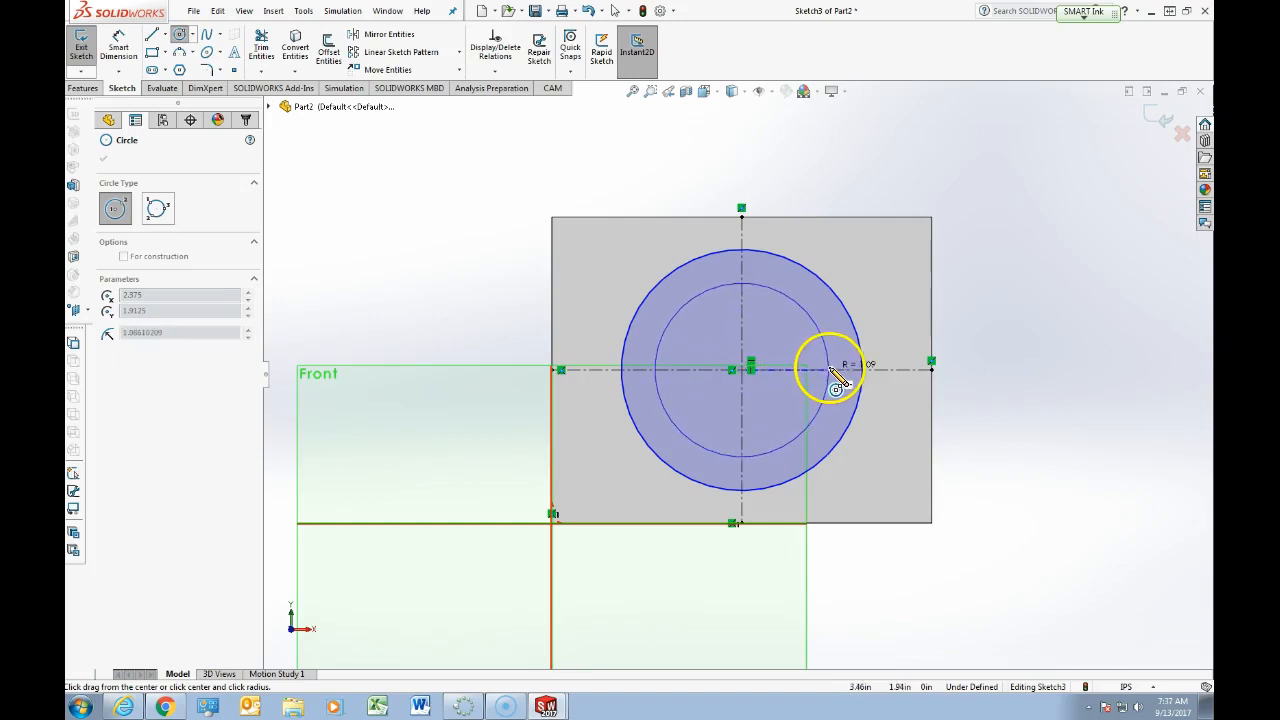
click(833, 370)
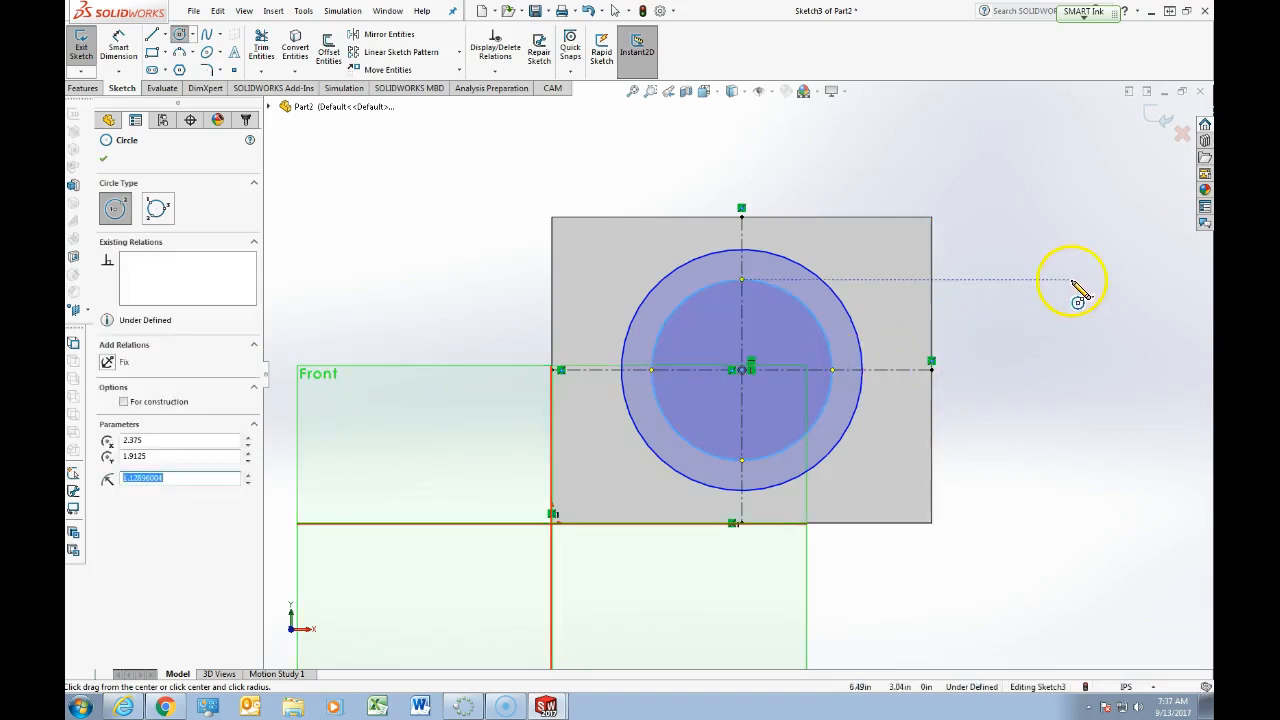
key(Escape)
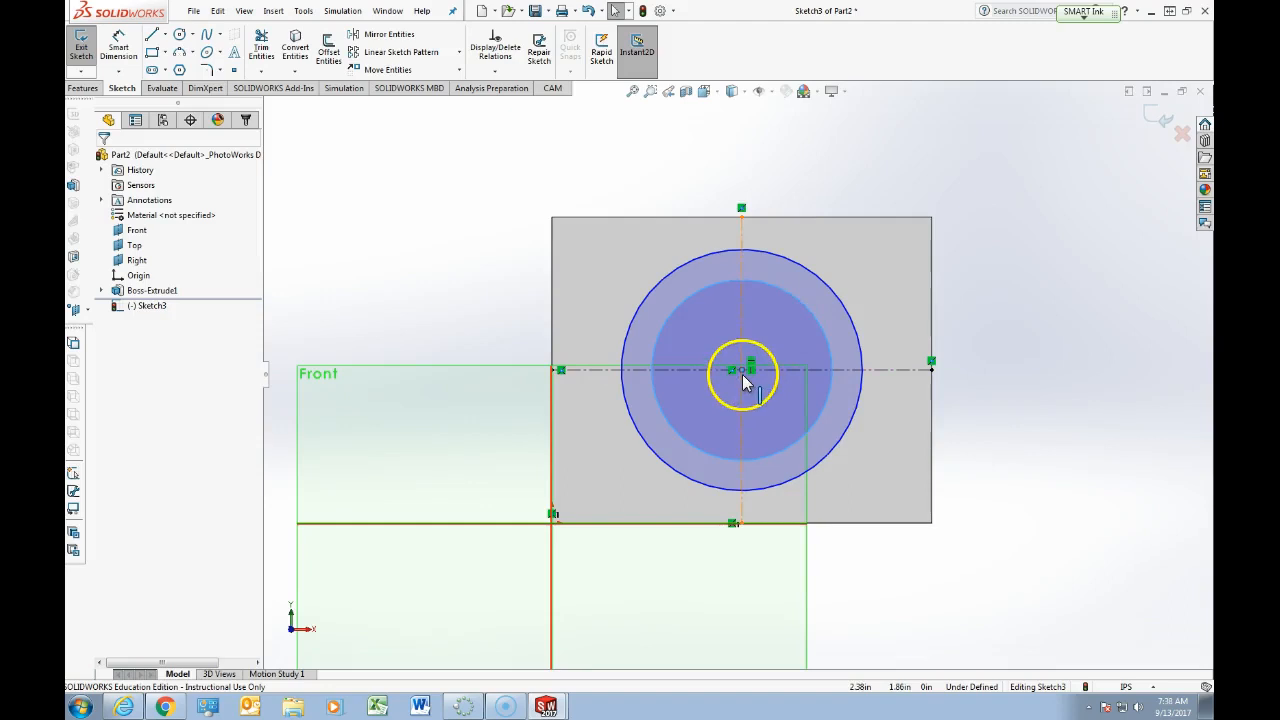
click(820, 334)
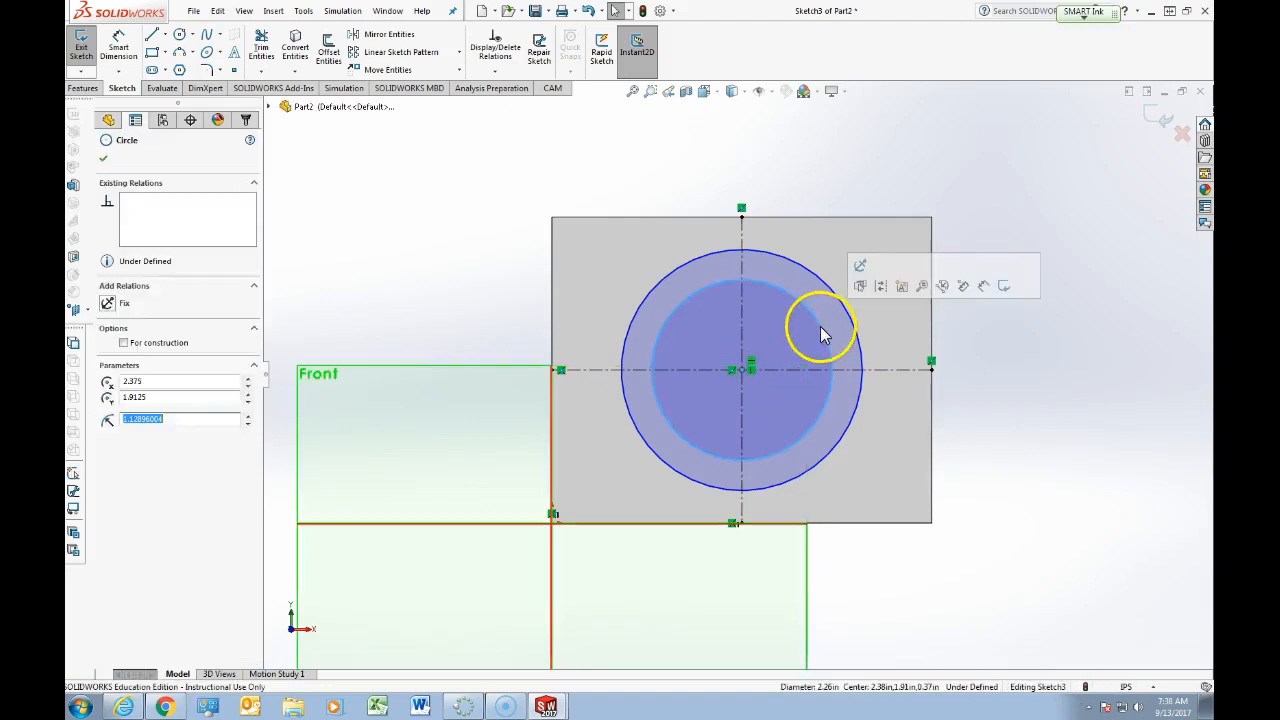
key(Delete)
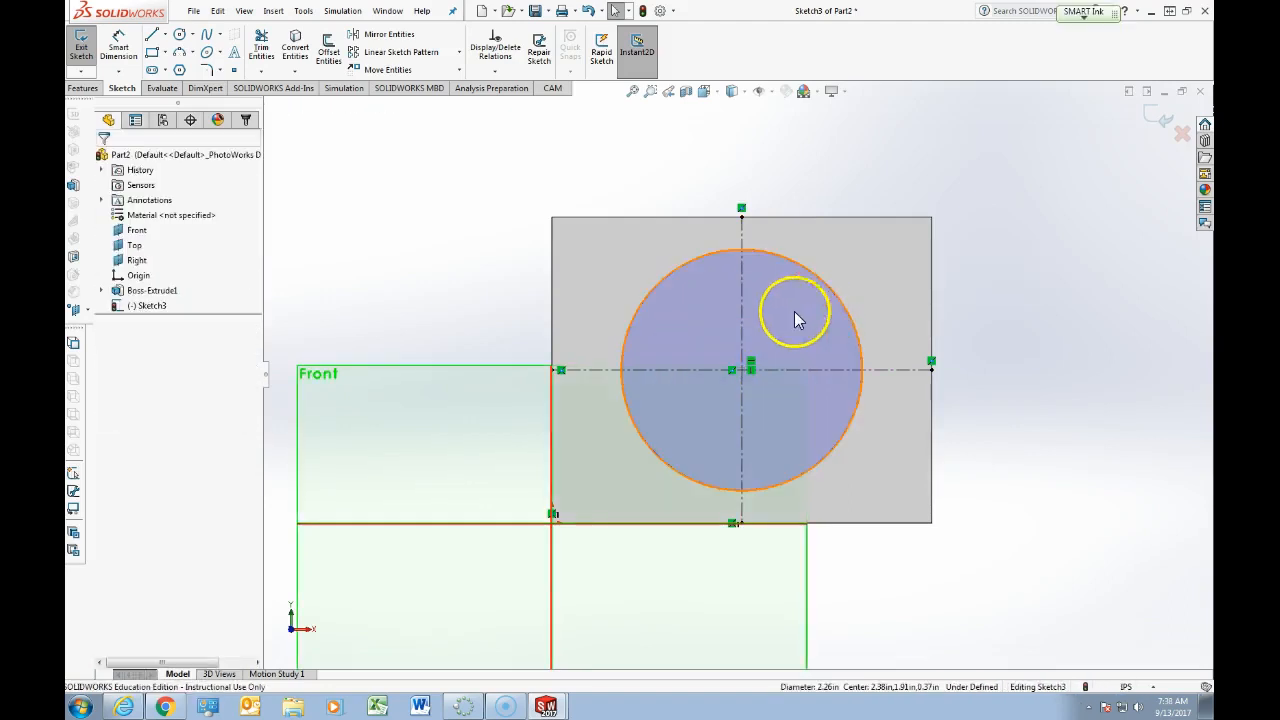
- Sketch a separate circle with a radius of about 0.95 in off the plate's upper-left corner and shift it slightly by its center
click(181, 37)
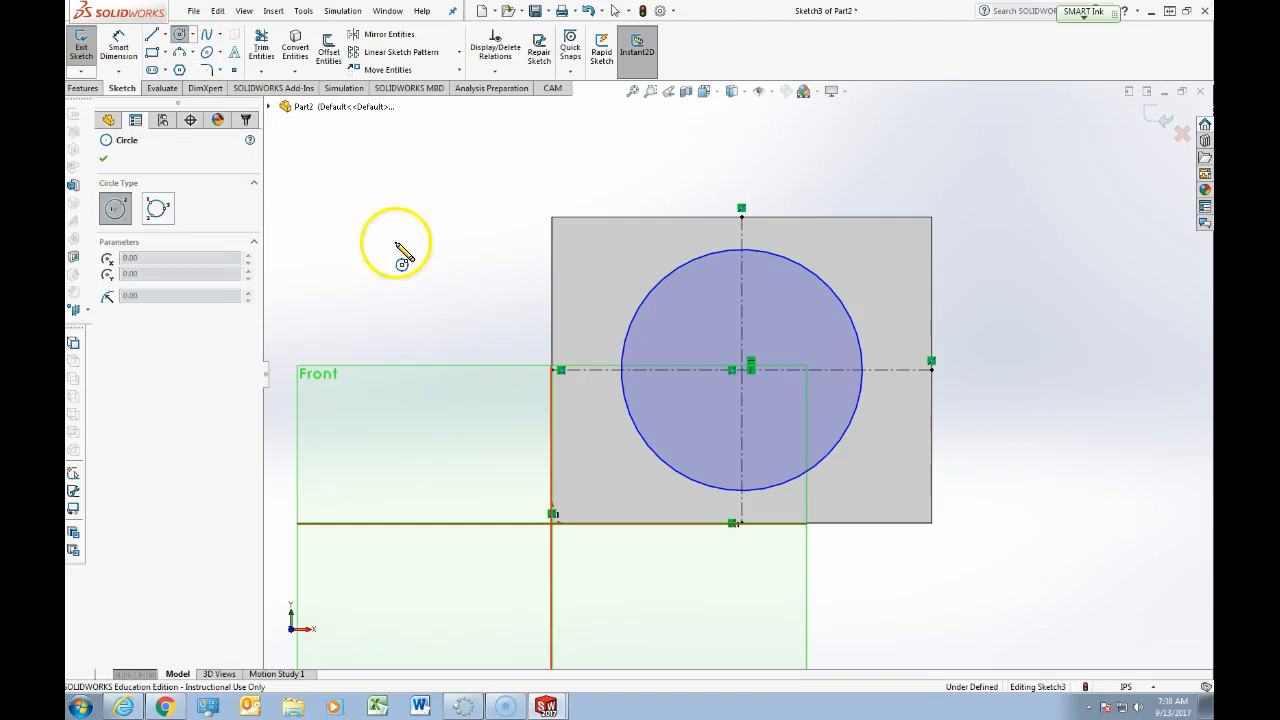
click(374, 181)
click(428, 231)
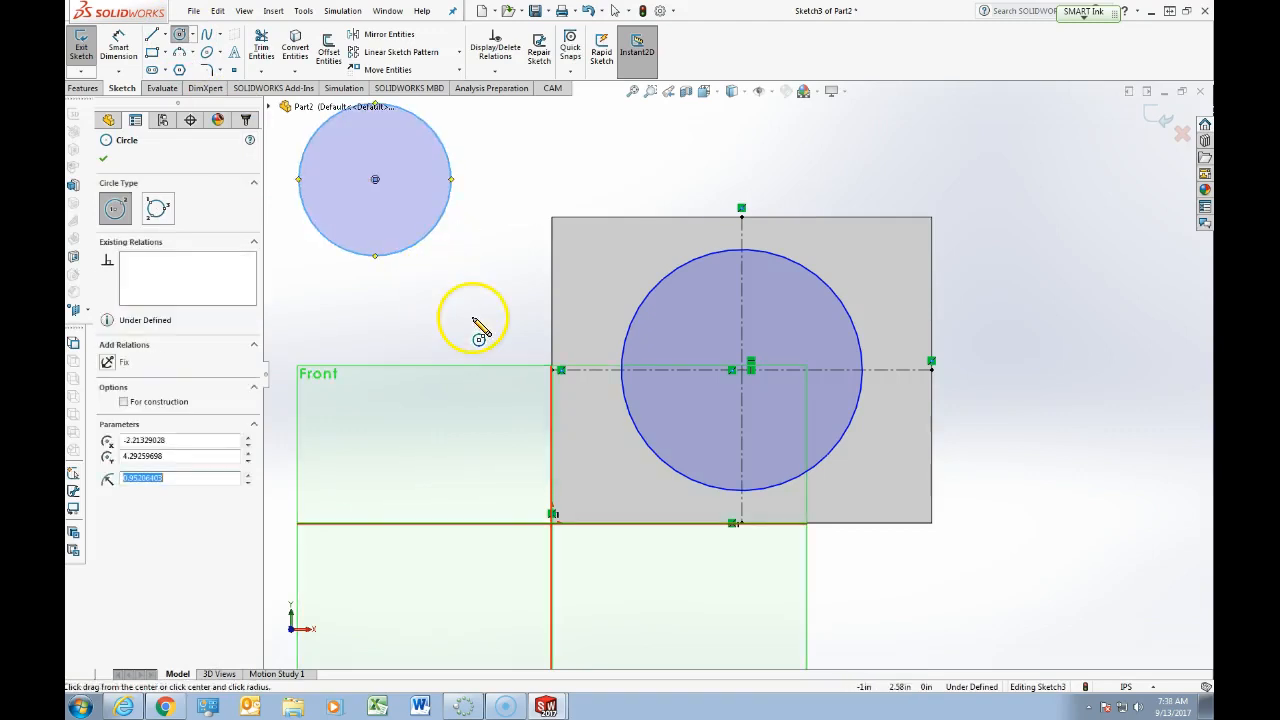
key(Escape)
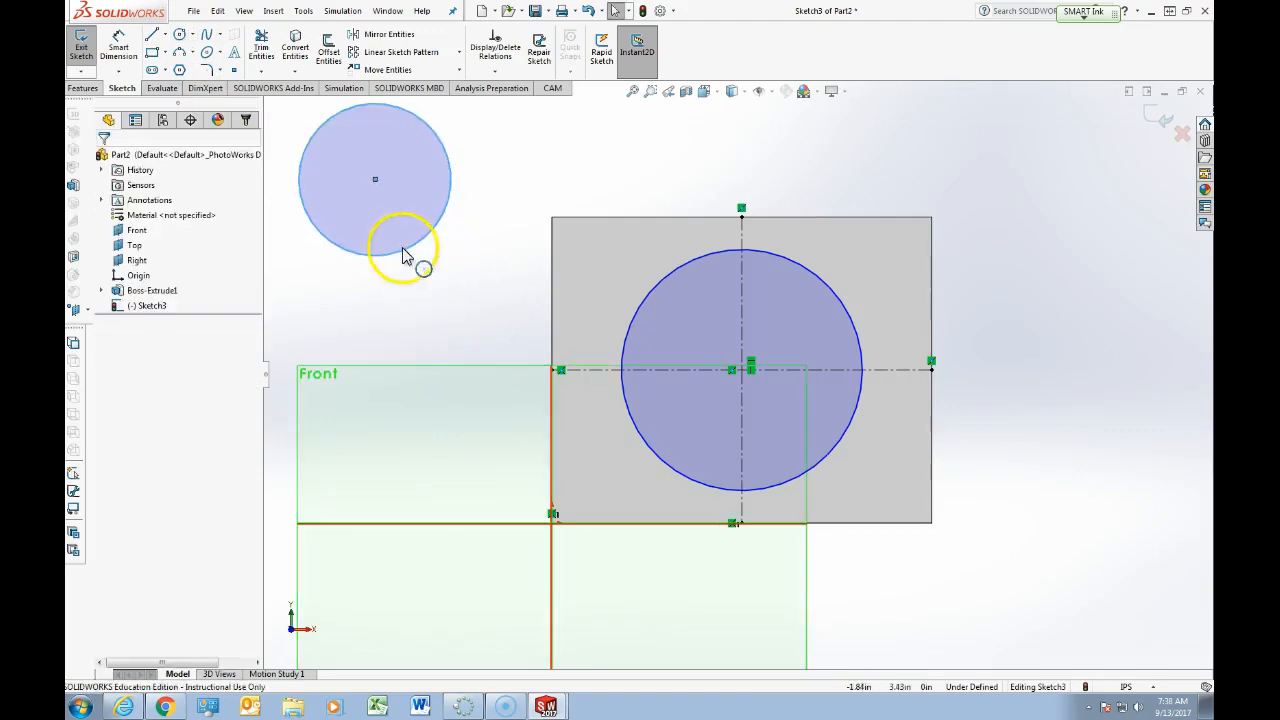
drag(375, 183, 397, 226)
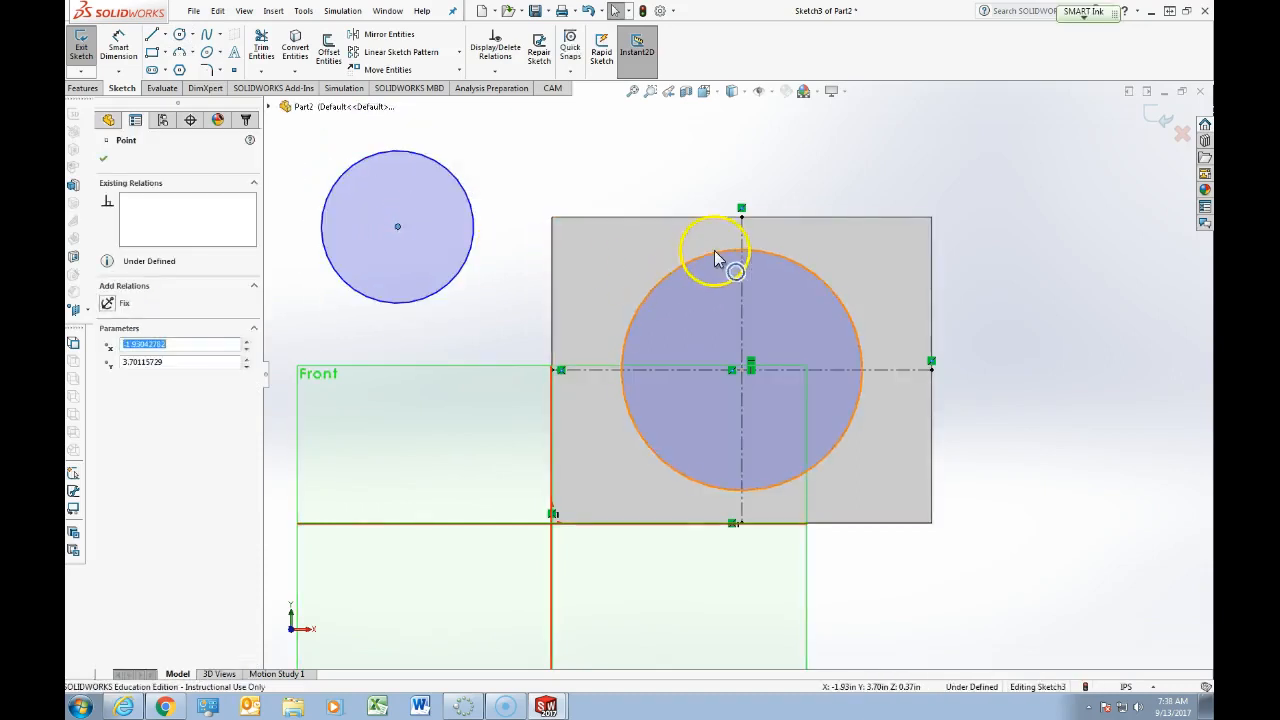
- Enlarge the circle on the plate to about 1.67 in radius and move the separate circle's center onto the centerline intersection
mouse_move(696, 268)
mouse_down()
mouse_move(674, 246)
mouse_move(686, 271)
mouse_move(676, 266)
mouse_up()
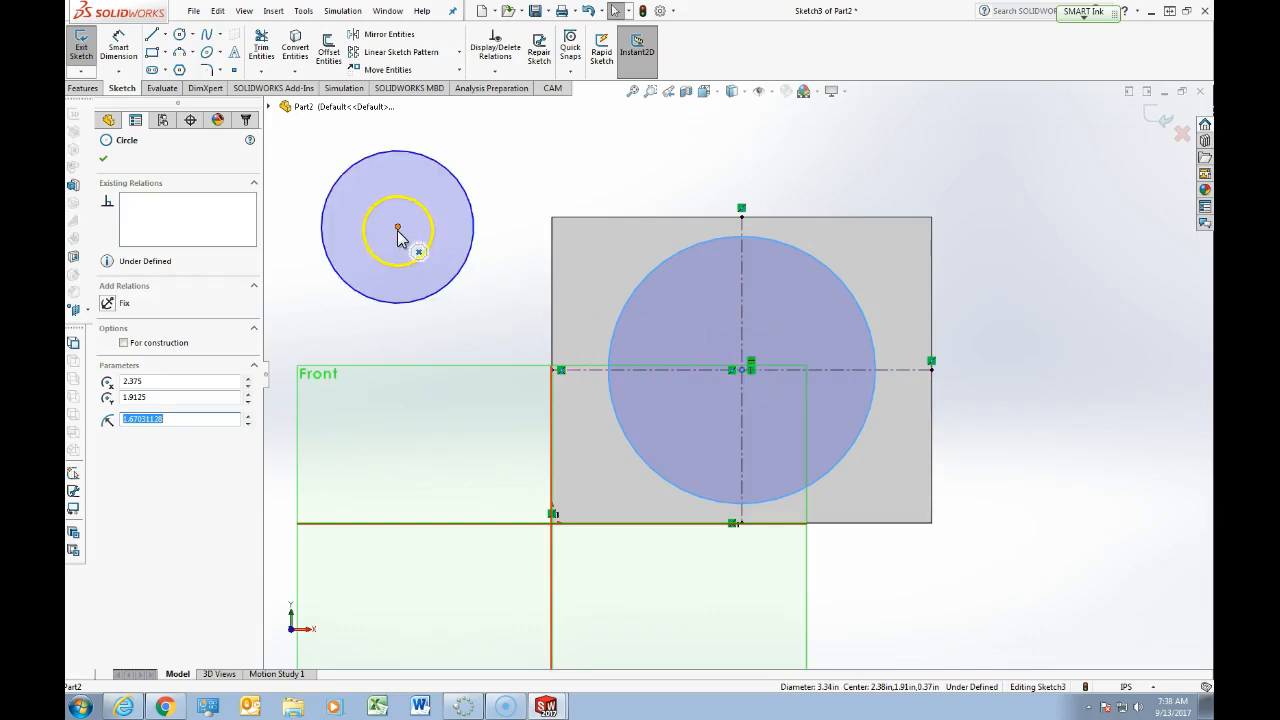
drag(397, 232, 452, 282)
mouse_move(463, 211)
mouse_down()
mouse_move(463, 189)
mouse_move(449, 196)
mouse_up()
drag(450, 283, 516, 319)
drag(561, 328, 743, 369)
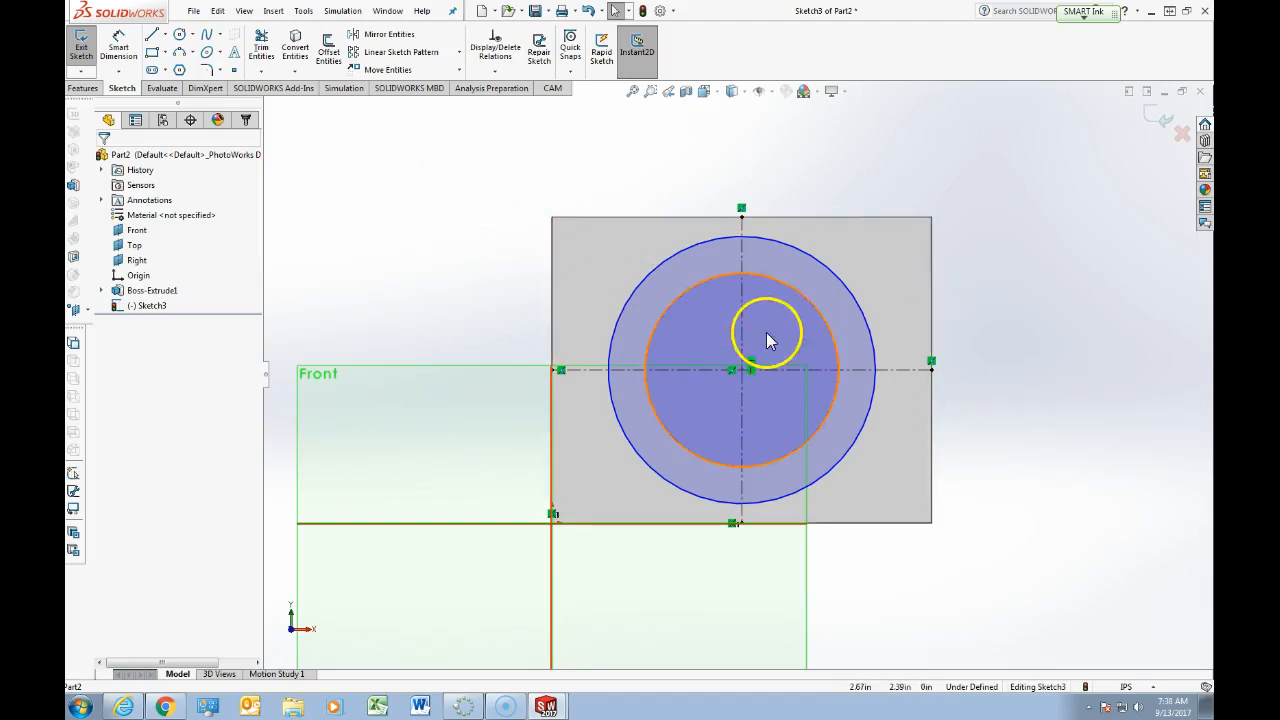
- Enlarge the inner circle to about 1.31 in radius and the outer circle to about 1.79 in radius
drag(808, 302, 824, 302)
click(744, 371)
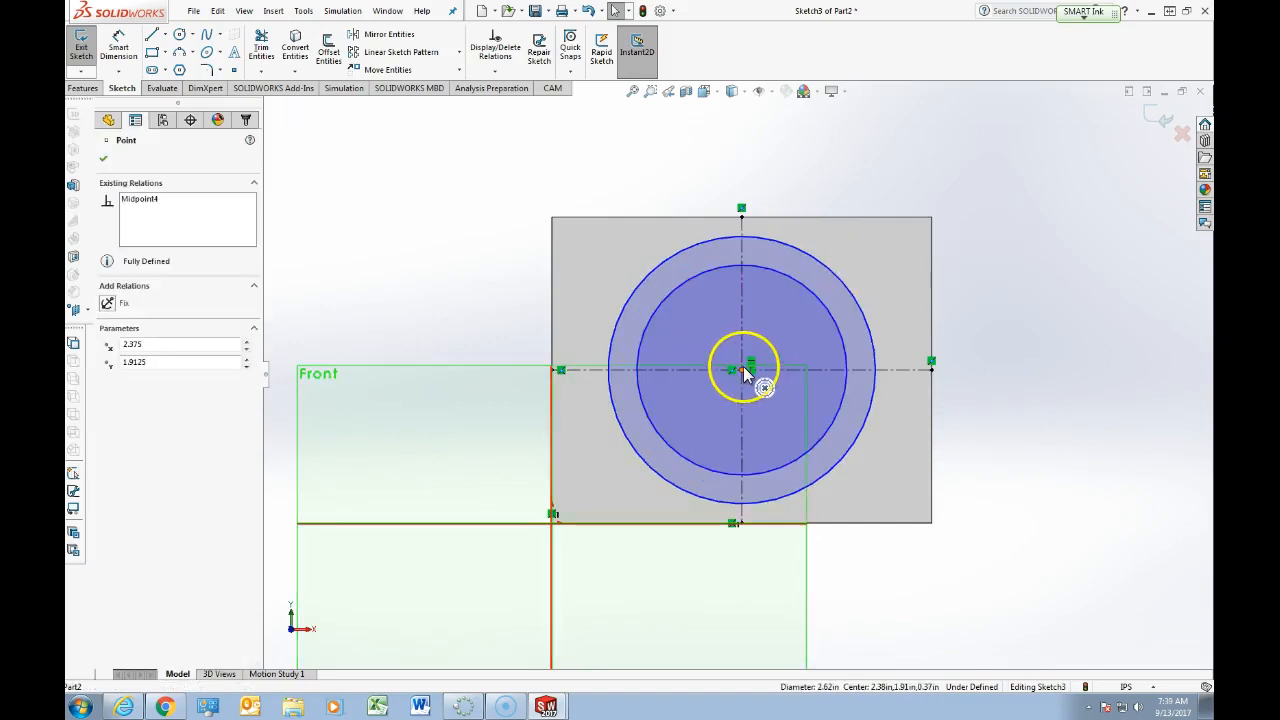
drag(815, 268, 834, 256)
click(484, 267)
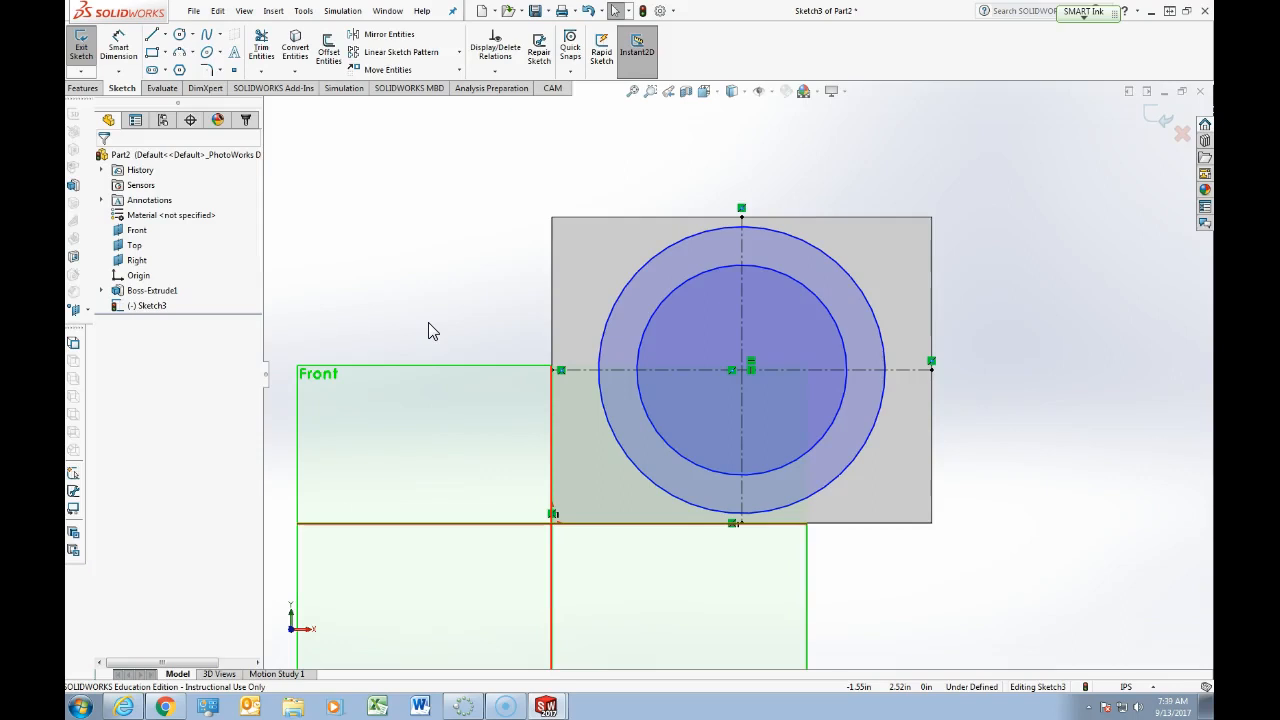
- Dimension the inner circle's diameter as 2.5 in with Smart Dimension
mouse_move(428, 318)
right_down()
mouse_move(429, 305)
mouse_move(388, 330)
mouse_move(480, 323)
right_up()
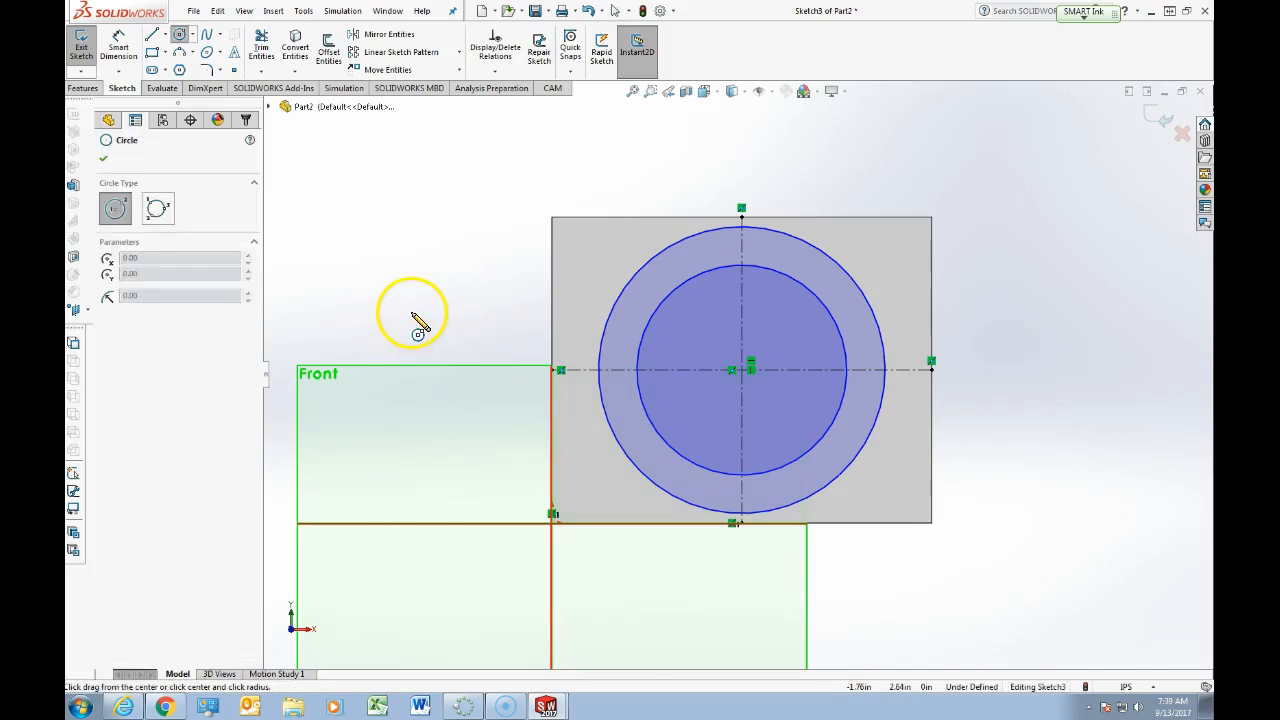
right_drag(408, 318, 418, 298)
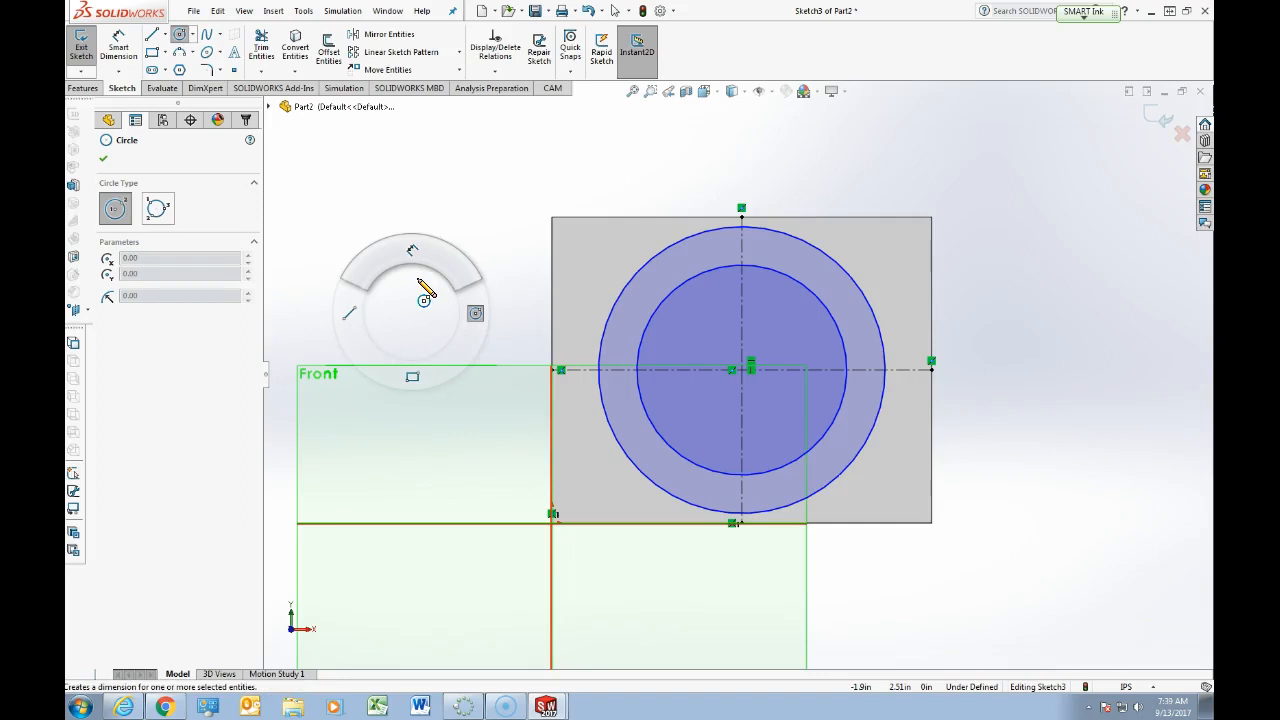
right_drag(420, 280, 414, 238)
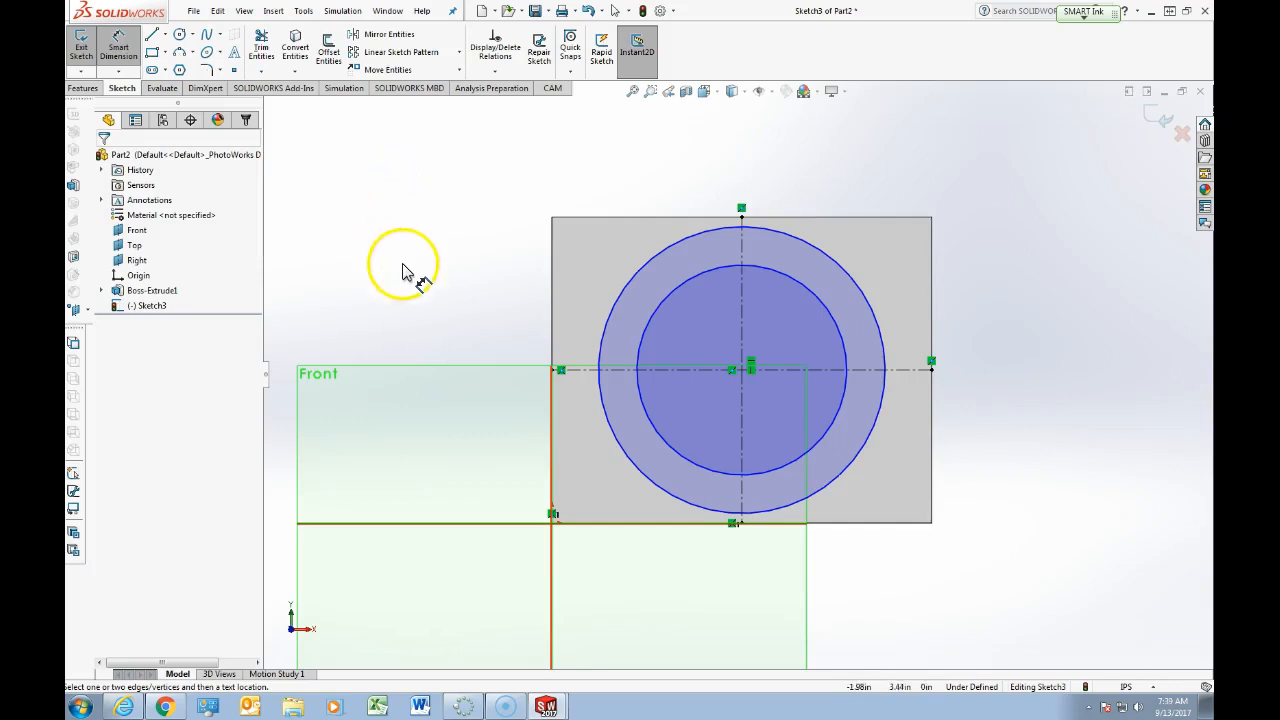
click(815, 302)
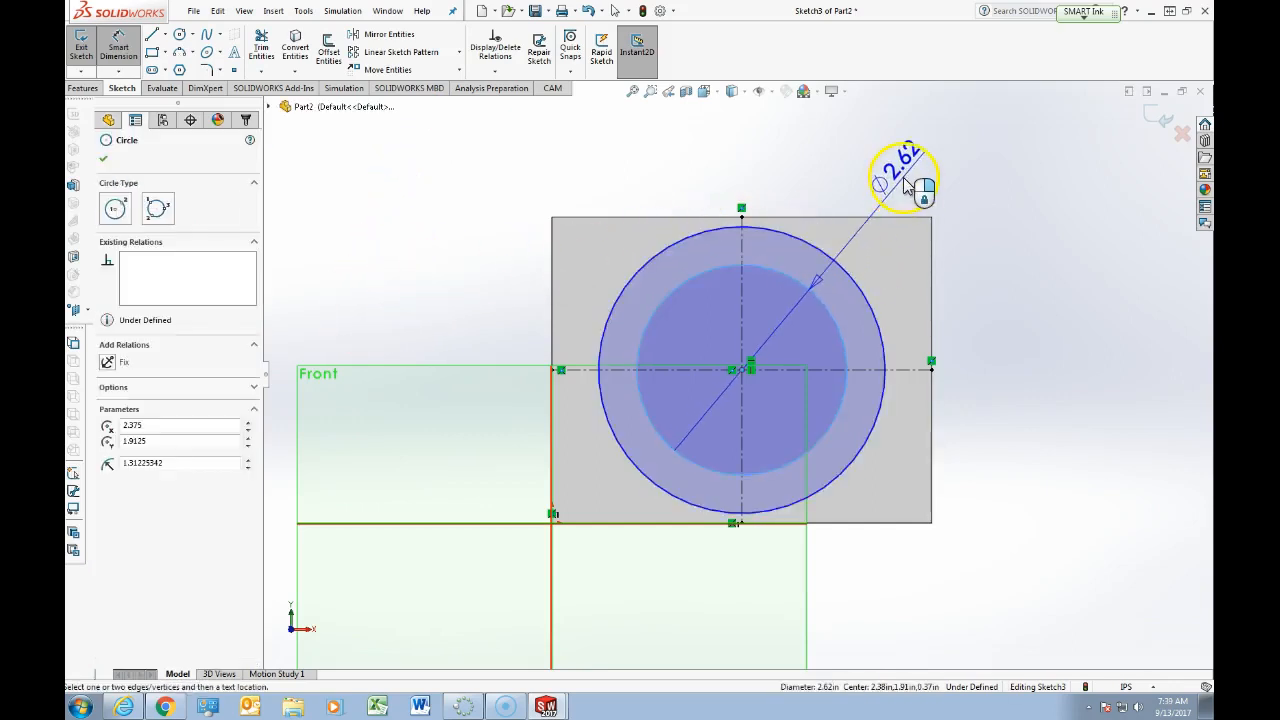
click(905, 185)
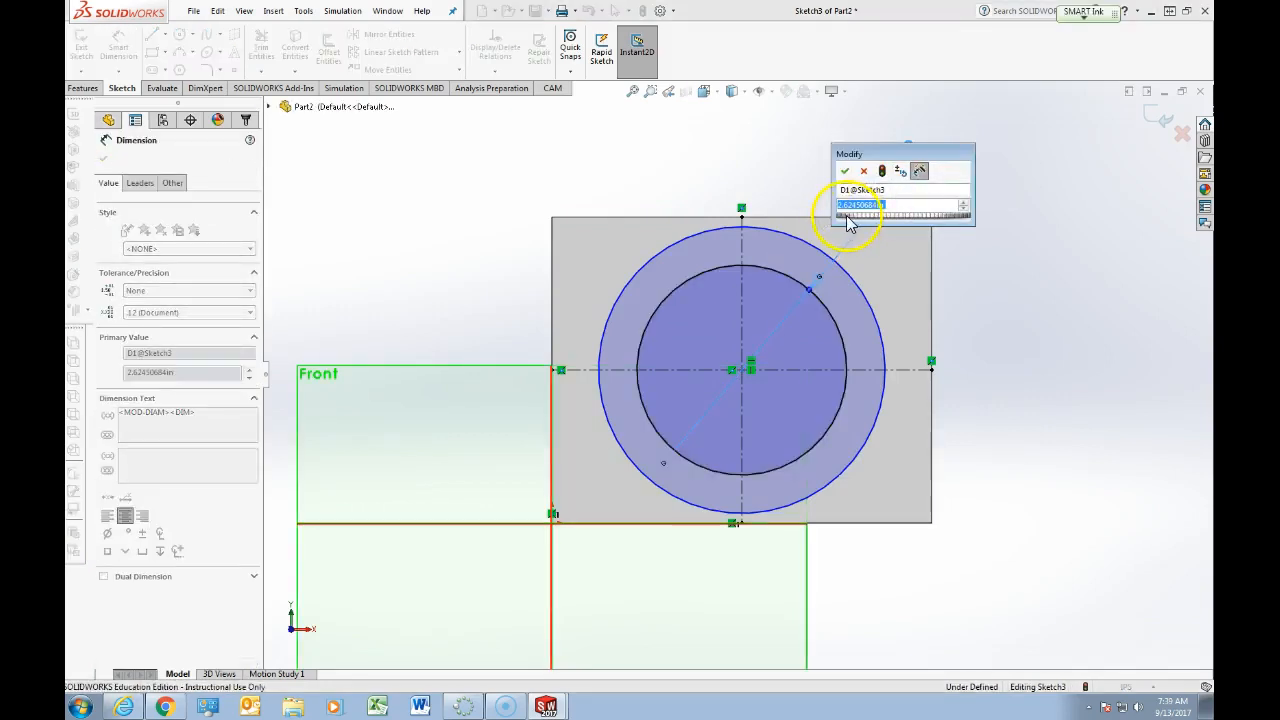
text(2.5)
key(Return)
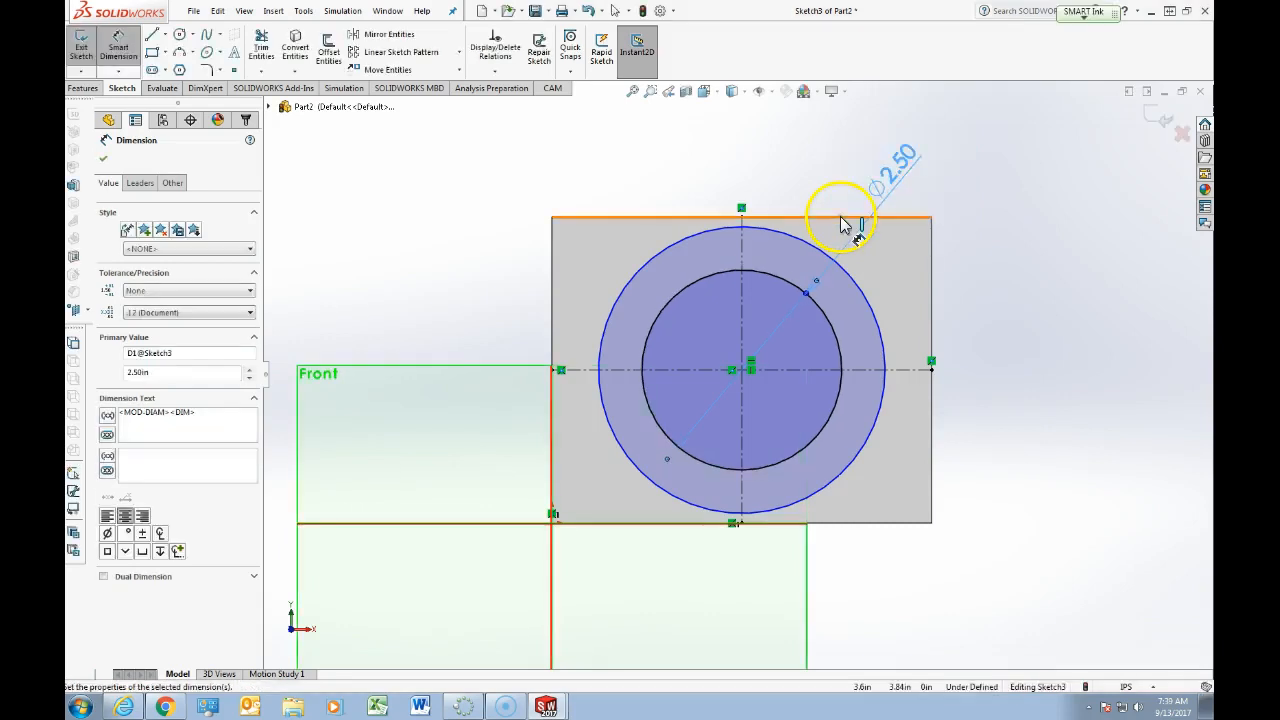
- Dimension the outer circle's diameter as 3.370 in above the plate
click(820, 255)
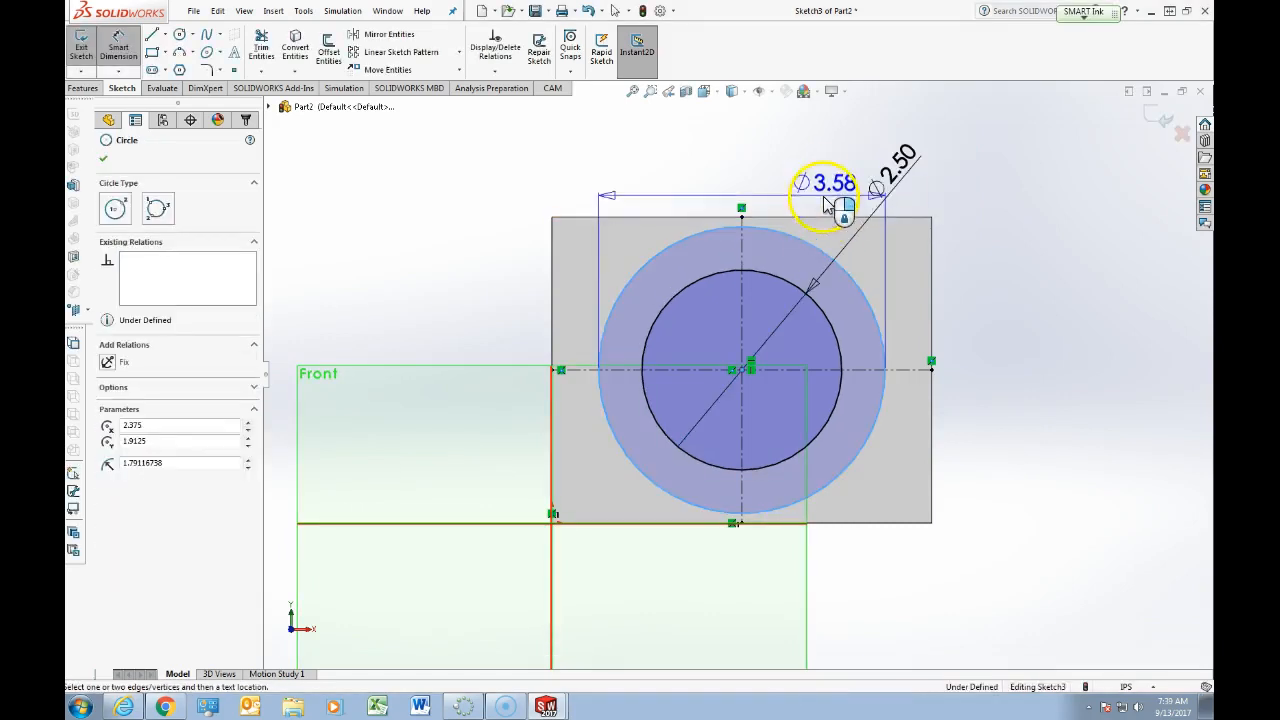
click(790, 155)
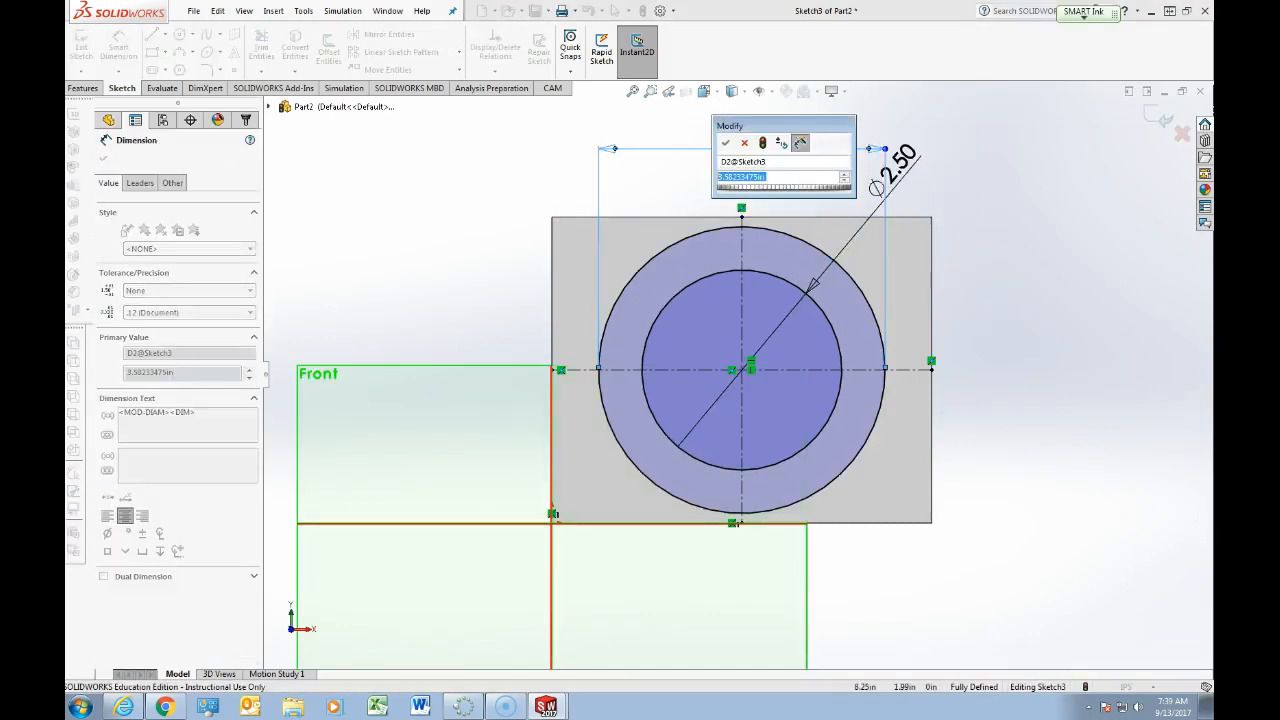
text(3.370)
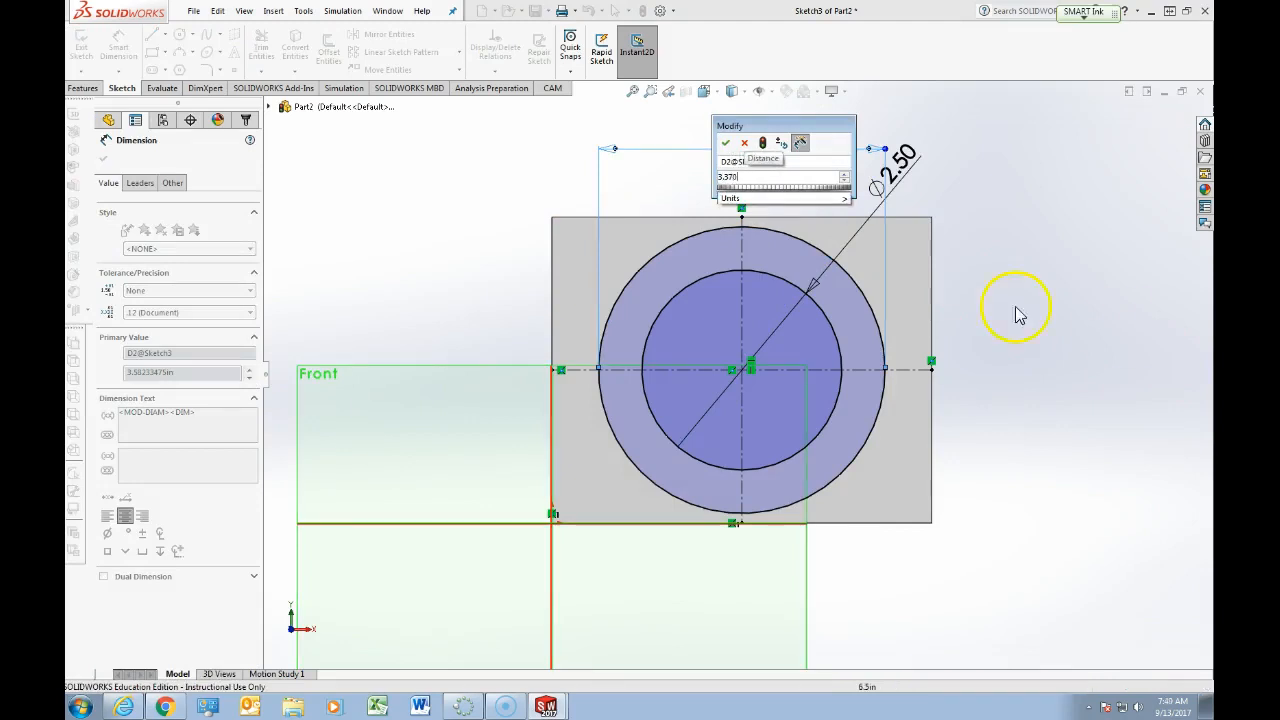
click(726, 143)
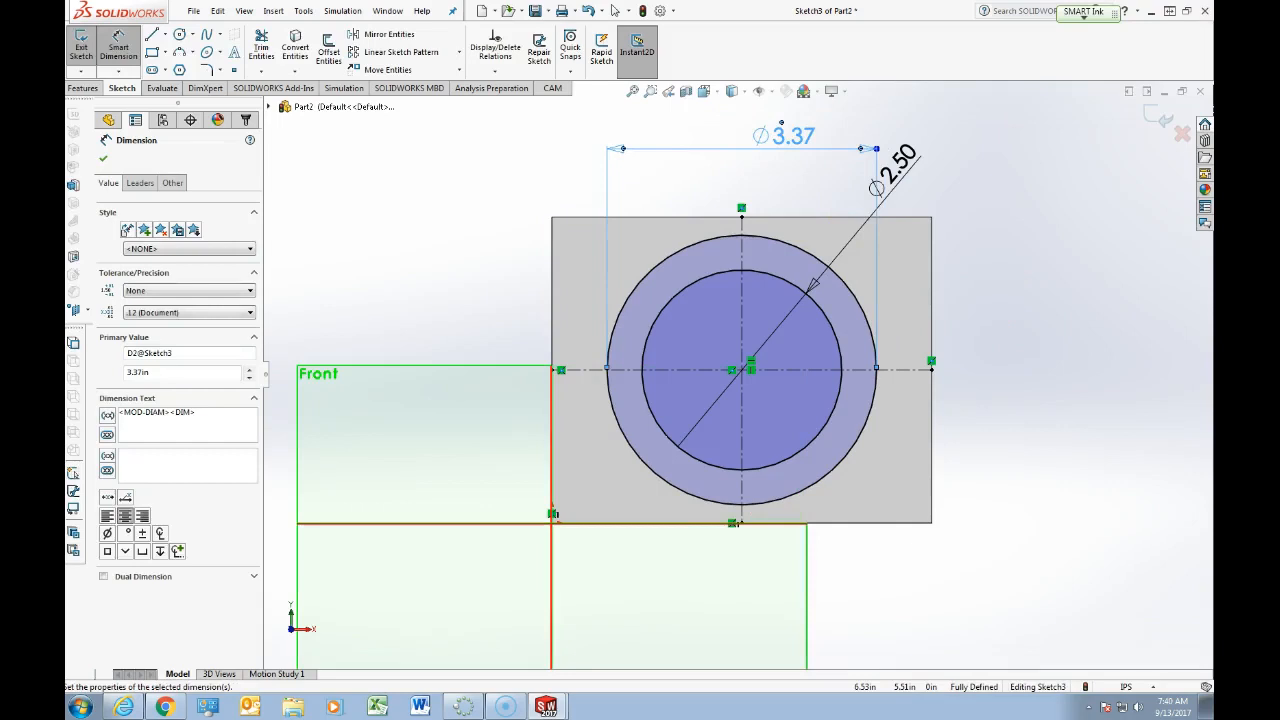
- Check the circle diameters against the Monitor Mount drawing in the browser, then return to SOLIDWORKS and examine both circles' properties
drag(1212, 43, 540, 2)
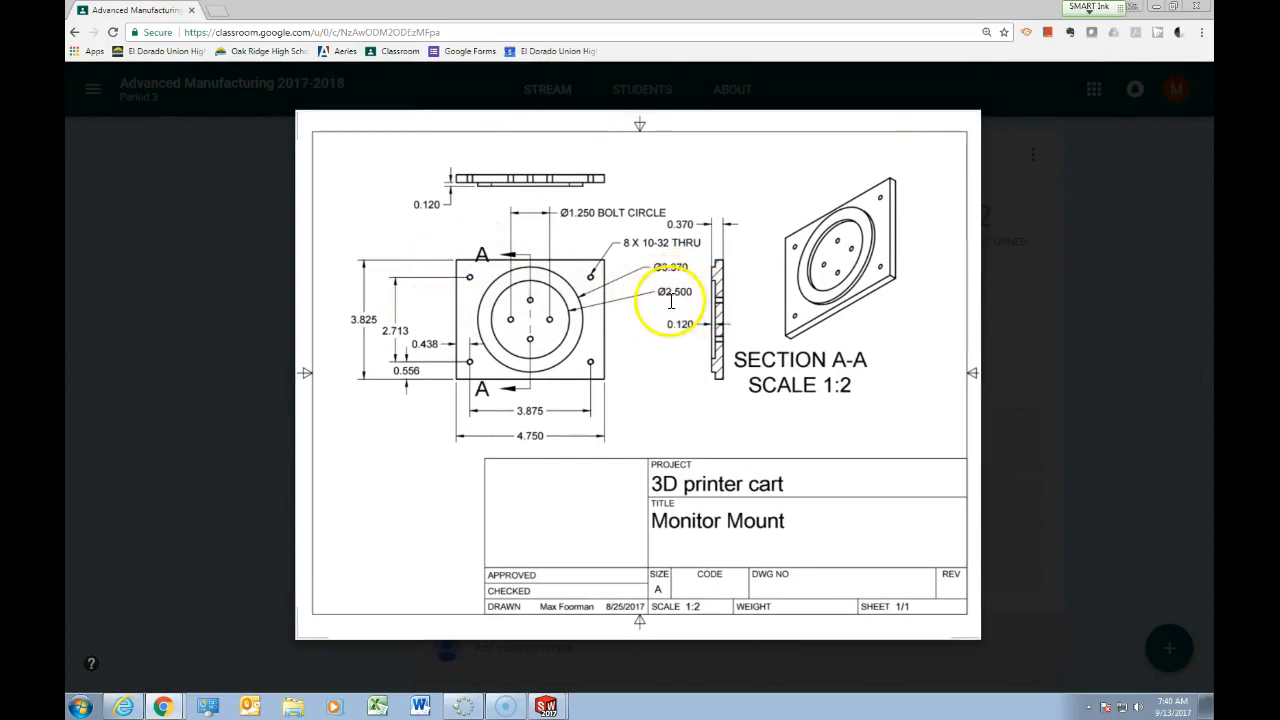
drag(140, 17, 1256, 146)
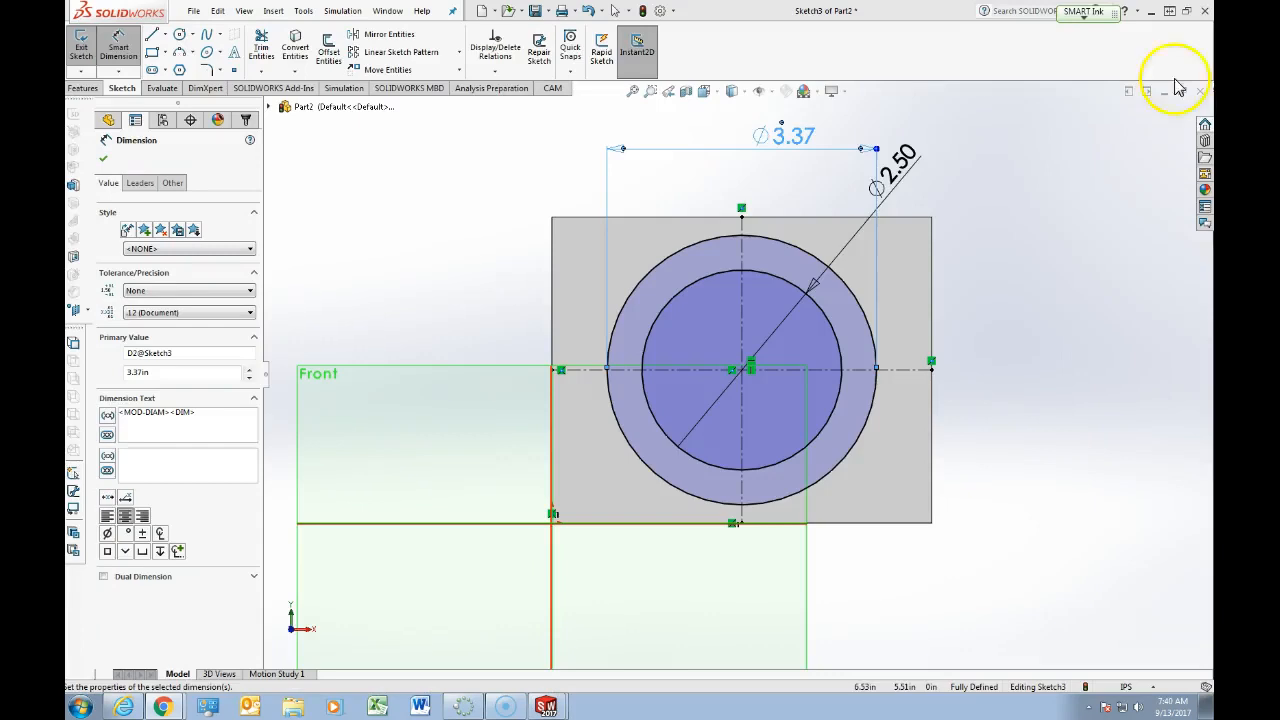
click(1012, 194)
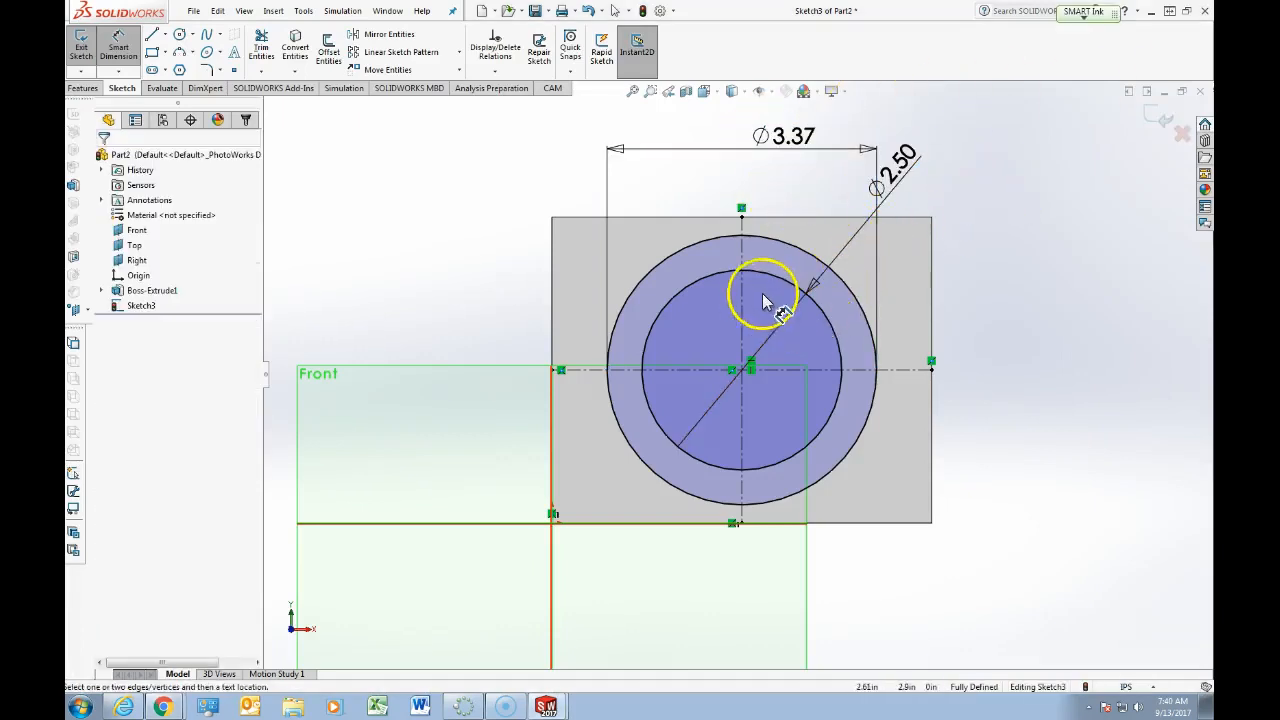
key(Escape)
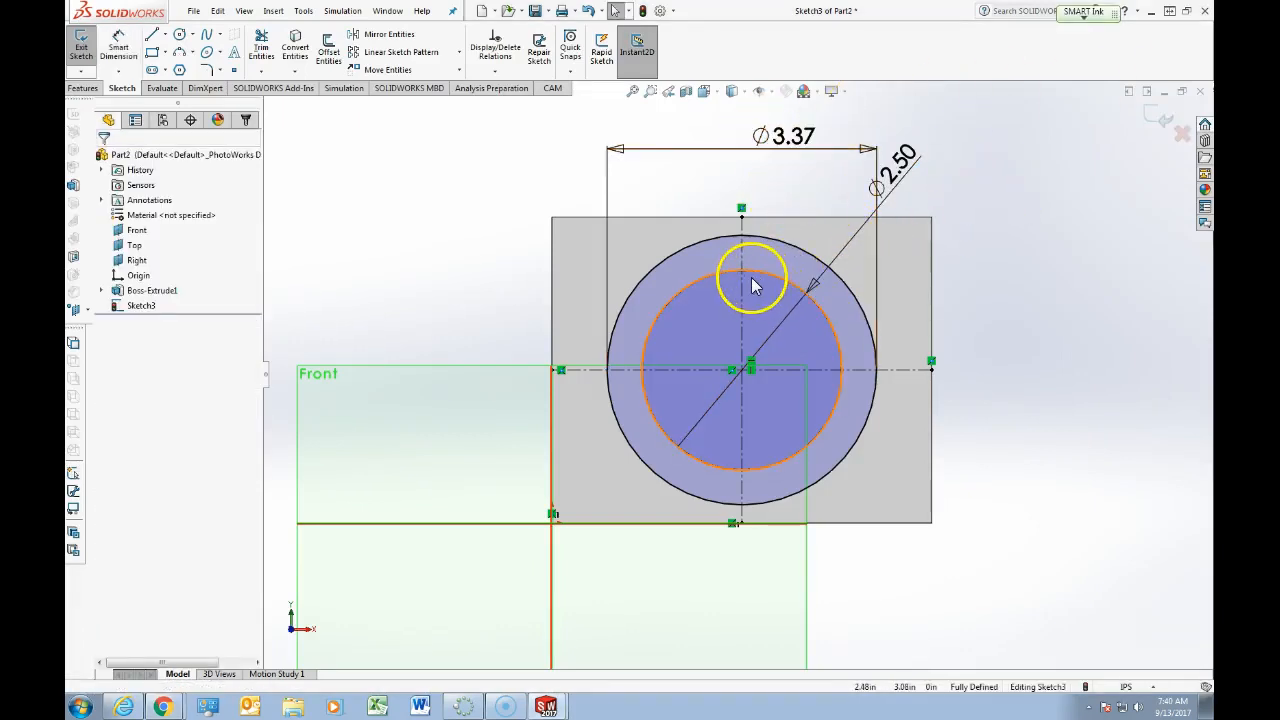
click(760, 270)
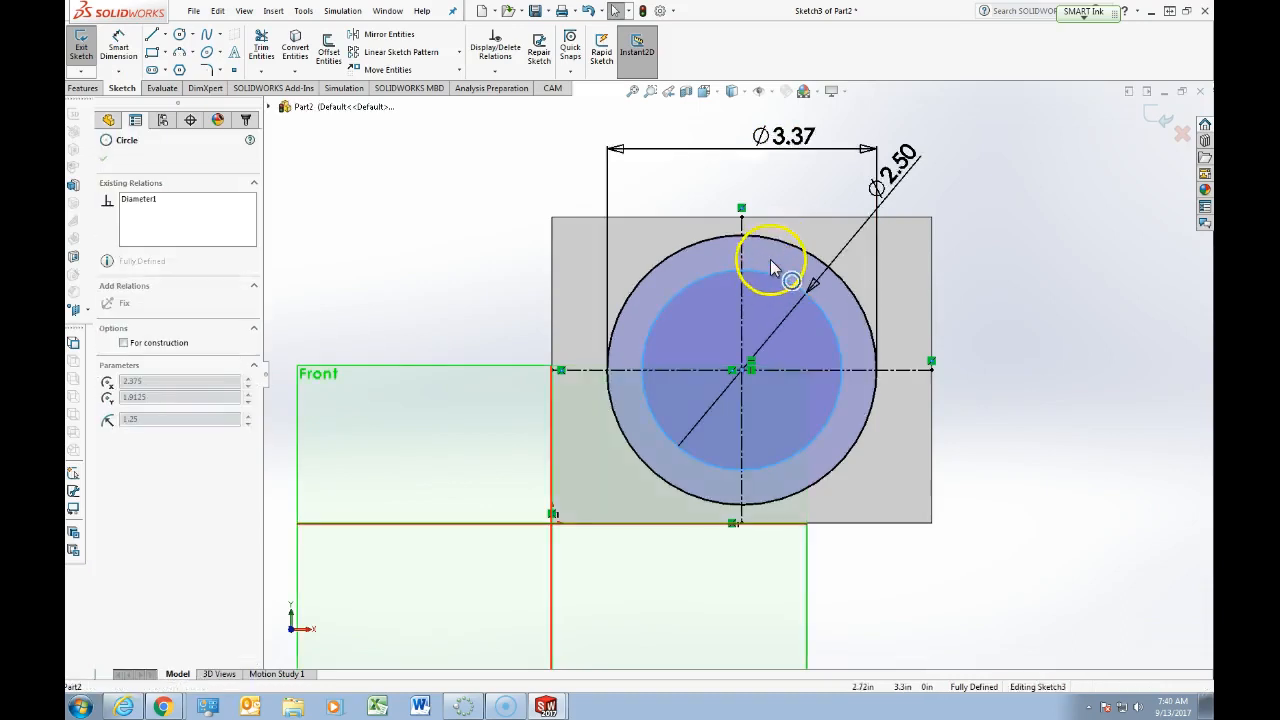
click(782, 250)
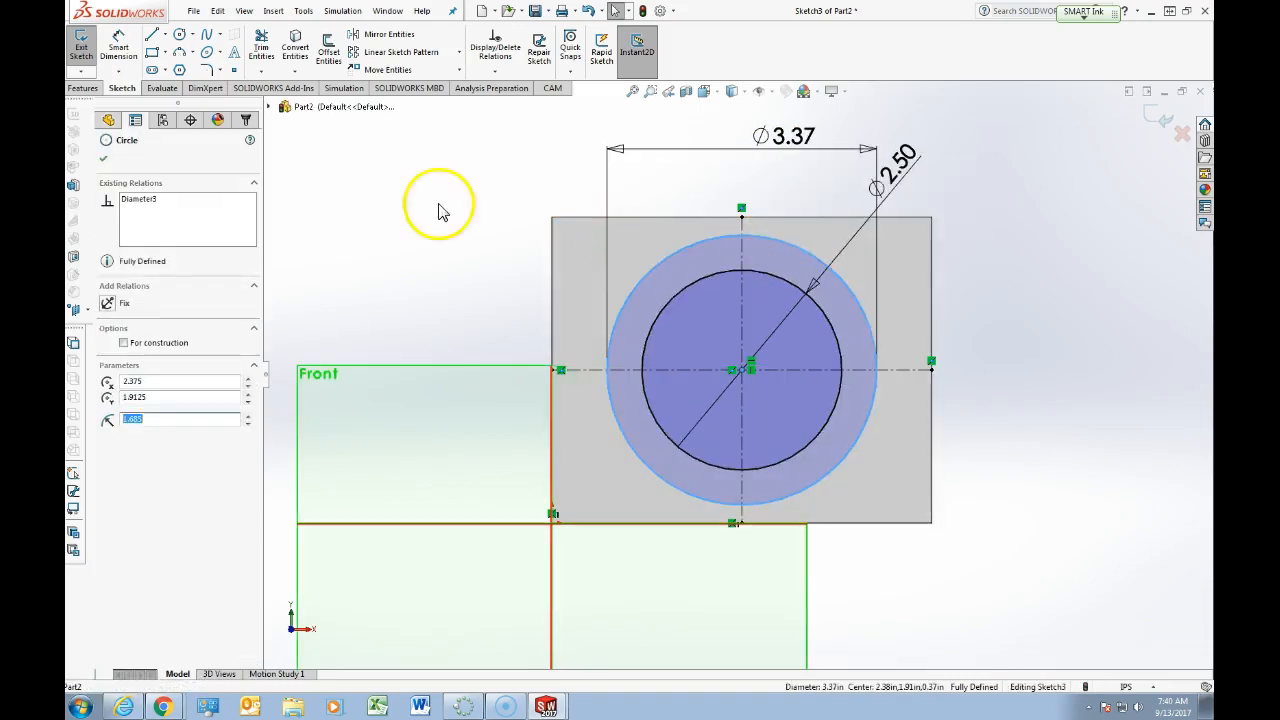
click(106, 159)
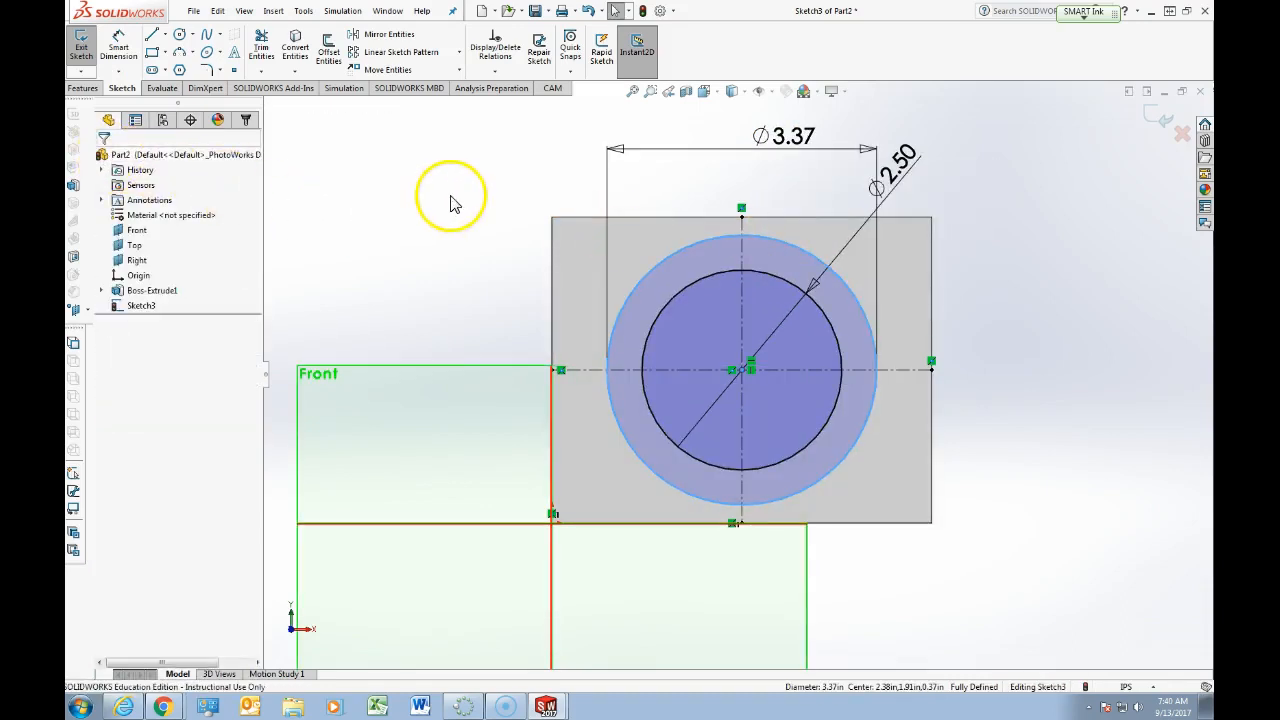
- Exit the circle sketch and extrude the ring between its two circles as a 0.12 in blind boss on the plate's face
click(1155, 122)
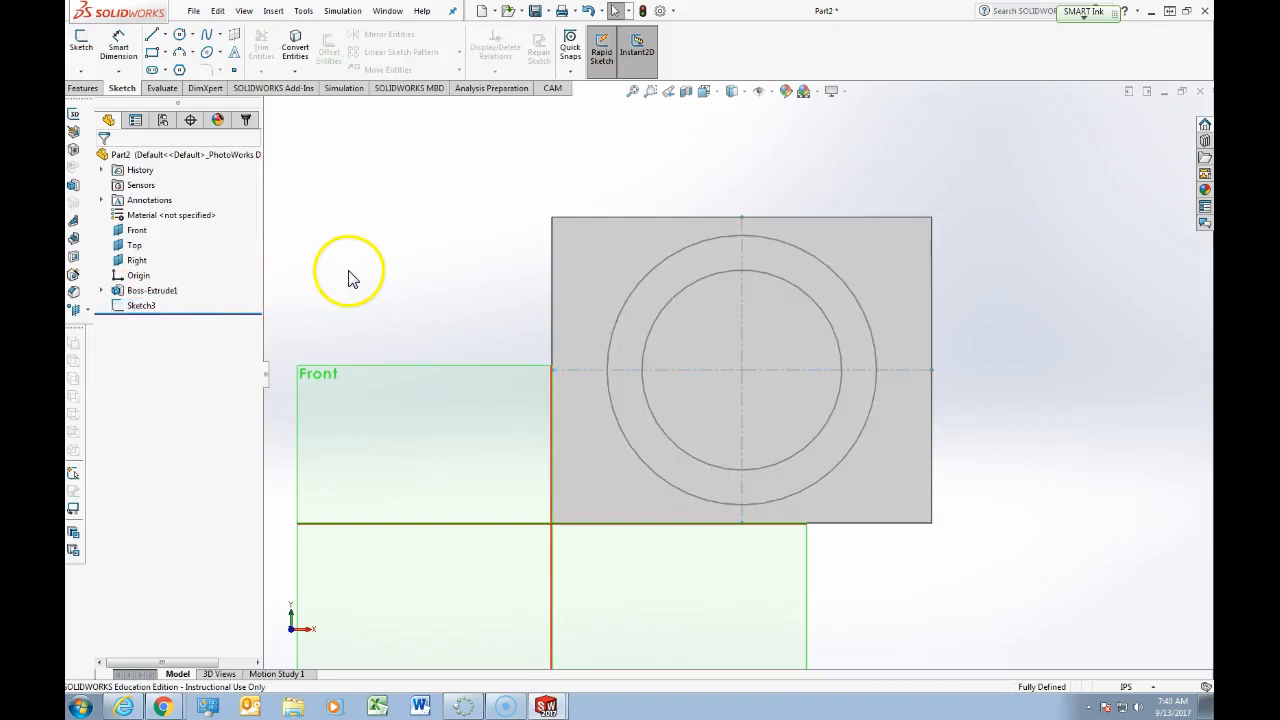
middle_drag(729, 409, 829, 316)
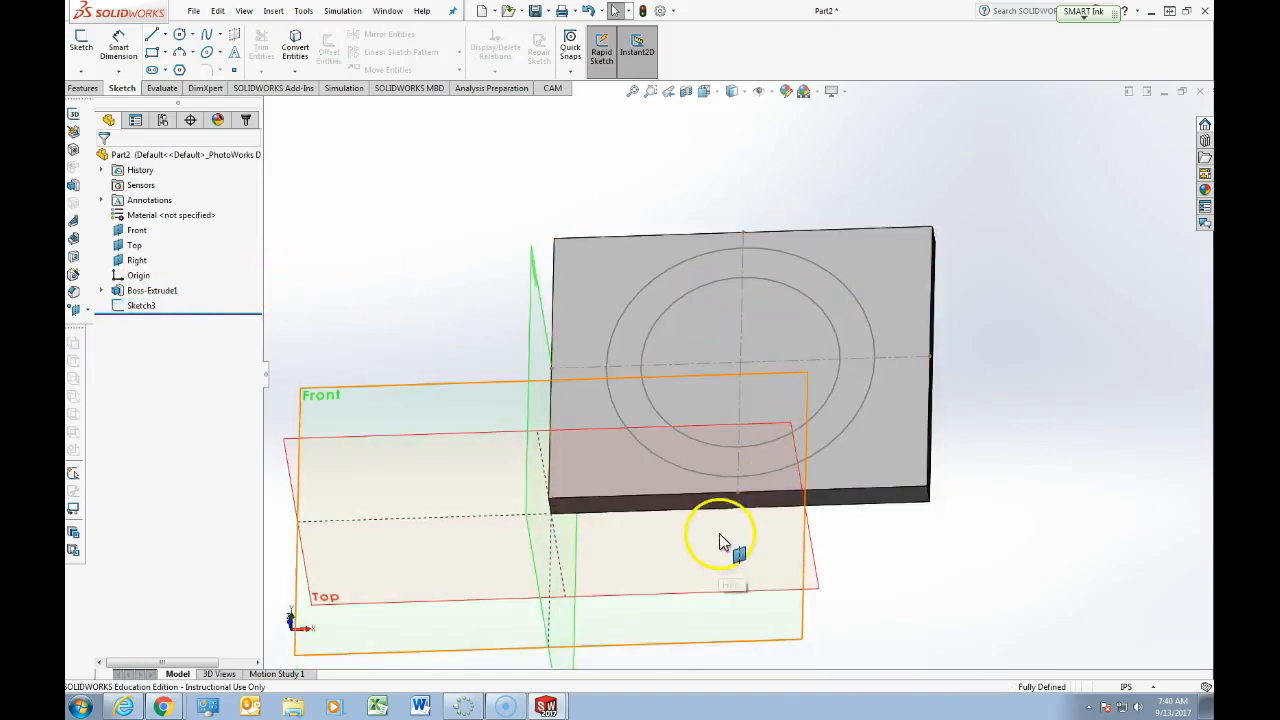
click(83, 89)
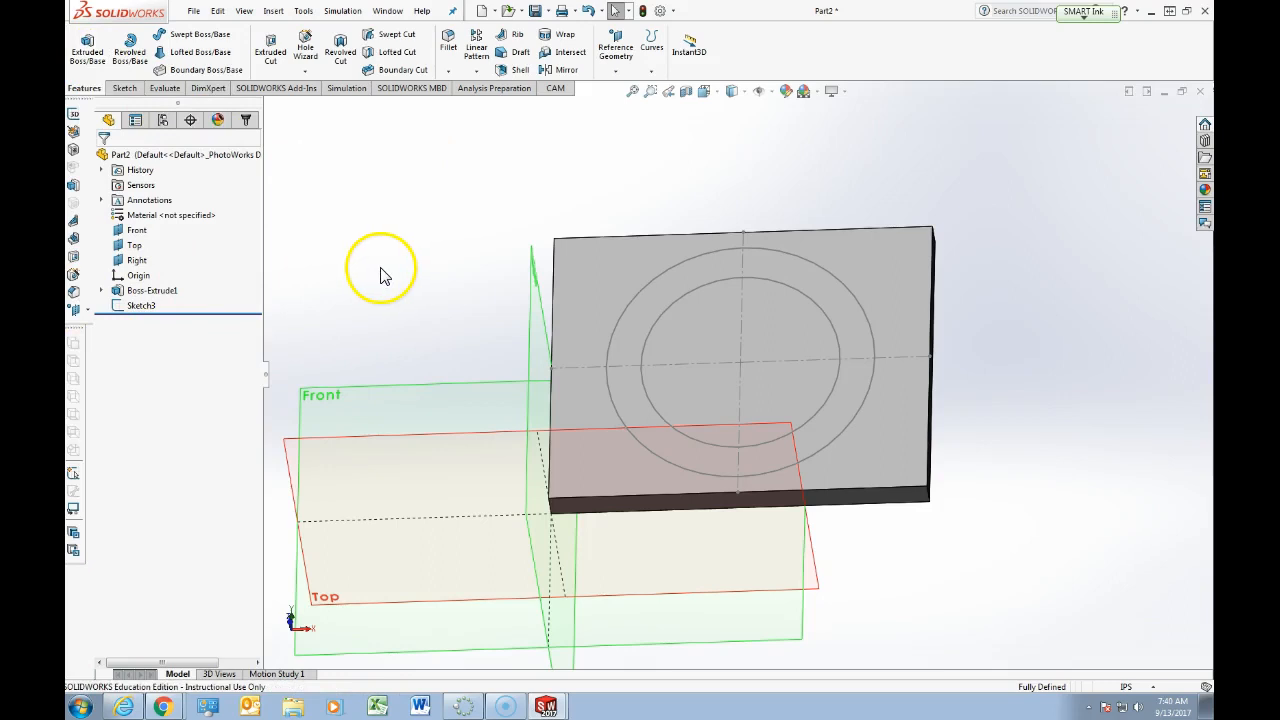
click(86, 56)
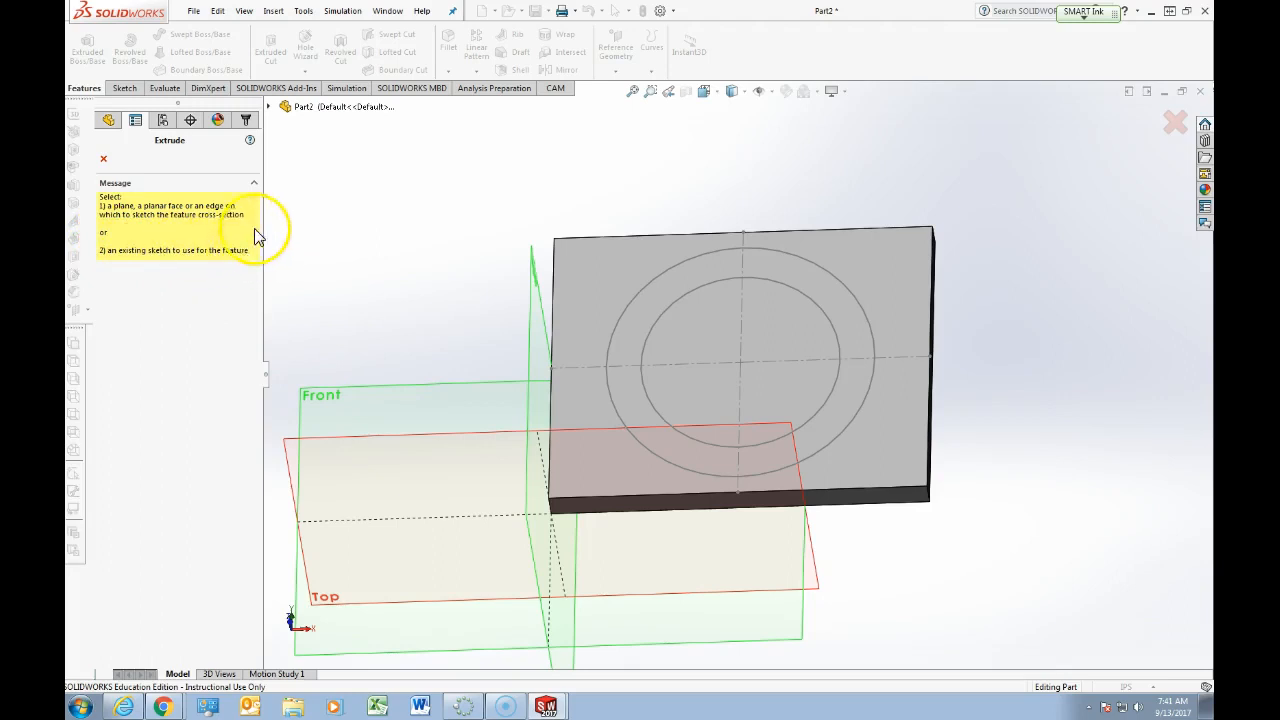
click(269, 107)
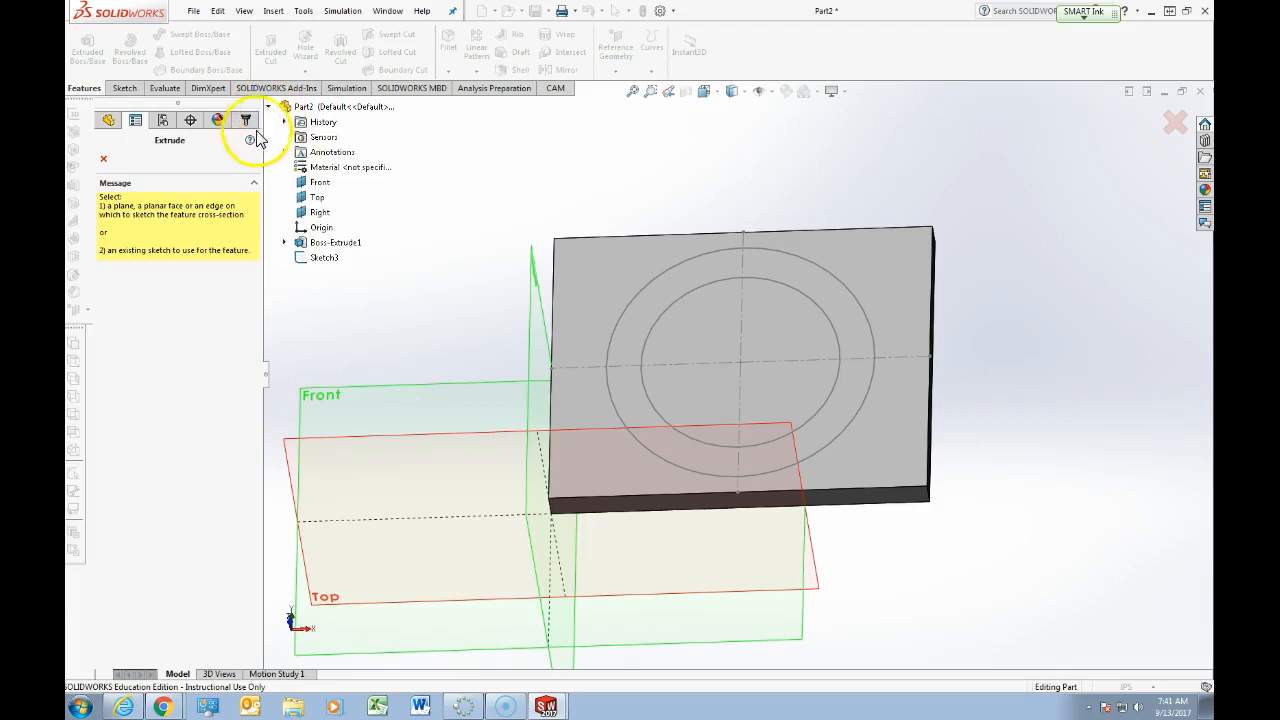
click(324, 258)
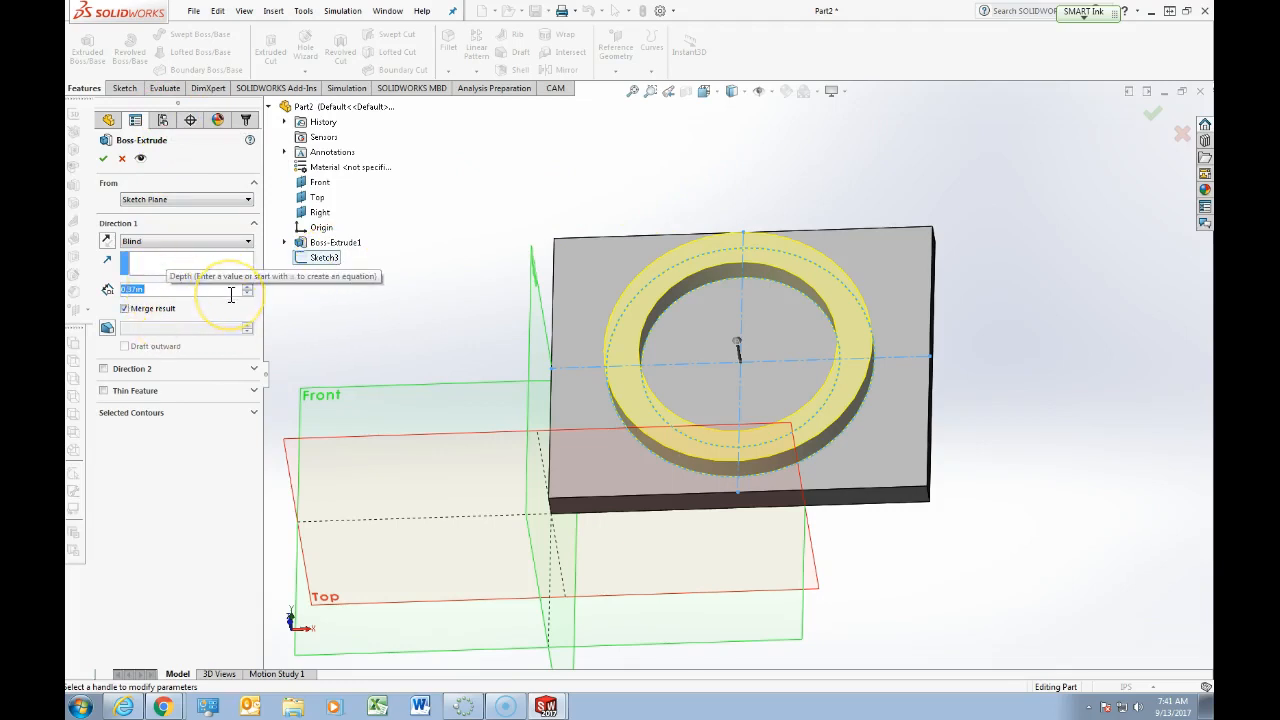
text(120)
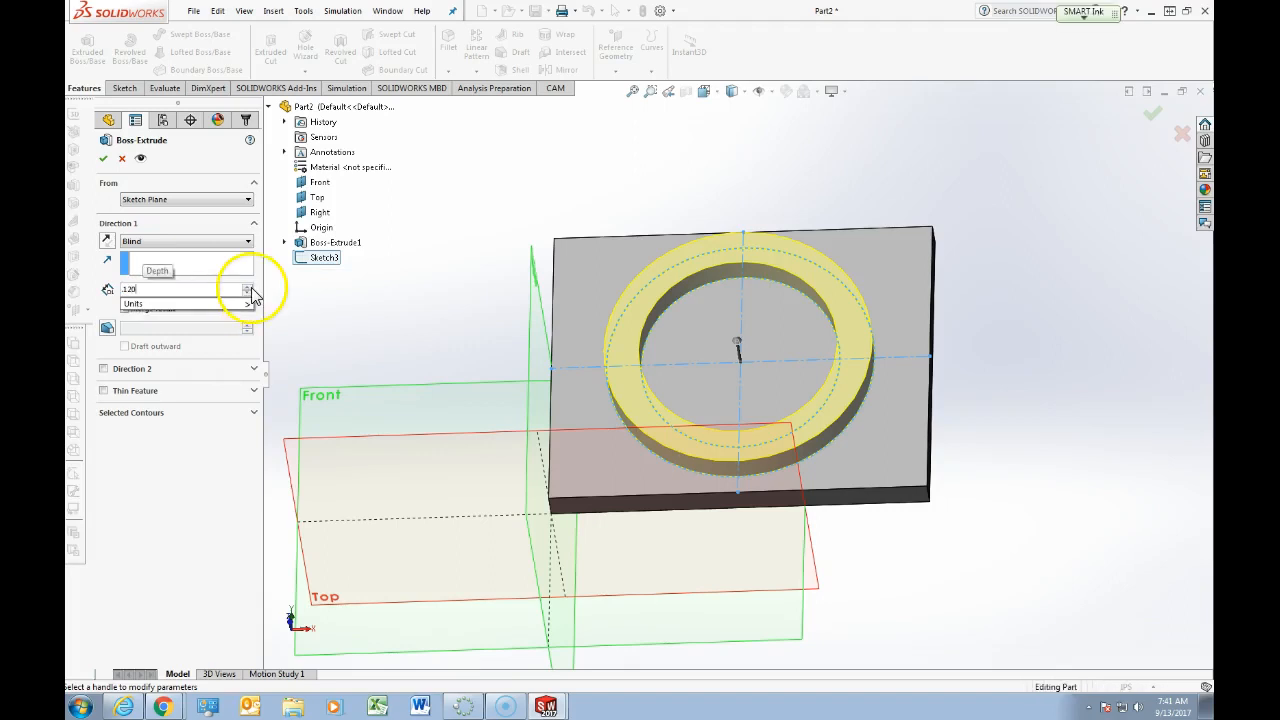
click(100, 167)
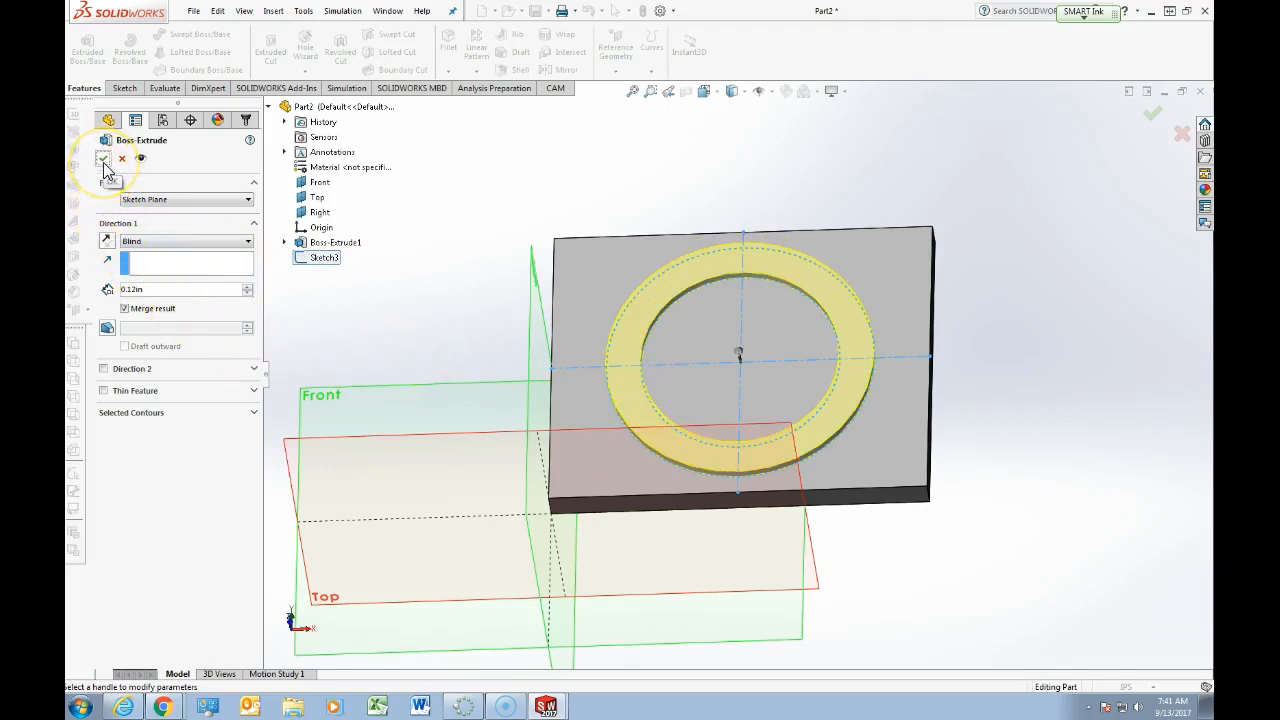
click(103, 159)
- Check the raised ring against the Monitor Mount drawing in the browser, then return to SOLIDWORKS
middle_drag(766, 423, 749, 334)
mouse_move(1213, 54)
mouse_down()
mouse_move(369, 83)
mouse_move(171, 19)
mouse_up()
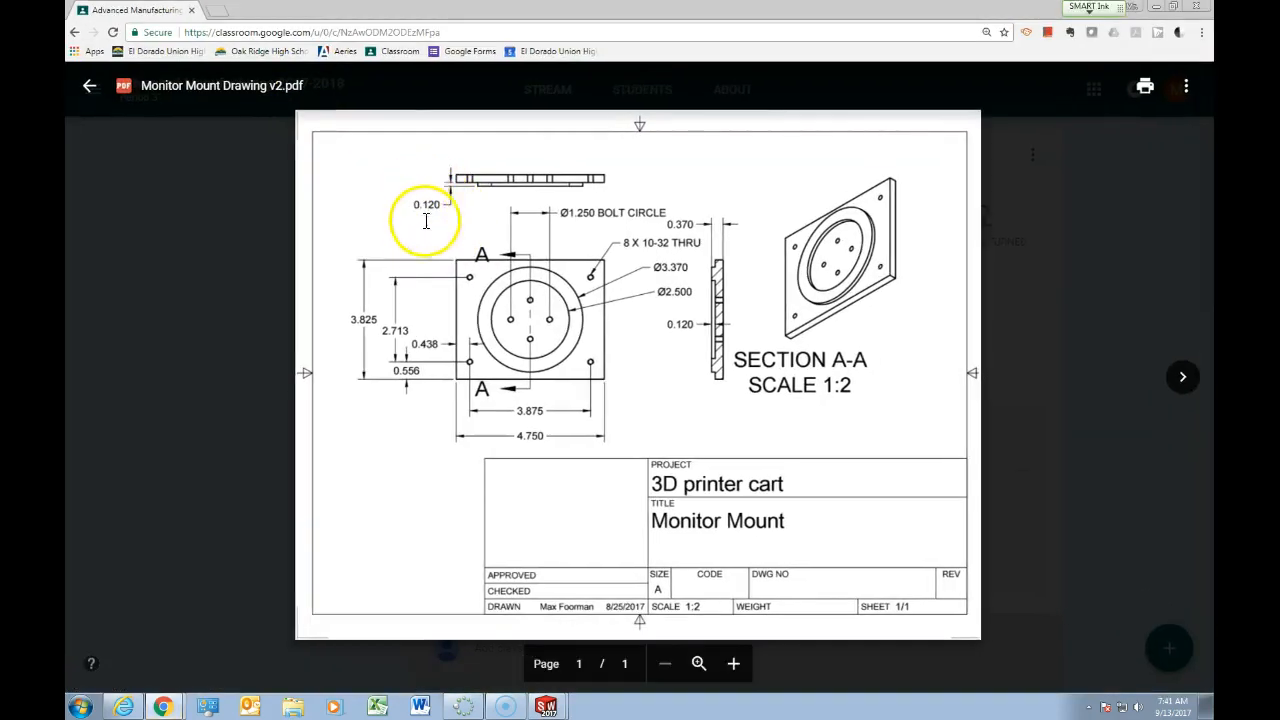
drag(160, 20, 1210, 63)
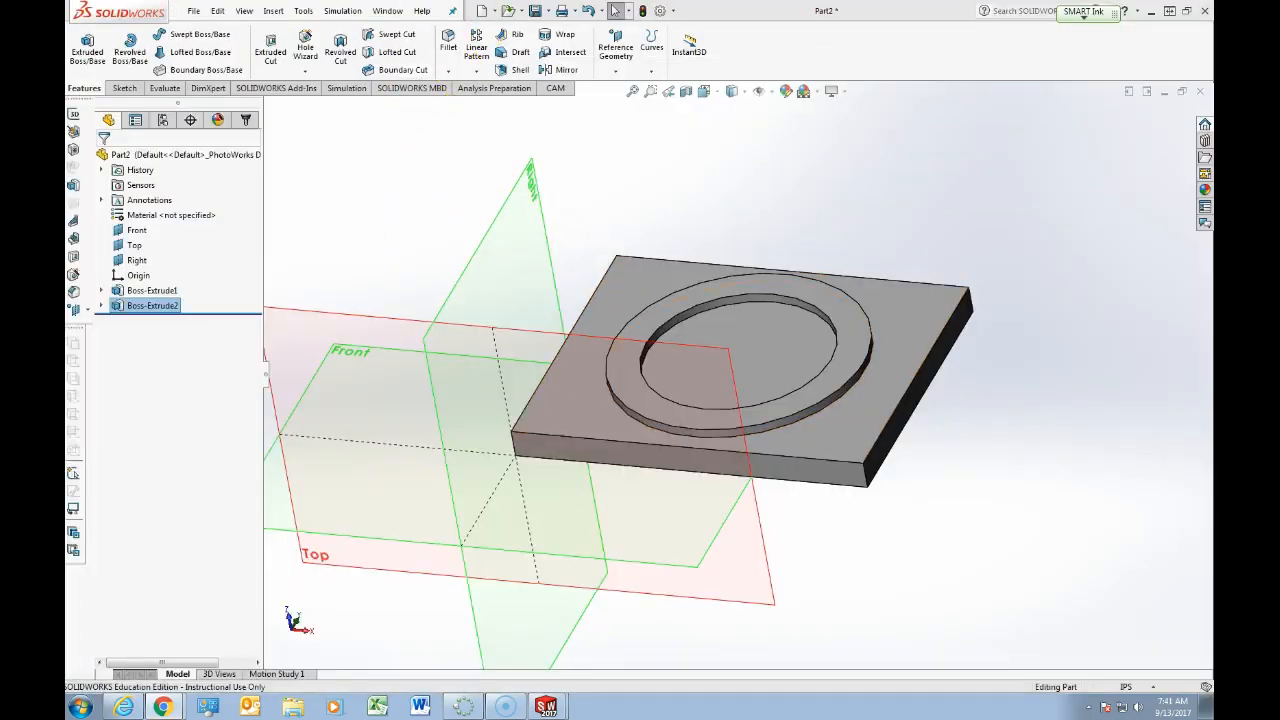
- Save the part in the Solidworks Curriculum folder under the file name Monitor Mount followed by the author's title and surname
click(536, 11)
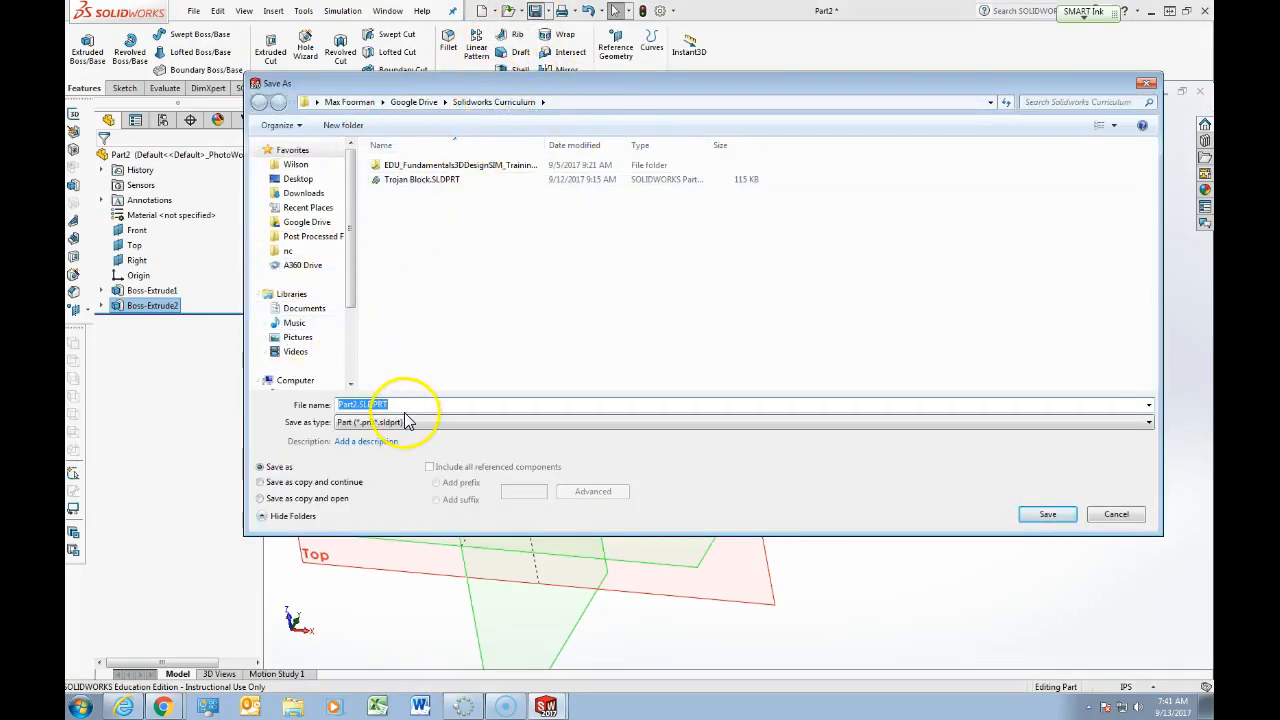
click(356, 404)
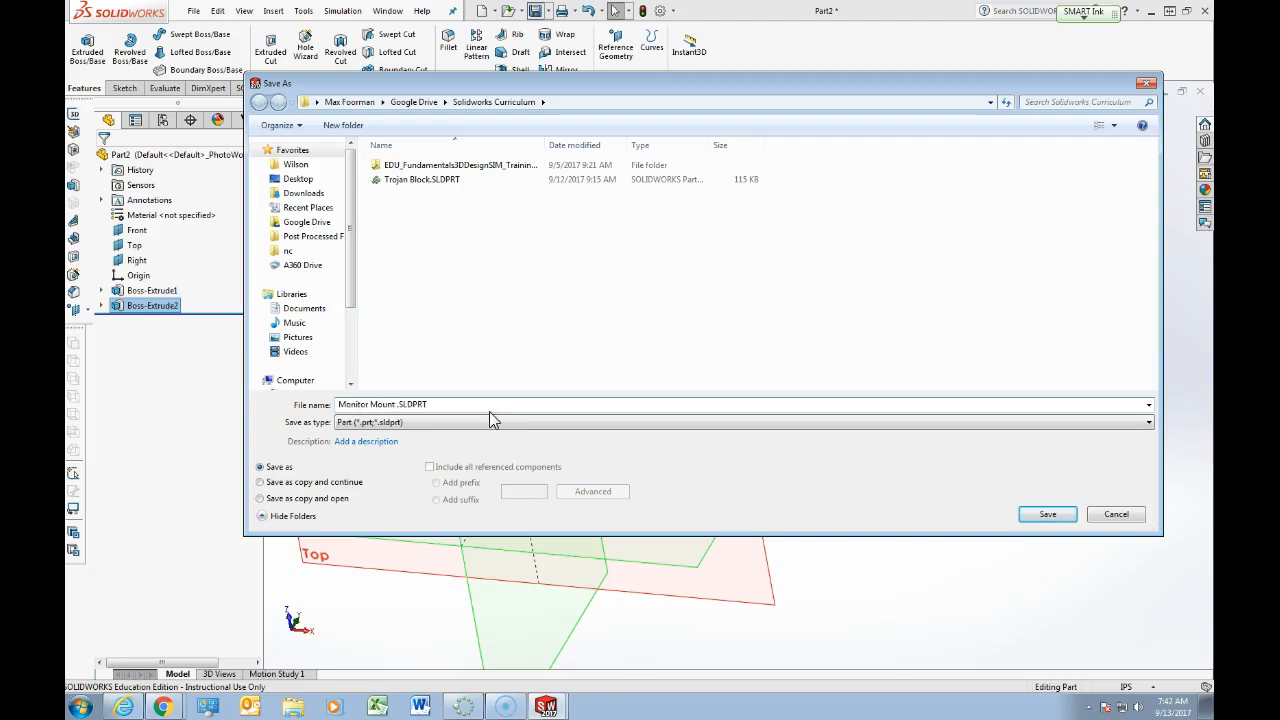
text(Foorman)
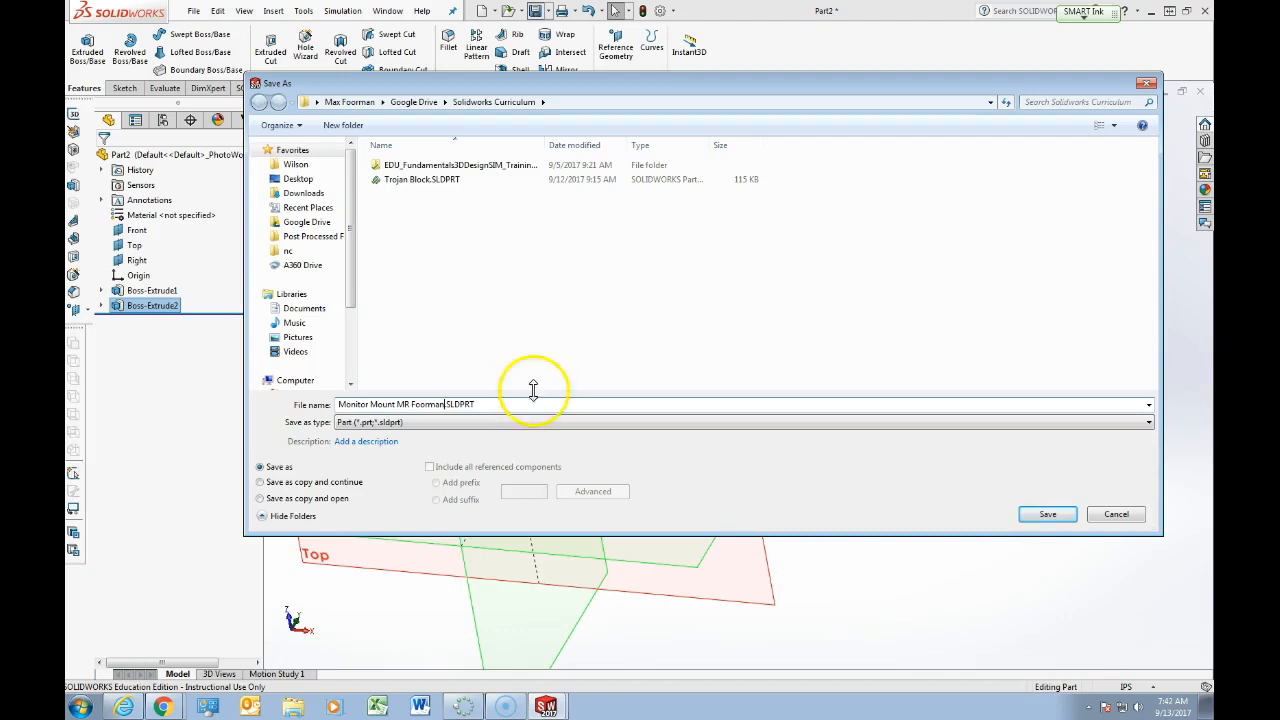
click(1047, 514)
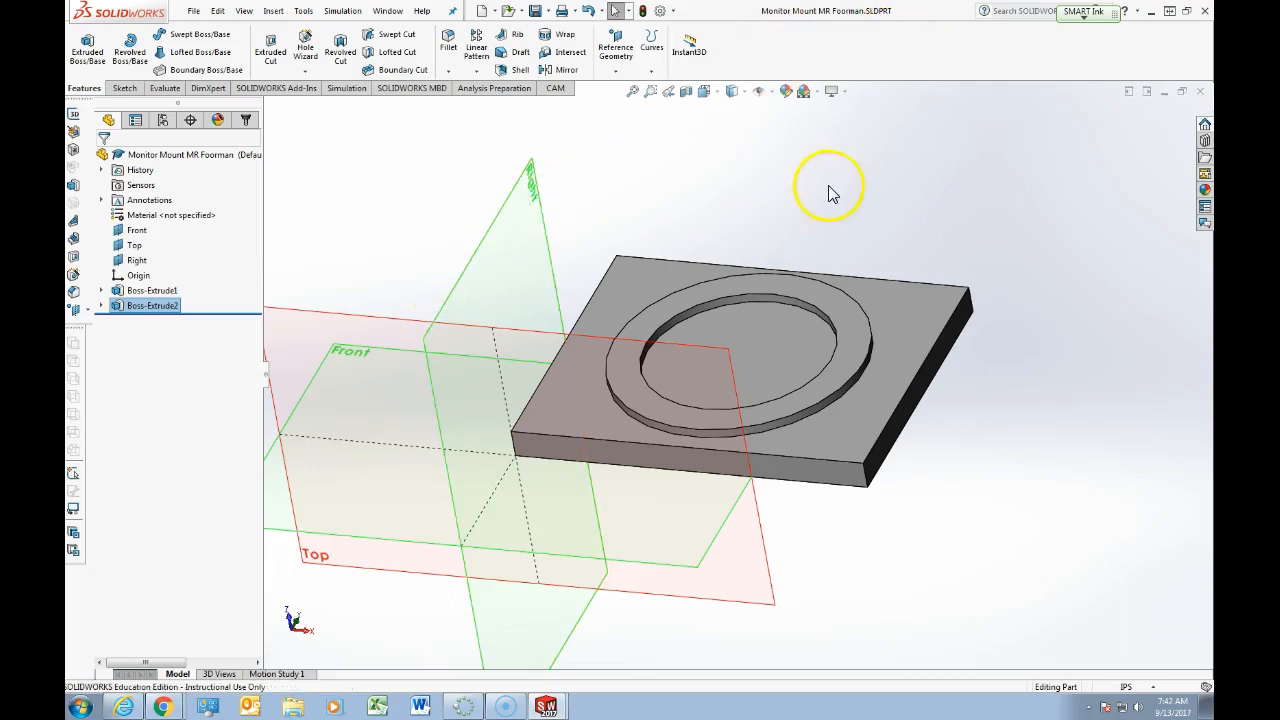
middle_drag(743, 367, 791, 409)
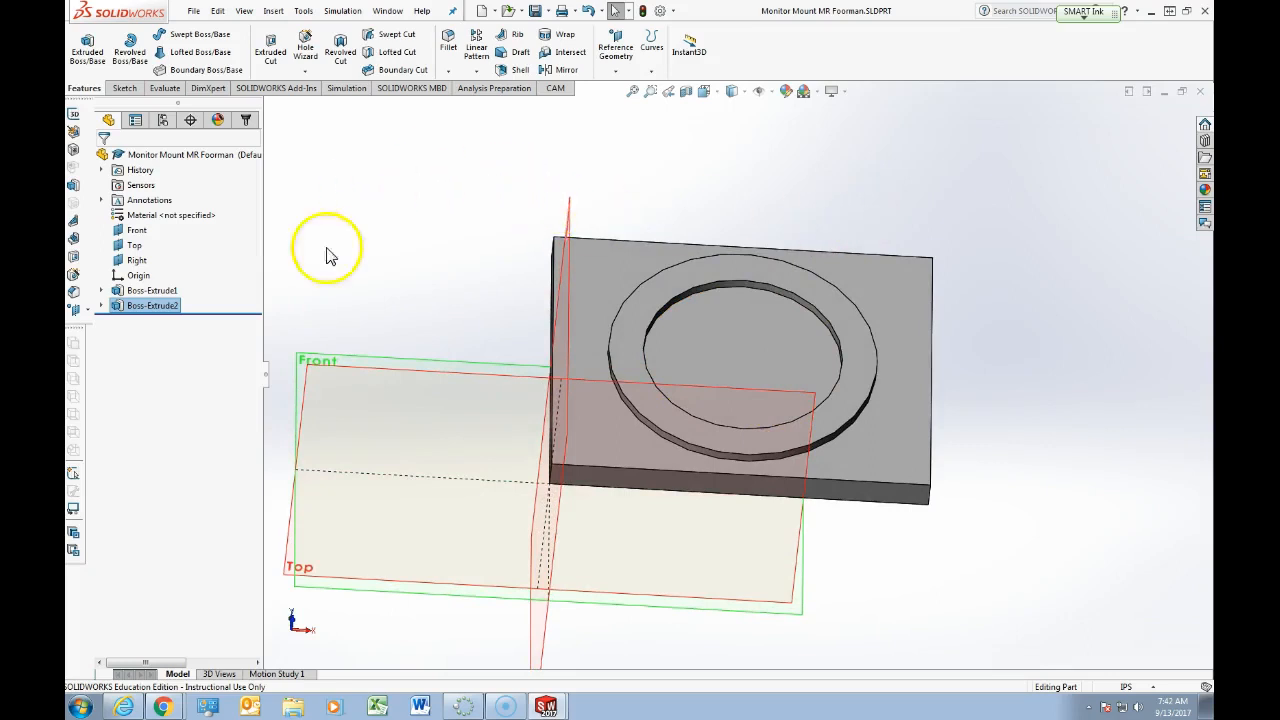